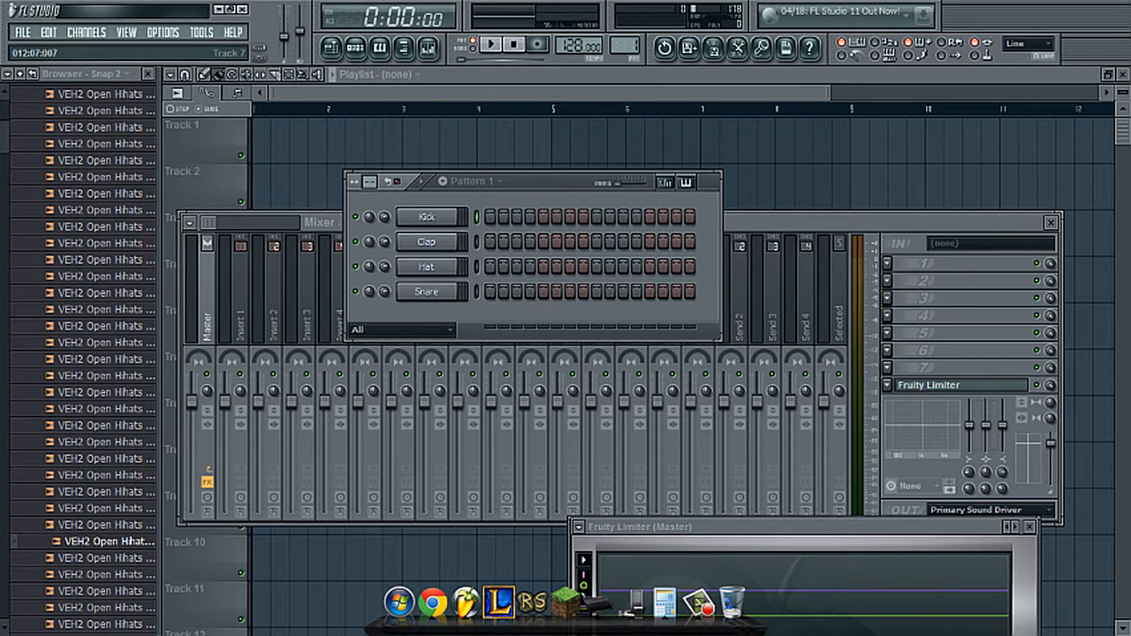
pyautogui.moveTo(563, 179); pyautogui.dragTo(585, 137)
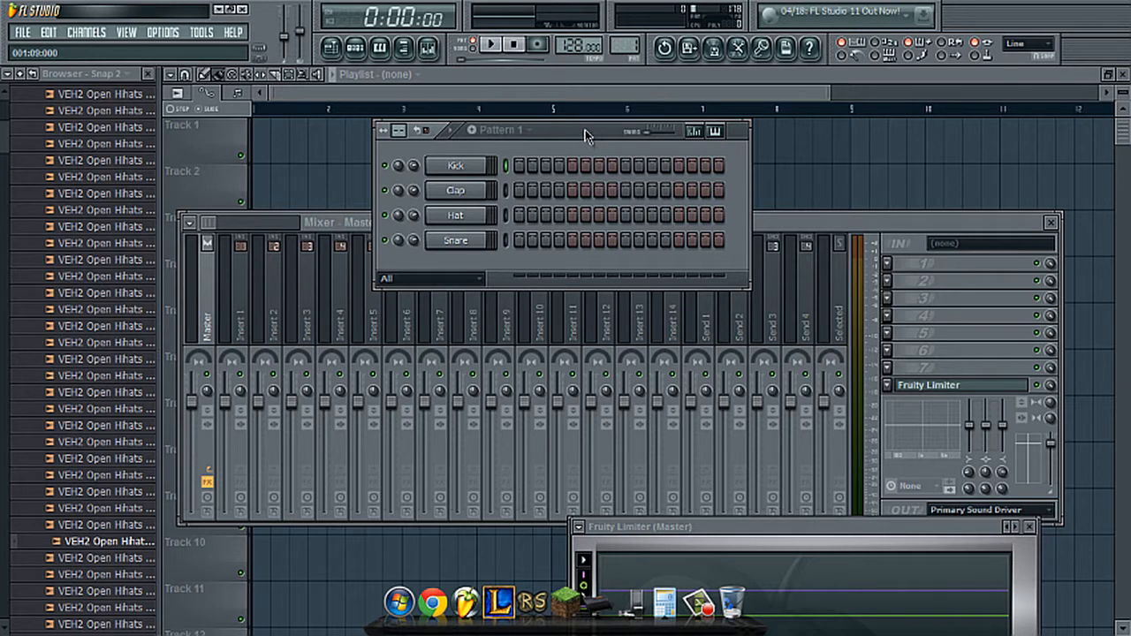
pyautogui.moveTo(586, 134); pyautogui.dragTo(613, 130)
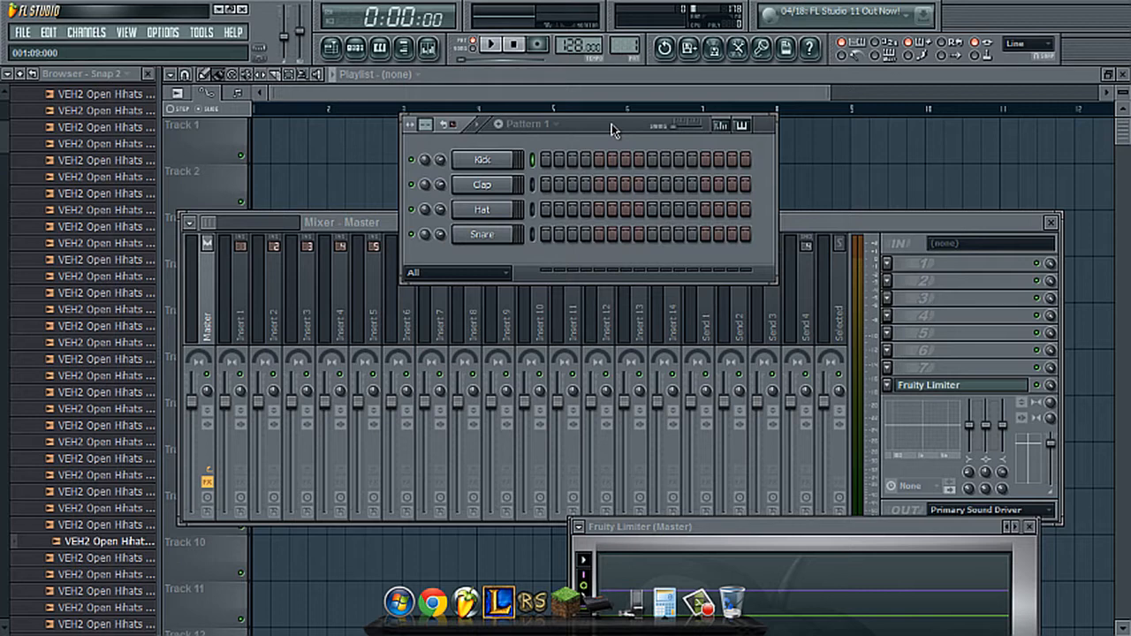
pyautogui.moveTo(613, 130); pyautogui.dragTo(600, 138)
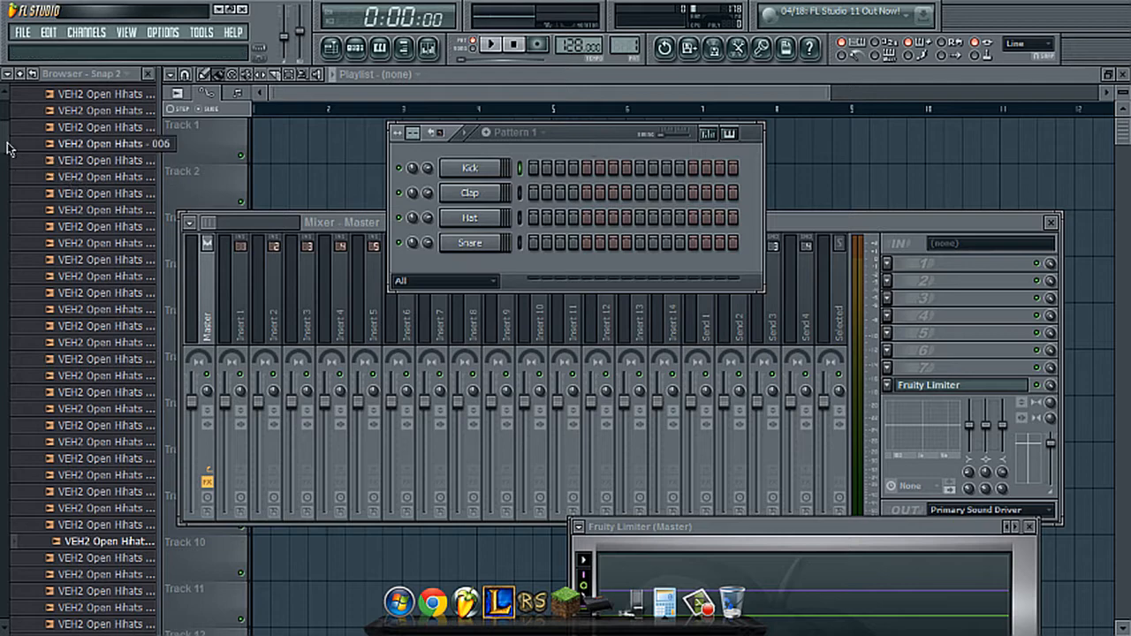
# - Collapse the VEH2 Open Hihats and VEH2 Cymbals folders and open the VEH2 Hard Kicks sample folder
pyautogui.moveTo(7, 139); pyautogui.dragTo(7, 92)
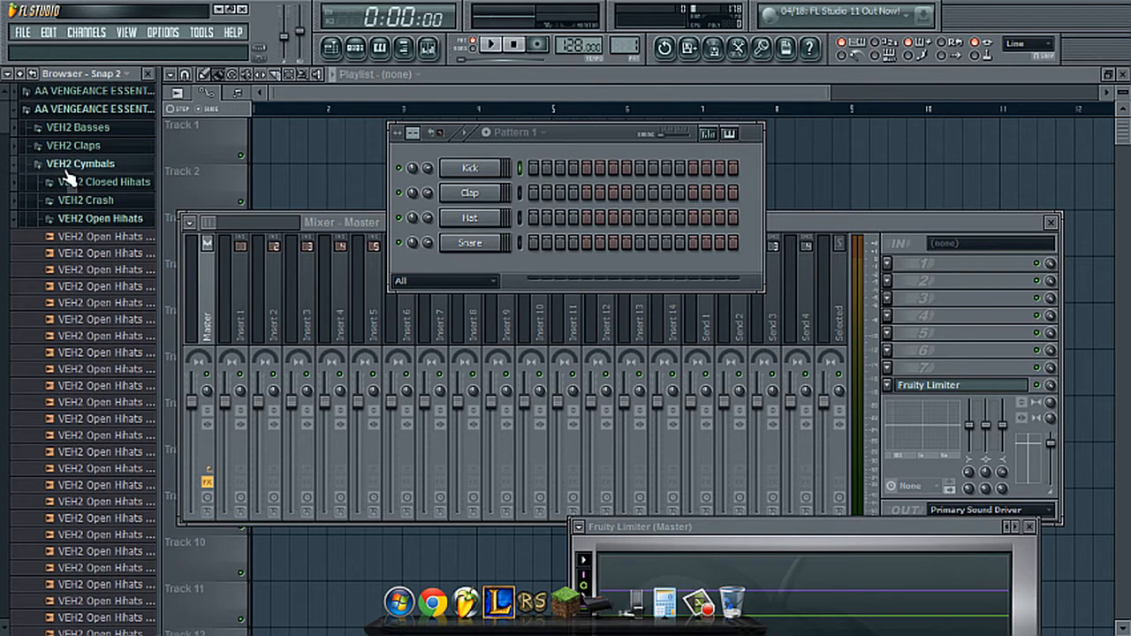
pyautogui.click(89, 221)
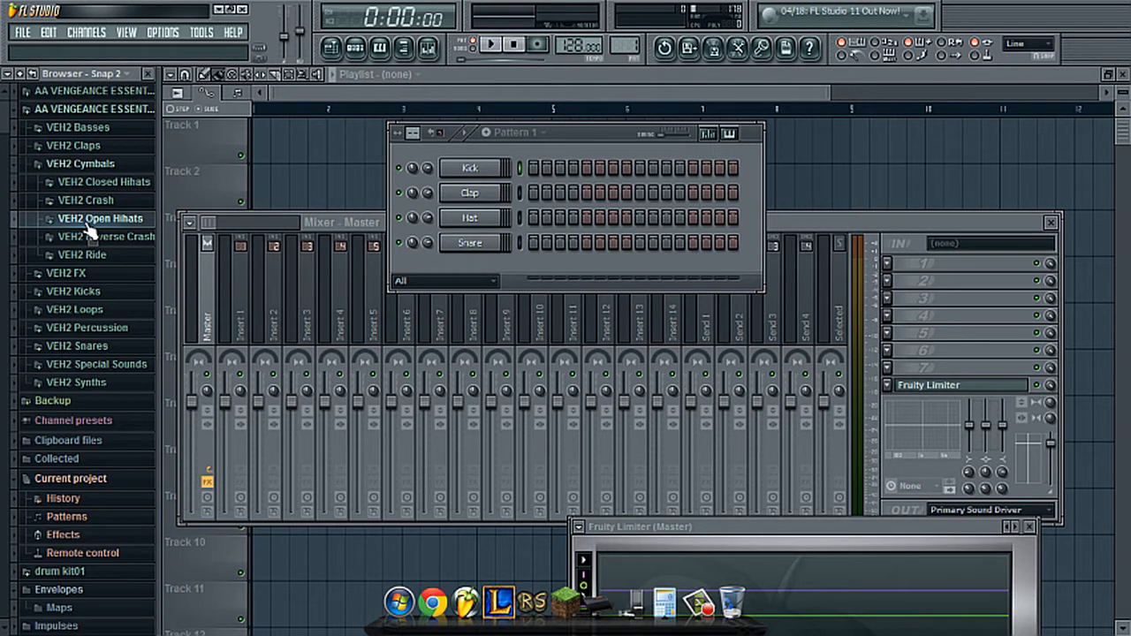
pyautogui.click(84, 164)
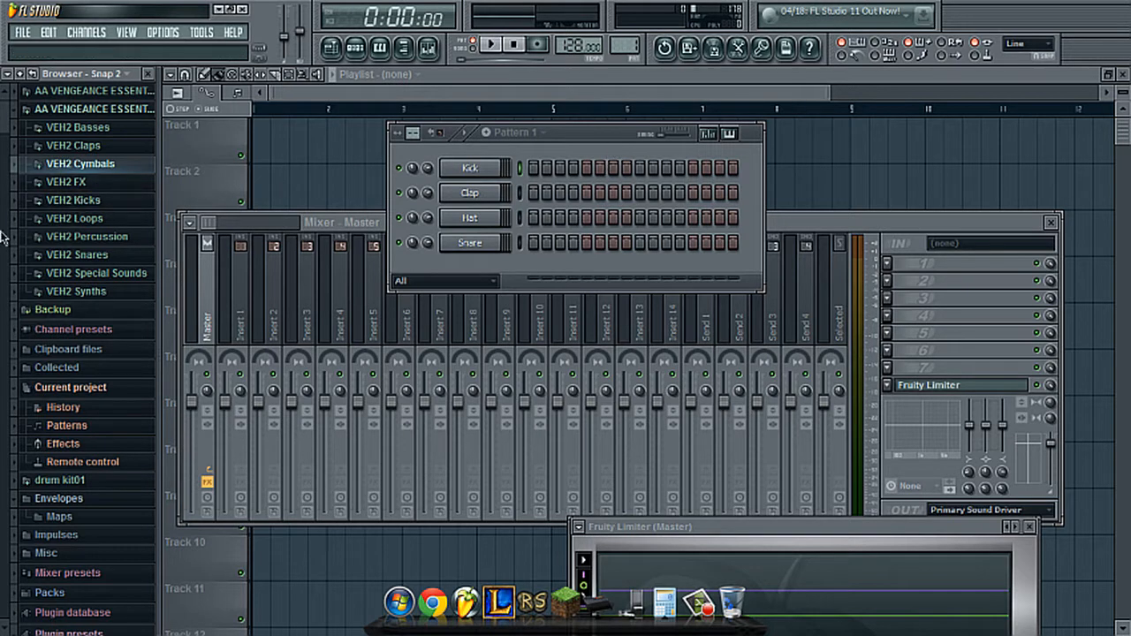
pyautogui.click(86, 202)
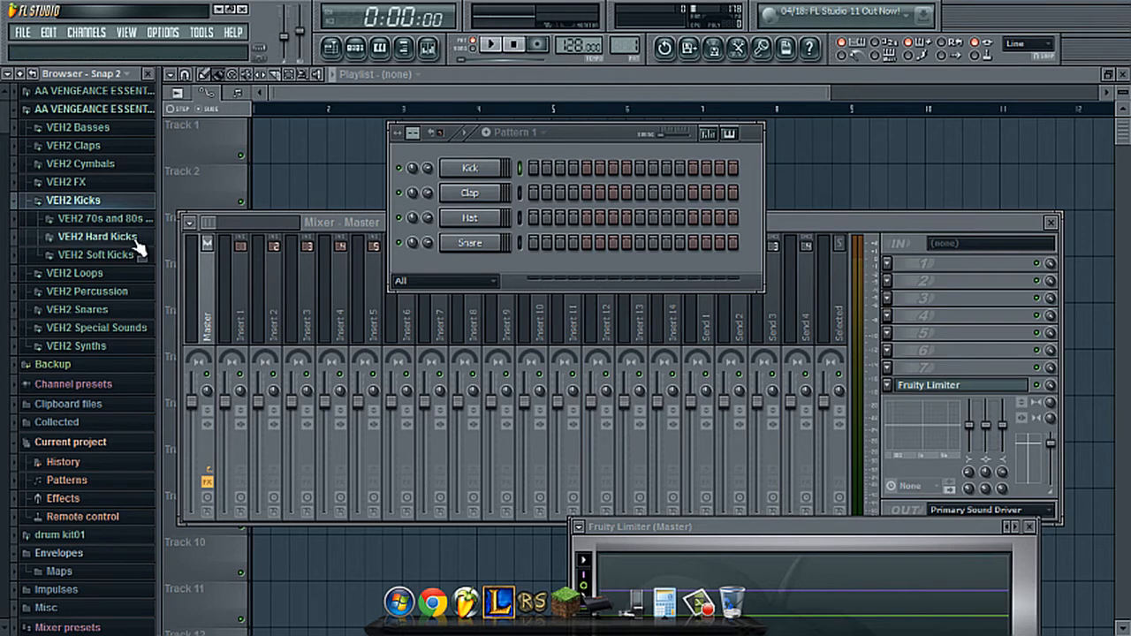
pyautogui.click(106, 241)
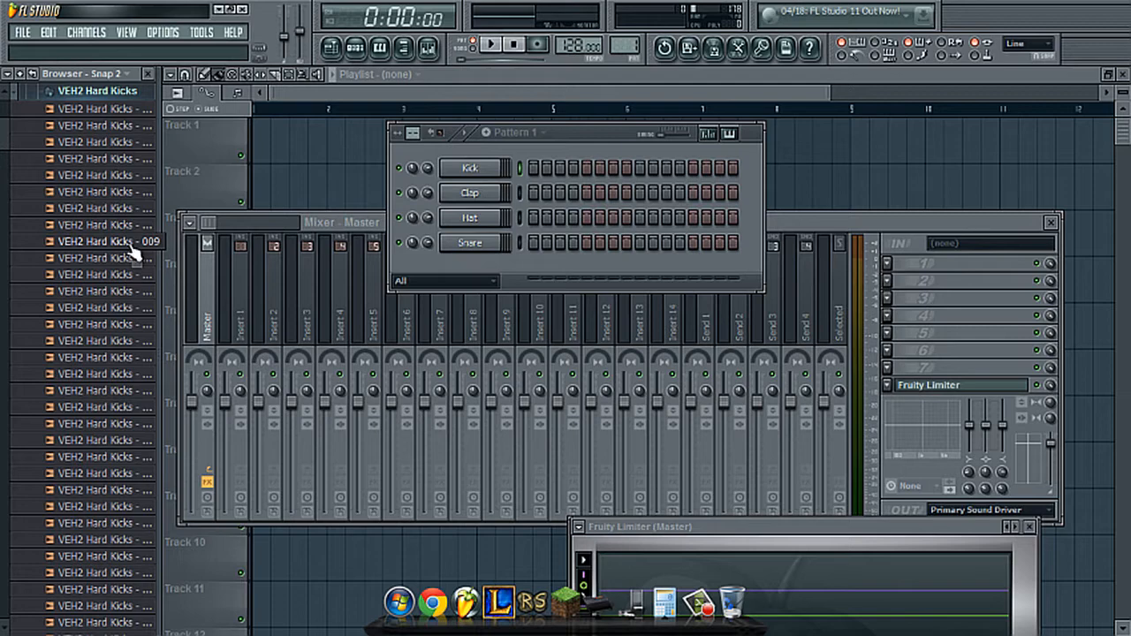
# - Audition several VEH2 Hard Kicks samples and load VEH2 Hard Kicks - 025 into the Kick channel
pyautogui.scroll(-5, 132, 255)
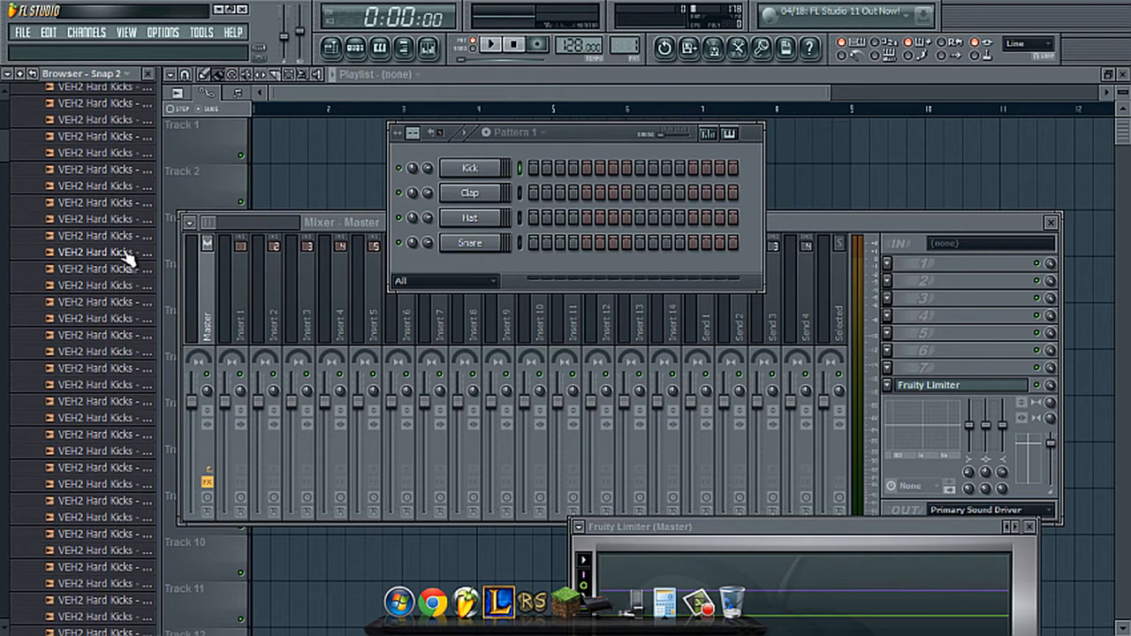
pyautogui.click(123, 273)
pyautogui.click(119, 308)
pyautogui.click(114, 343)
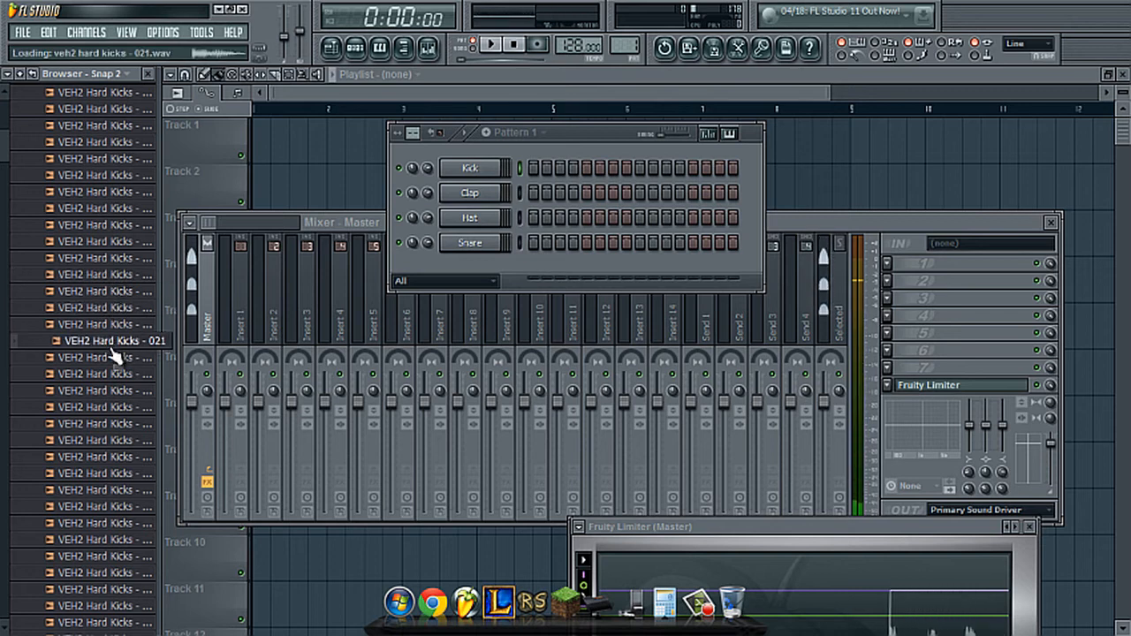
pyautogui.click(108, 409)
pyautogui.click(108, 427)
pyautogui.click(103, 411)
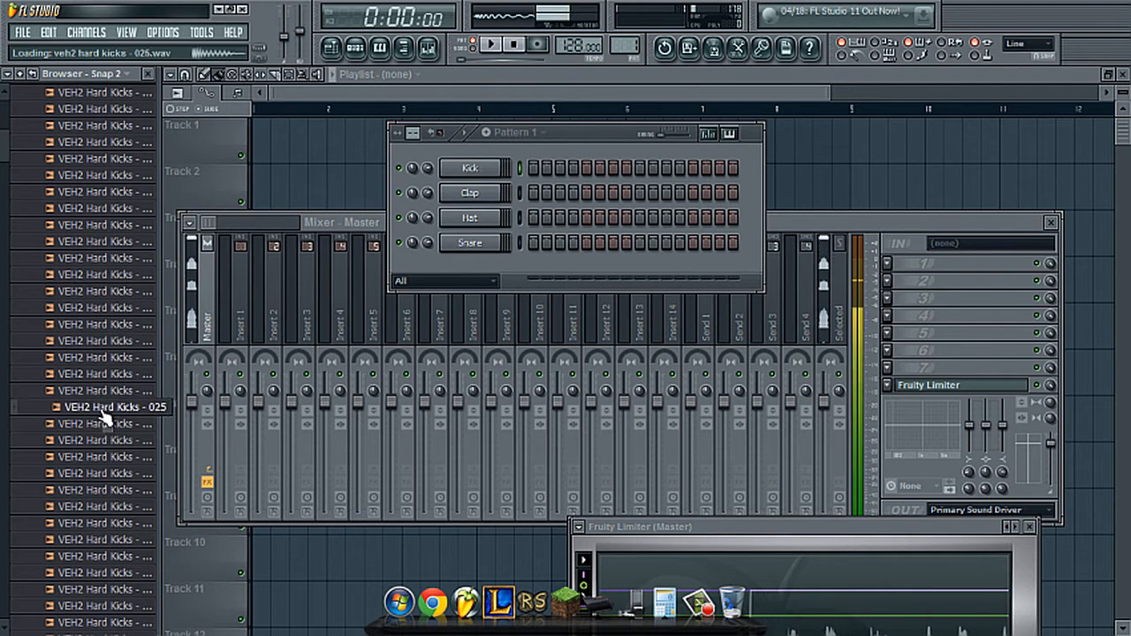
pyautogui.click(104, 396)
pyautogui.click(103, 409)
pyautogui.click(103, 409)
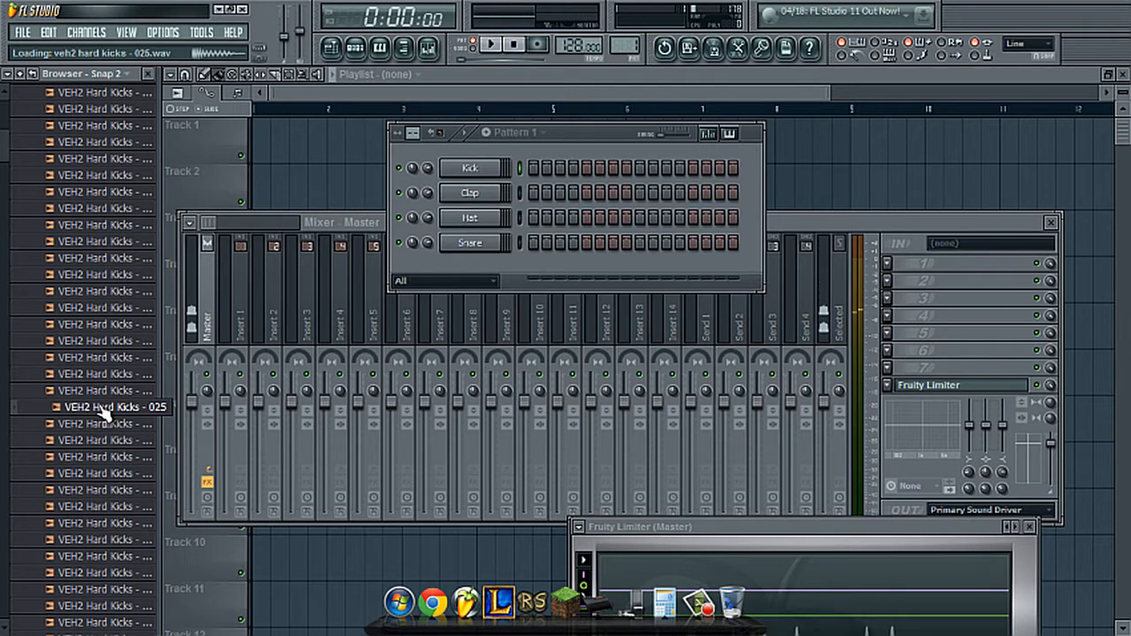
pyautogui.moveTo(103, 409); pyautogui.dragTo(468, 168)
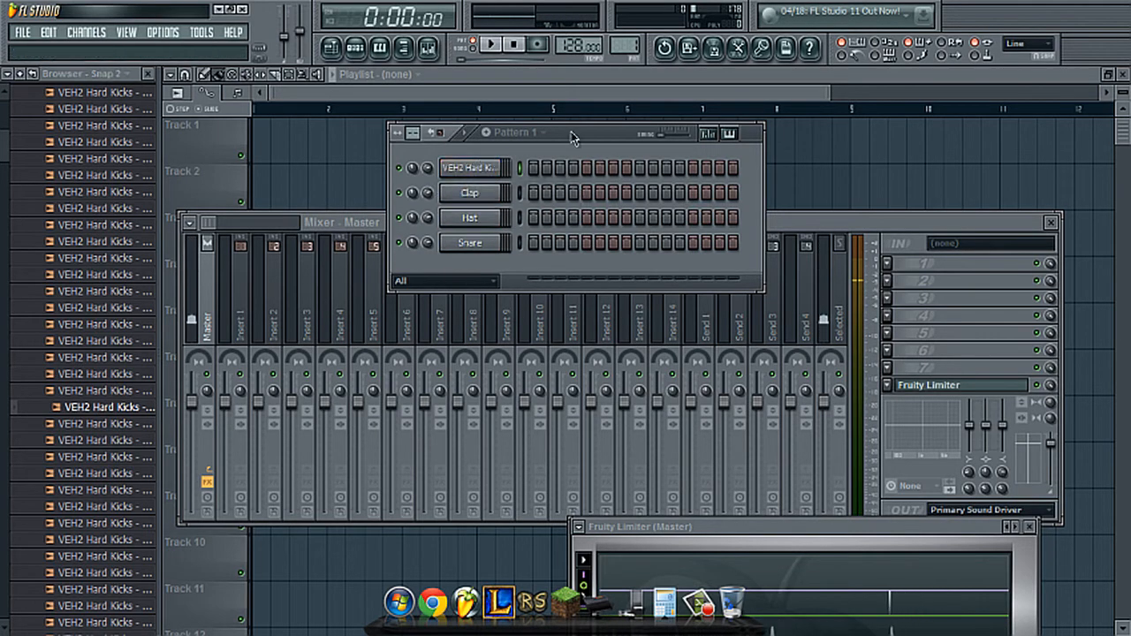
# - Extend the Pattern 1 step grid to 32 steps and reposition the step sequencer lower over the mixer
pyautogui.moveTo(571, 137); pyautogui.dragTo(532, 148)
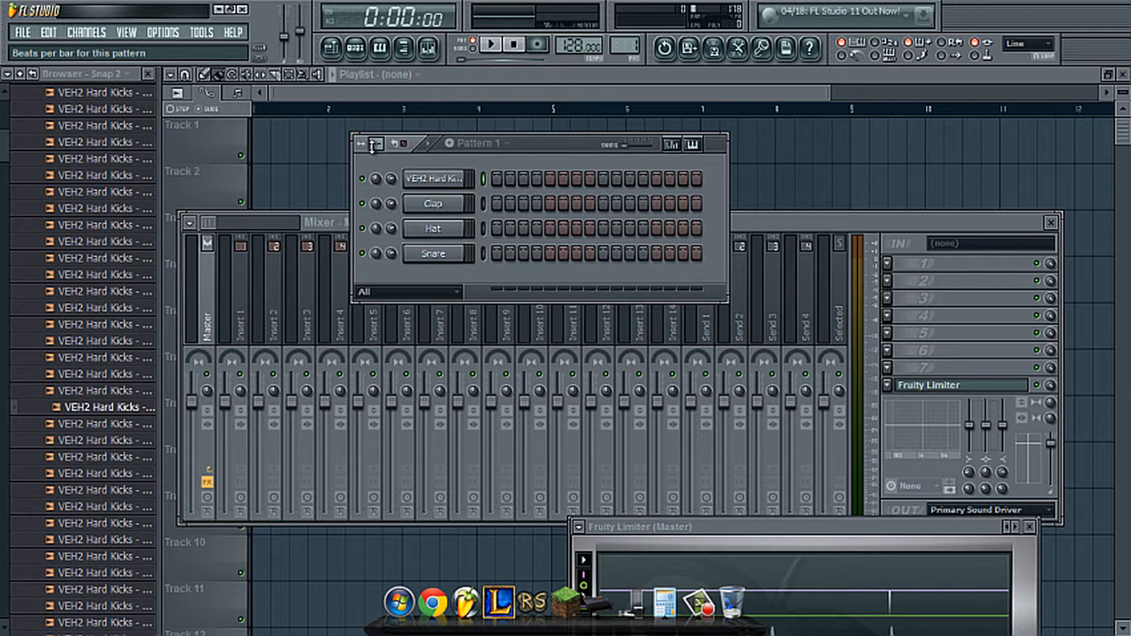
pyautogui.scroll(1, 371, 145)
pyautogui.scroll(-2, 372, 145)
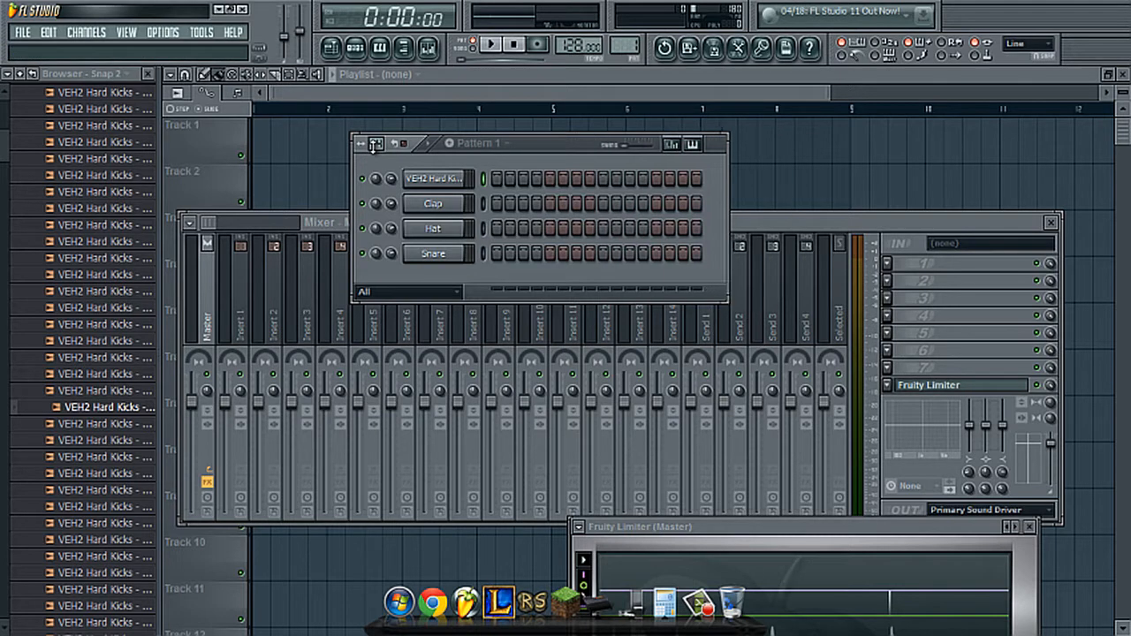
pyautogui.scroll(1, 372, 145)
pyautogui.scroll(-3, 372, 144)
pyautogui.scroll(3, 372, 144)
pyautogui.scroll(4, 372, 145)
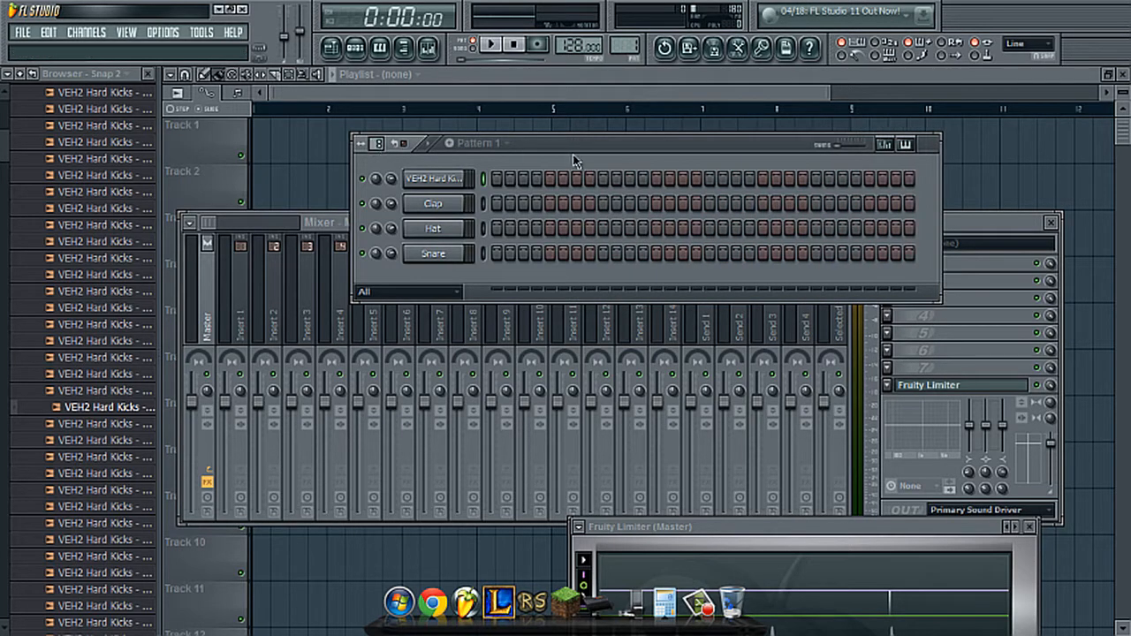
pyautogui.moveTo(587, 156); pyautogui.dragTo(511, 226)
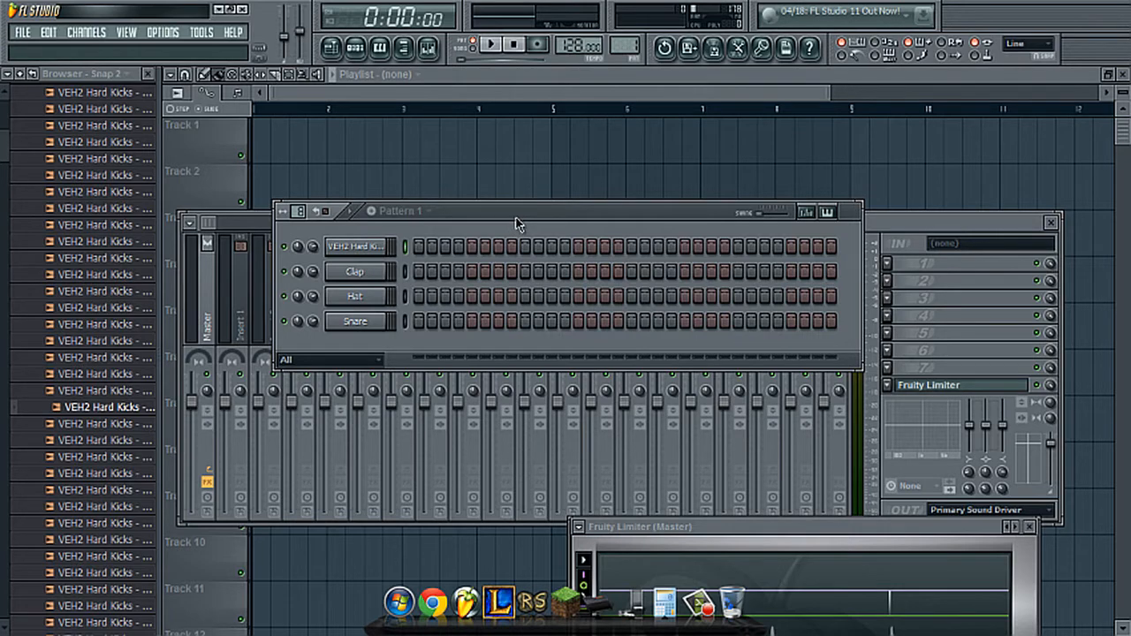
pyautogui.moveTo(517, 223); pyautogui.dragTo(538, 232)
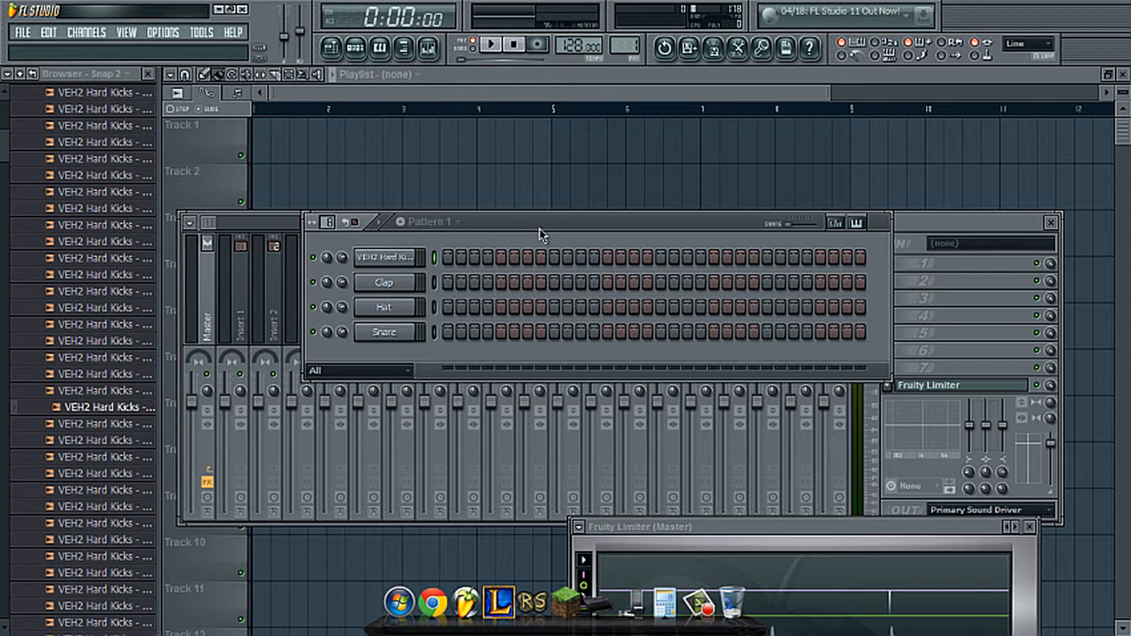
# - Fill the hard kick channel on every 4 steps, play the pattern briefly and stop it
pyautogui.rightClick(369, 267)
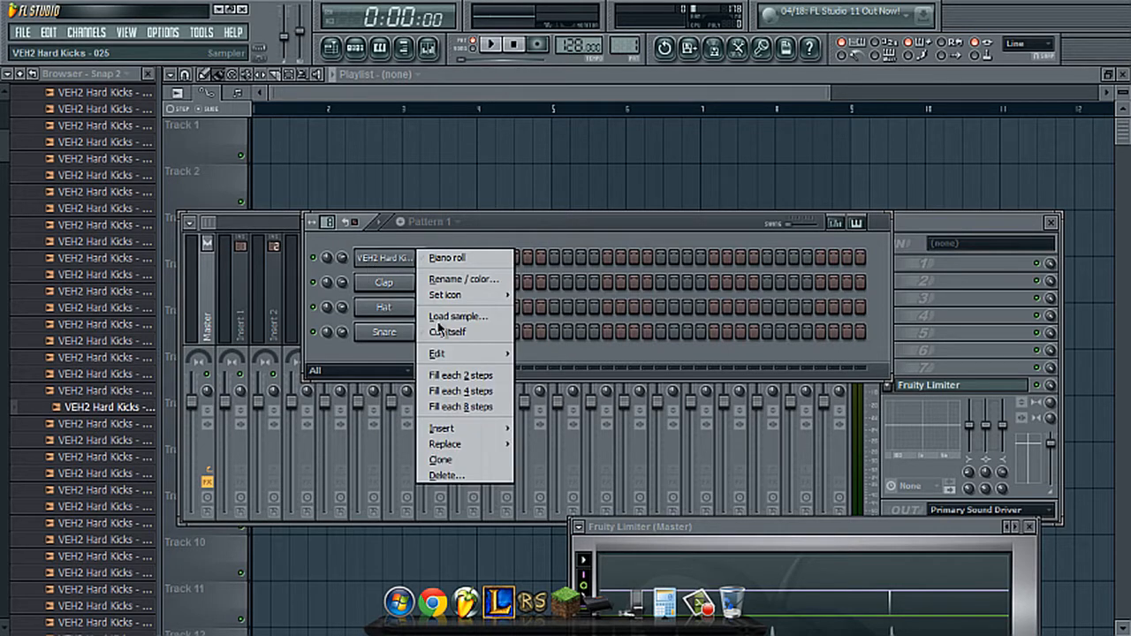
pyautogui.click(488, 396)
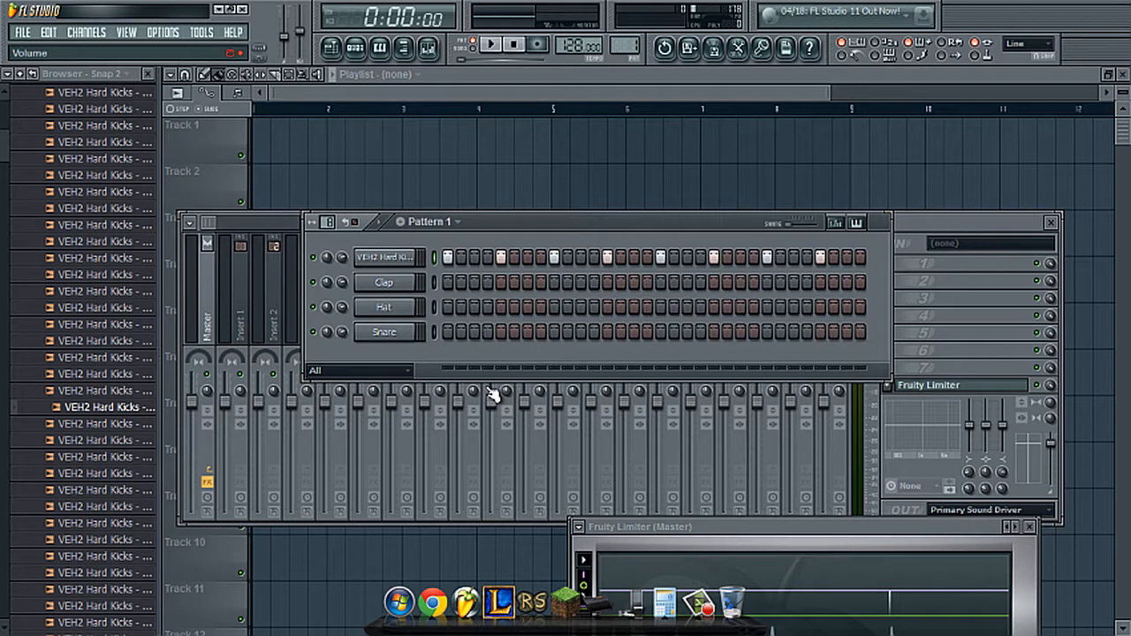
pyautogui.press('space')
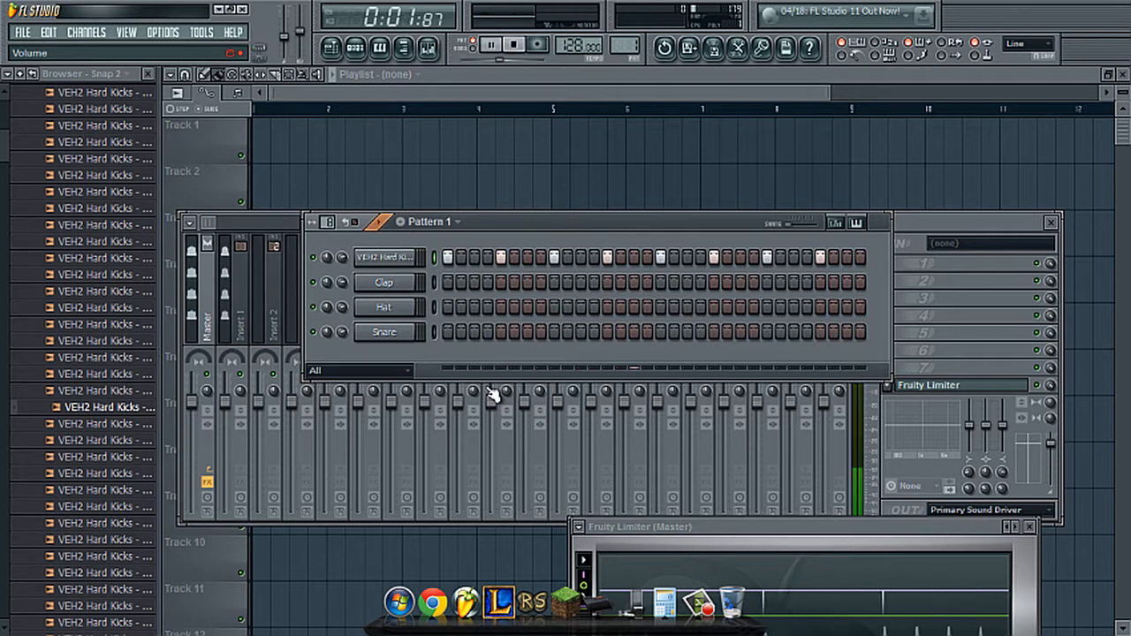
pyautogui.press('space')
# - Close the VEH2 sample folders and open VEH1 Shakers in the VEH1 Percussion folder of AA VENGEANCE ESSENTIAL HOUSE VOL.1
pyautogui.scroll(1, 2, 144)
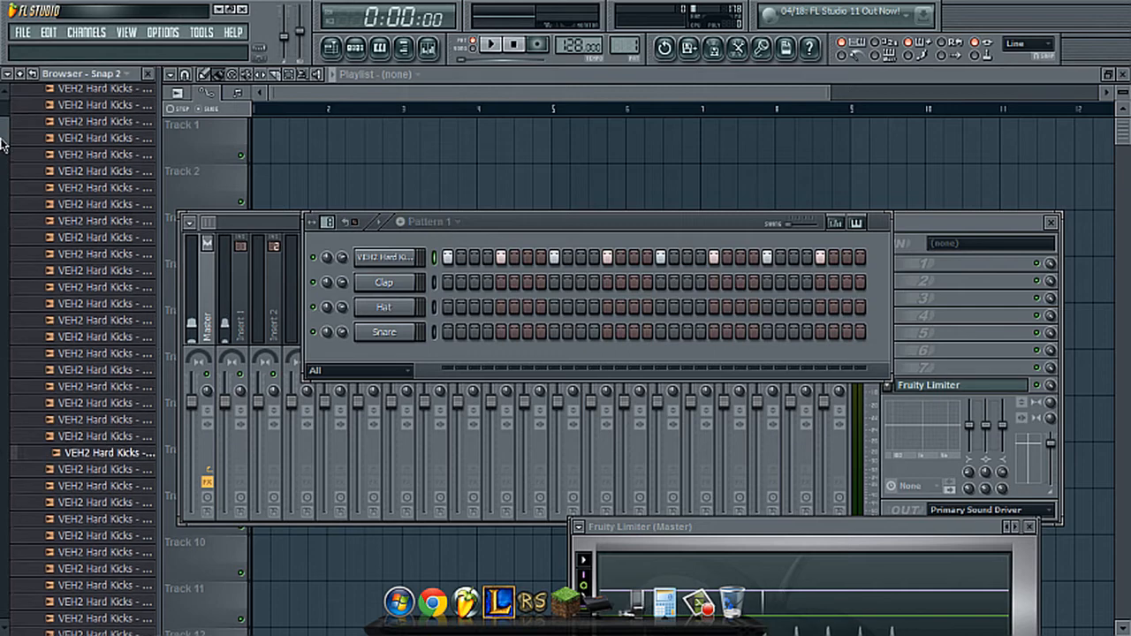
pyautogui.scroll(5, 2, 144)
pyautogui.click(132, 236)
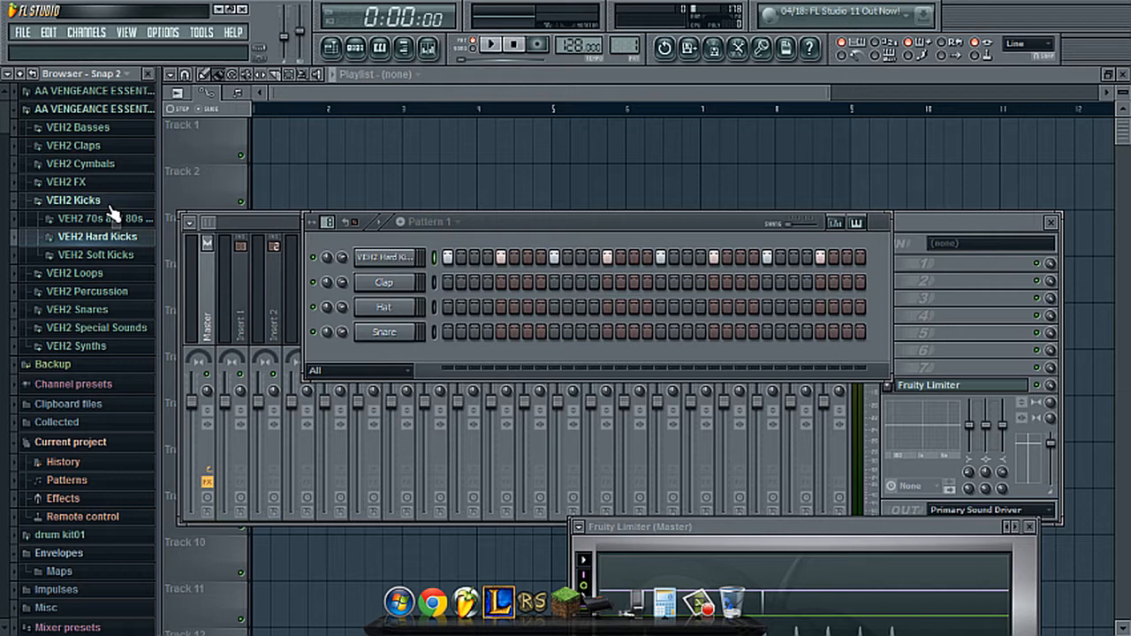
pyautogui.click(75, 199)
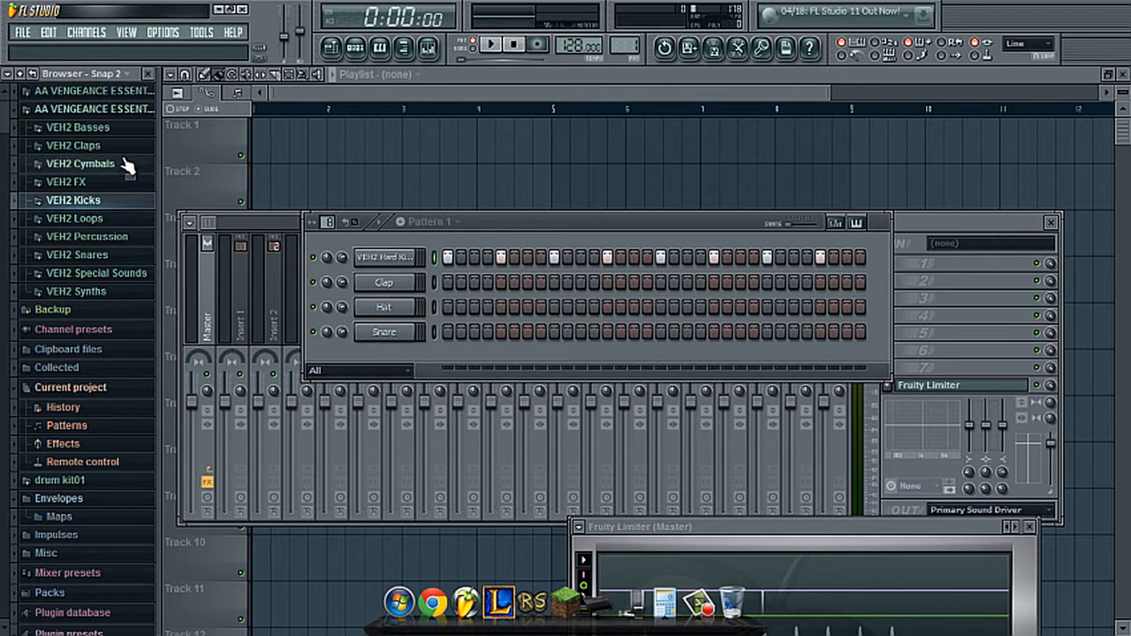
pyautogui.click(99, 110)
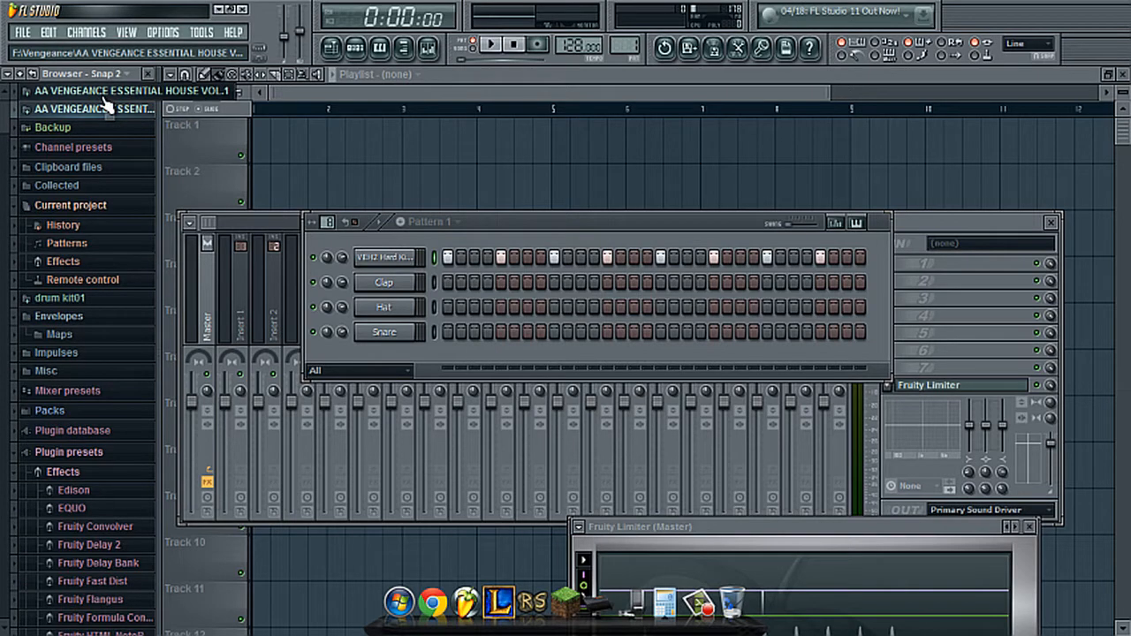
pyautogui.click(104, 93)
pyautogui.click(124, 199)
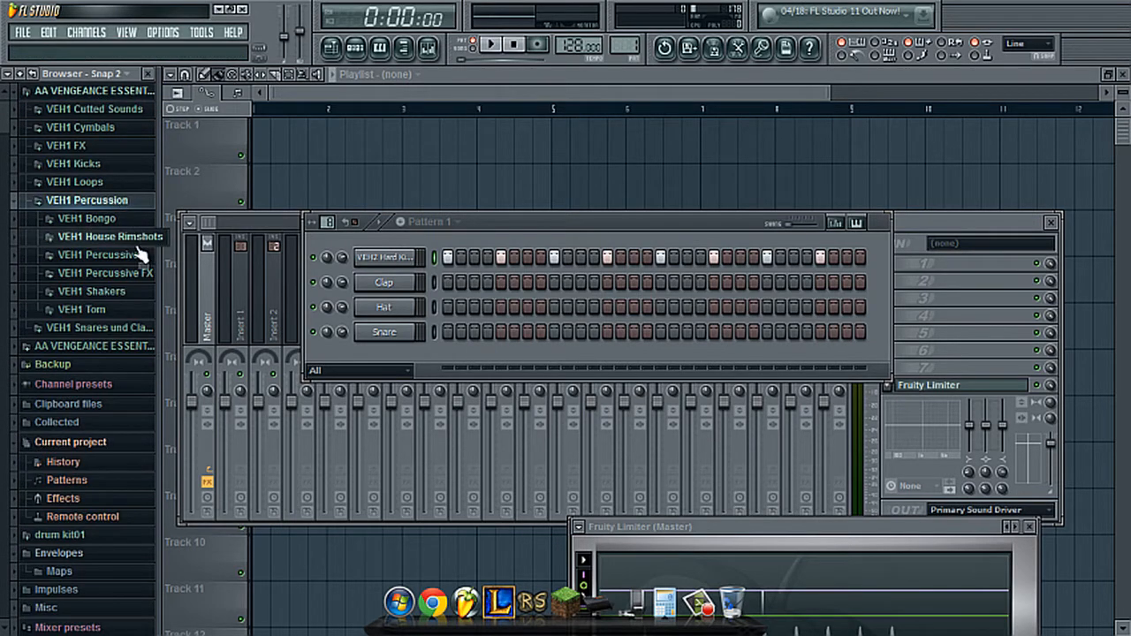
pyautogui.click(138, 291)
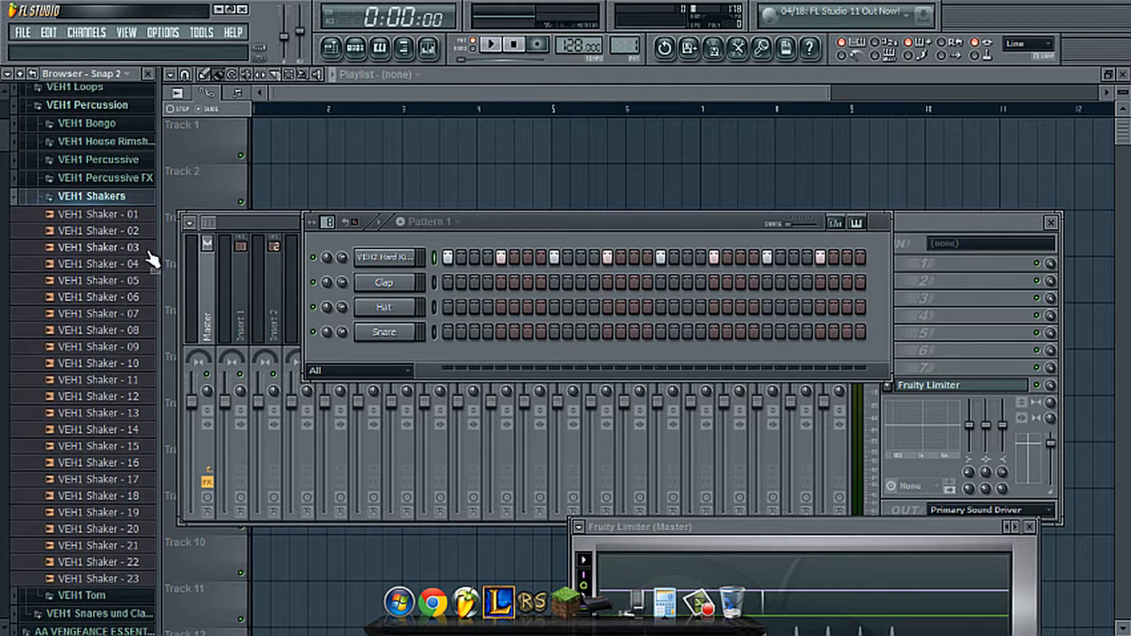
# - Audition VEH1 Shaker samples 01 to 07 and load VEH1 Shaker - 06 into the Clap channel
pyautogui.click(110, 219)
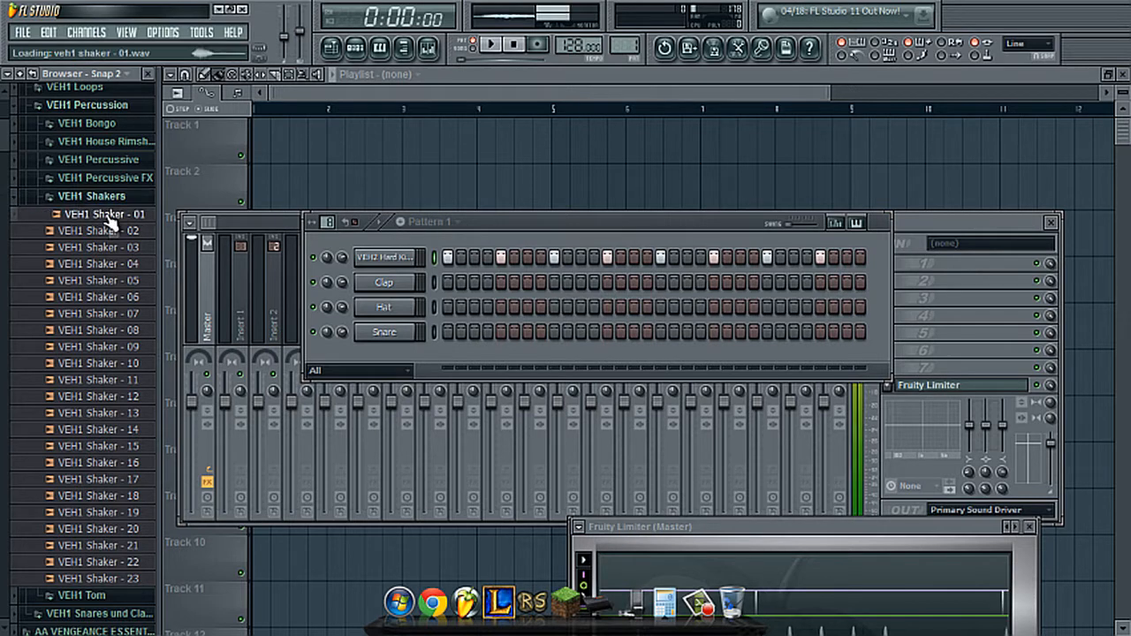
pyautogui.click(116, 231)
pyautogui.click(119, 248)
pyautogui.click(129, 264)
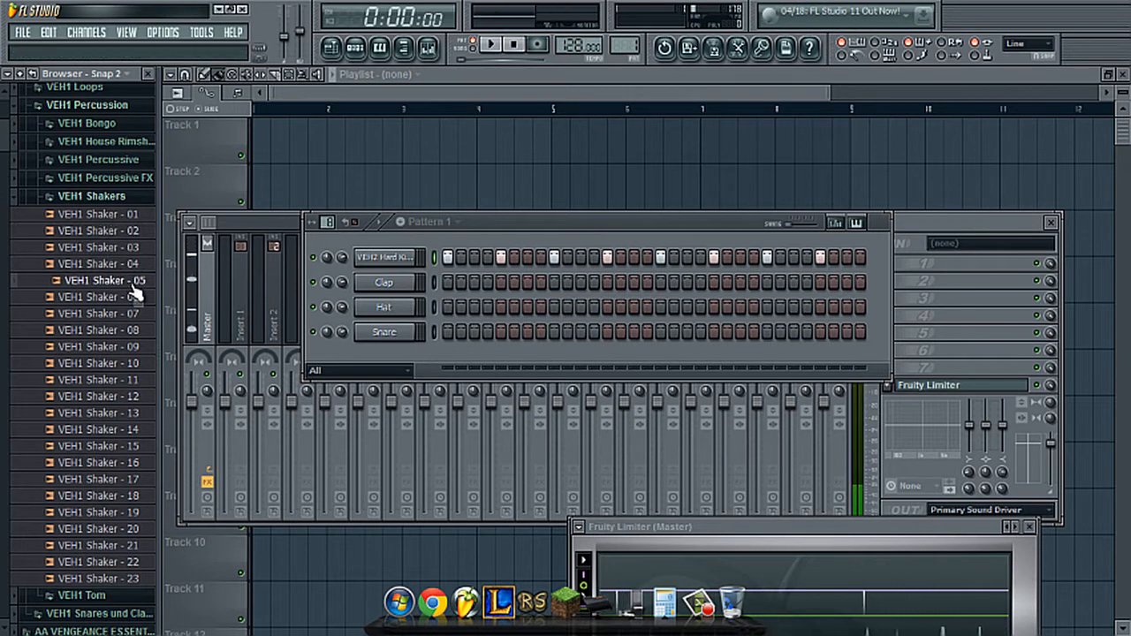
pyautogui.click(133, 280)
pyautogui.click(134, 297)
pyautogui.click(134, 314)
pyautogui.moveTo(124, 296); pyautogui.dragTo(393, 291)
# - Audition VEH1 Shaker samples 01, 10, 11 and 12, and add VEH1 Shaker - 11 as a new channel above Hat
pyautogui.click(115, 215)
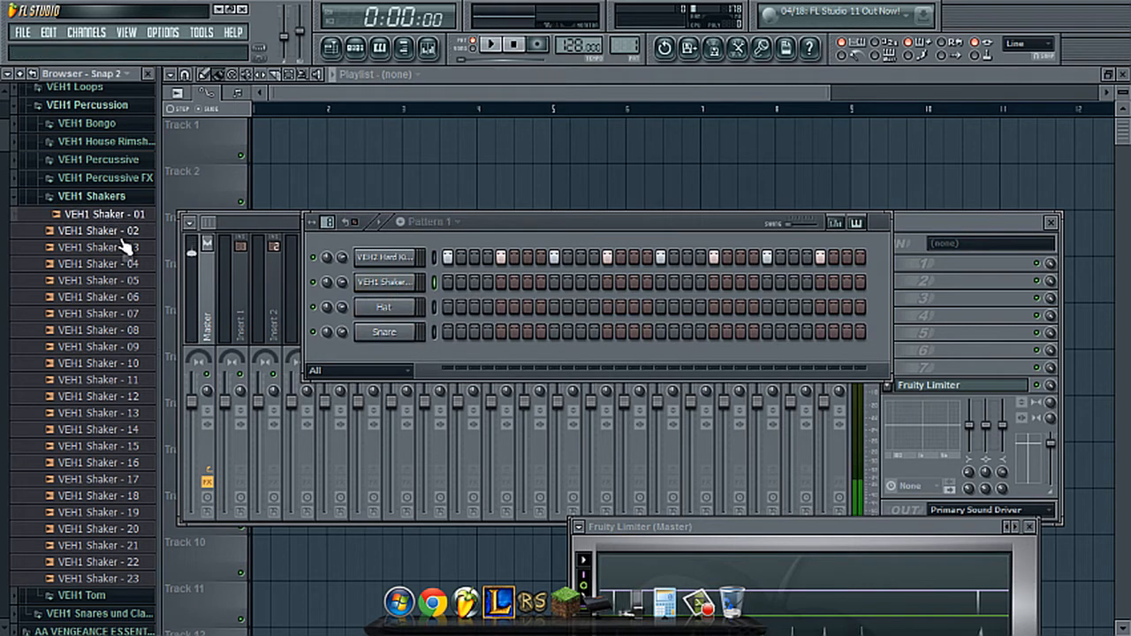
pyautogui.click(123, 397)
pyautogui.click(124, 379)
pyautogui.click(127, 396)
pyautogui.click(126, 364)
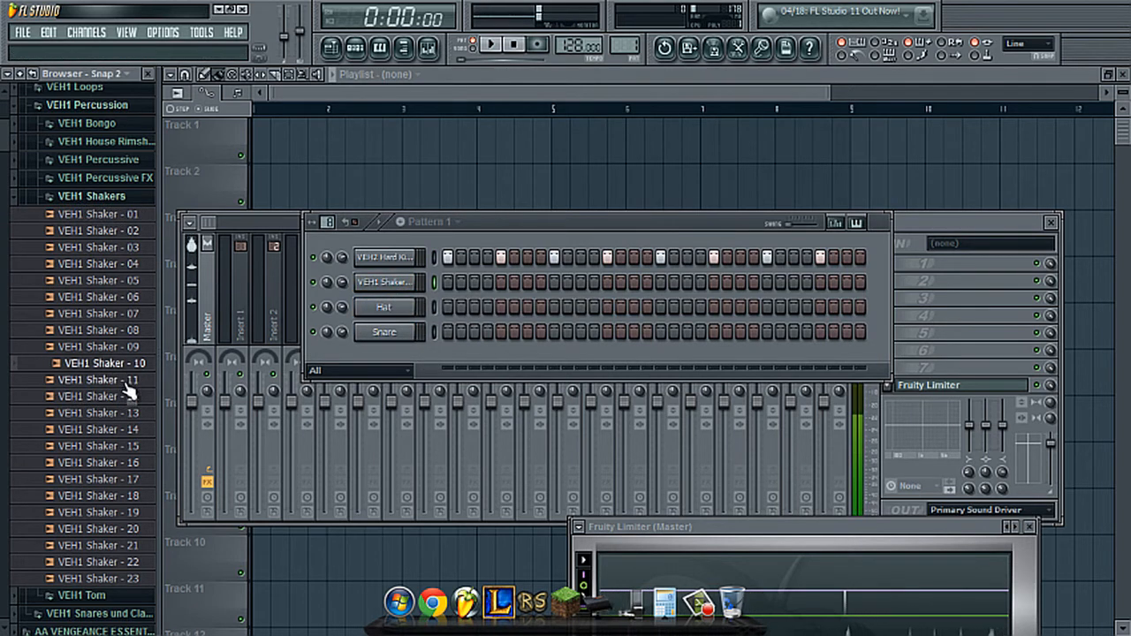
pyautogui.click(126, 381)
pyautogui.click(128, 397)
pyautogui.click(127, 383)
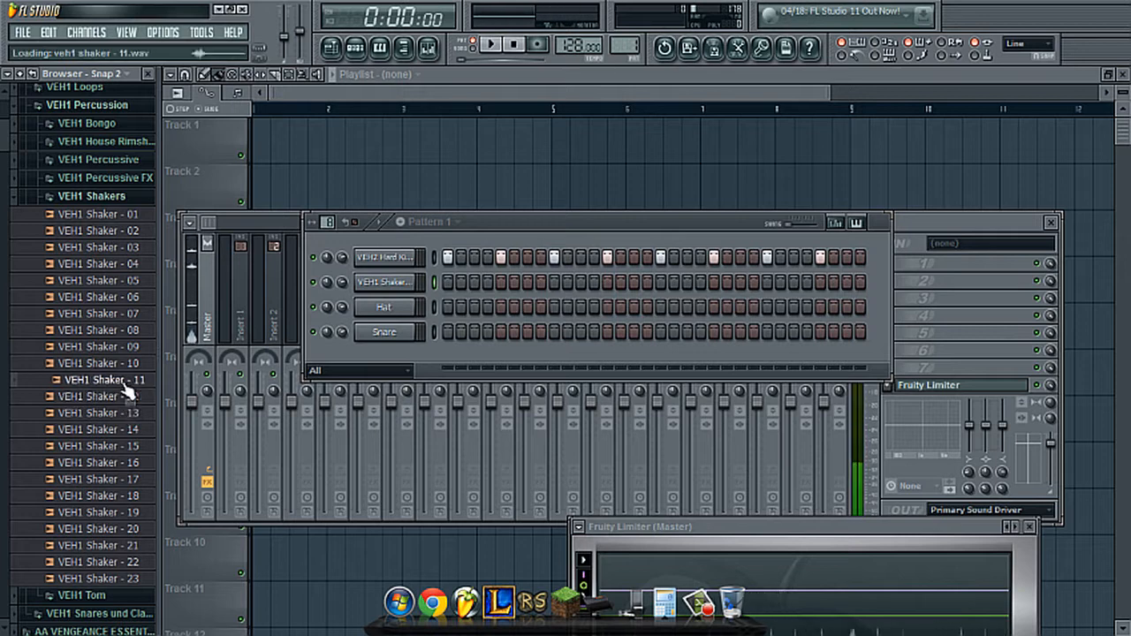
pyautogui.click(133, 397)
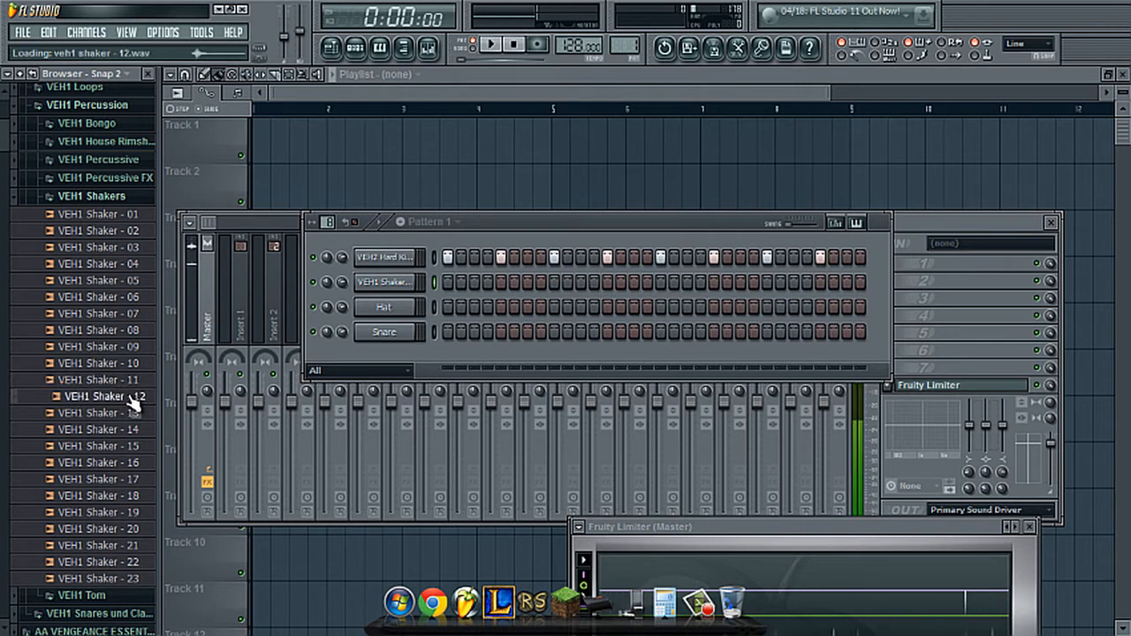
pyautogui.click(126, 380)
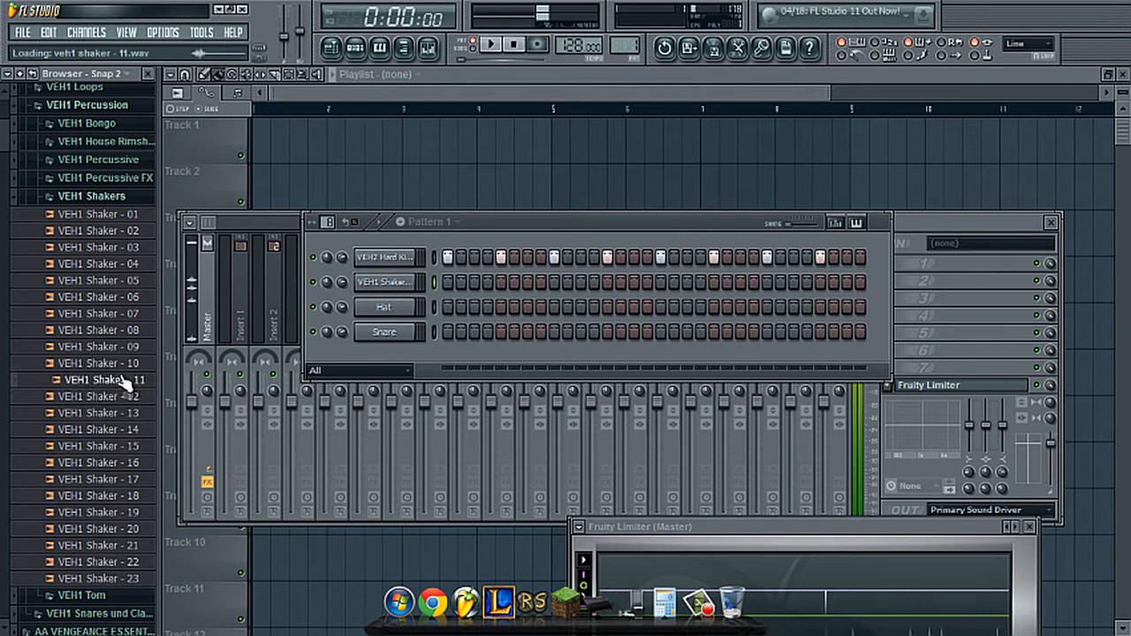
pyautogui.moveTo(126, 386); pyautogui.dragTo(398, 301)
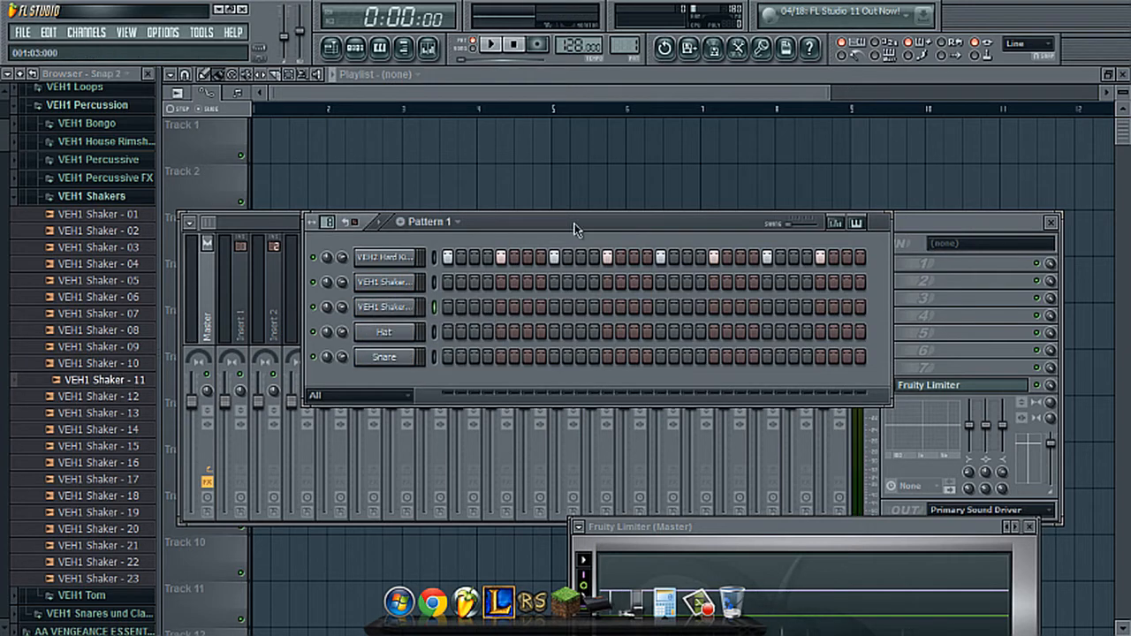
# - Place first shaker hits on steps 4, 12, 20 and 28, second shaker hits on steps 7, 15, 23 and 31, and play the pattern
pyautogui.click(435, 283)
pyautogui.moveTo(667, 222); pyautogui.dragTo(626, 132)
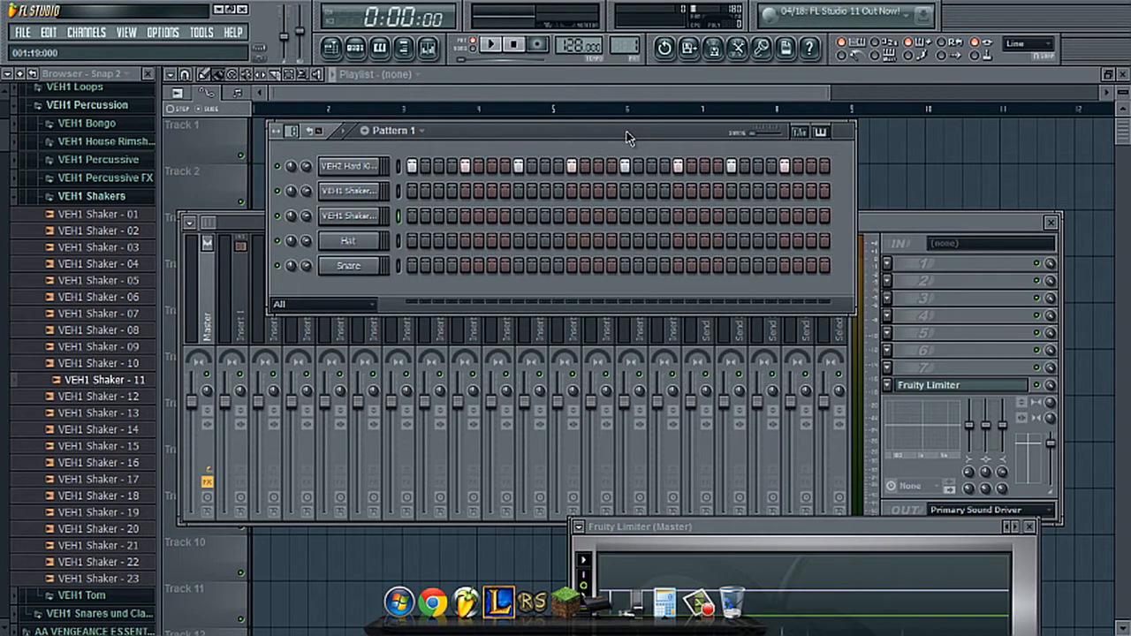
pyautogui.click(452, 191)
pyautogui.click(491, 216)
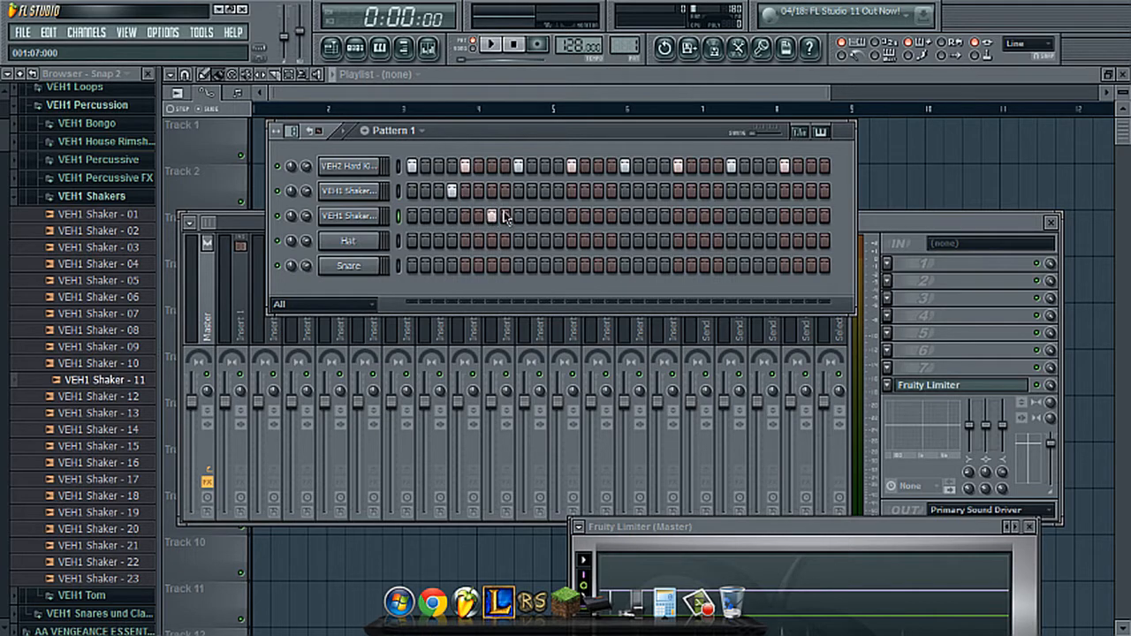
pyautogui.click(557, 190)
pyautogui.click(663, 192)
pyautogui.click(705, 216)
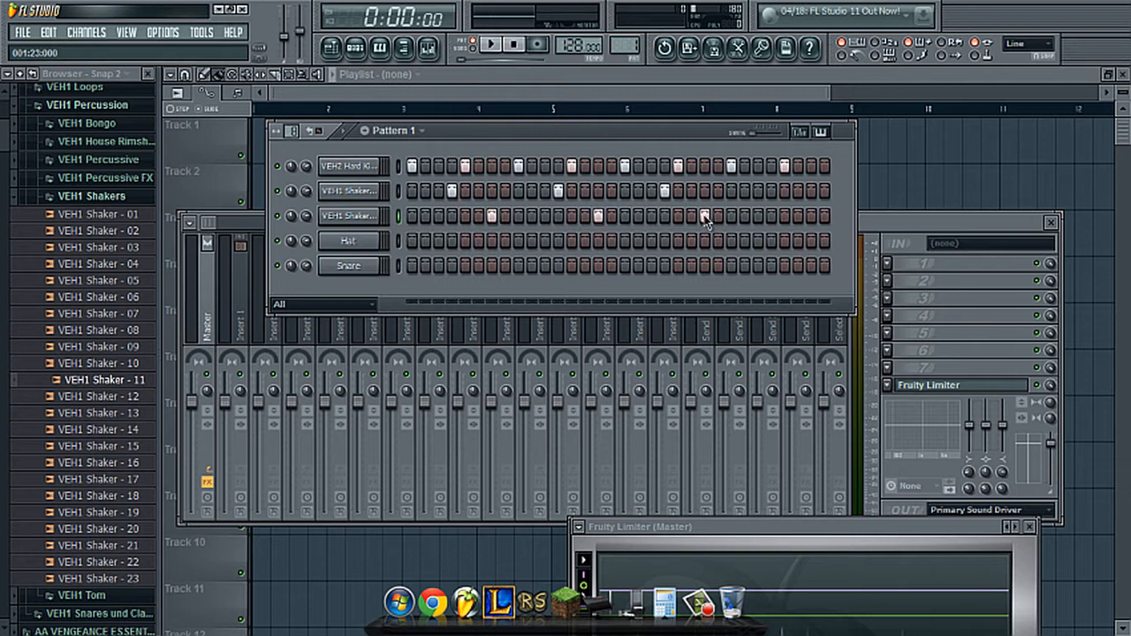
pyautogui.click(769, 191)
pyautogui.click(810, 215)
pyautogui.press('space')
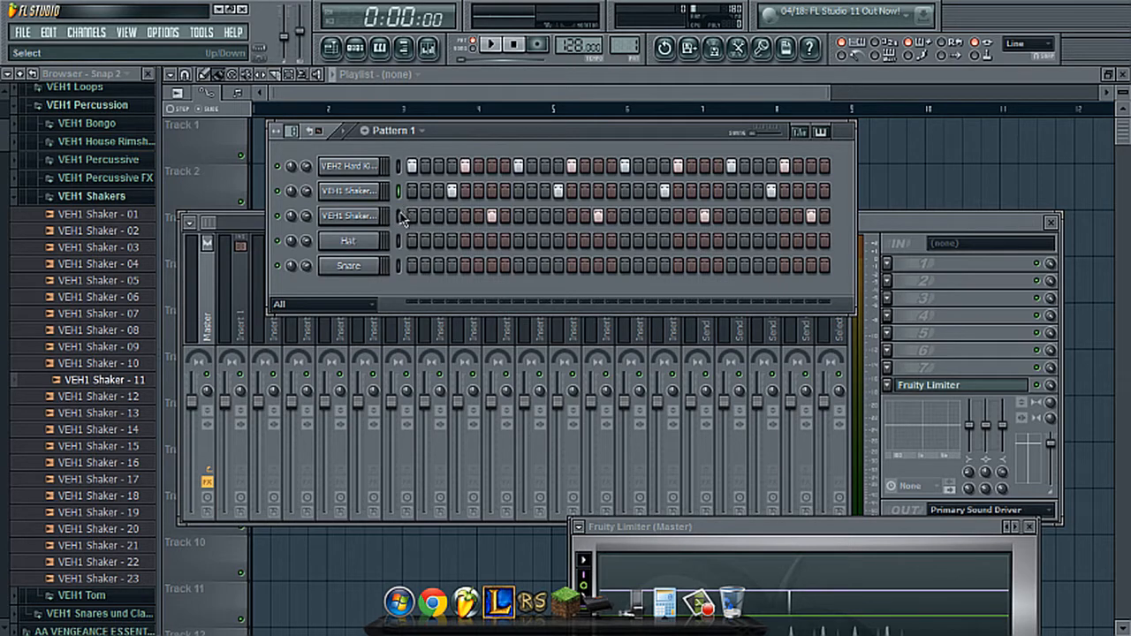
# - Shift the second shaker's hits to steps 4, 12, 20 and 28, move the first shaker's to 8, 16, 24 and 32, and preview briefly
pyautogui.scroll(-3, 428, 216)
pyautogui.click(451, 192)
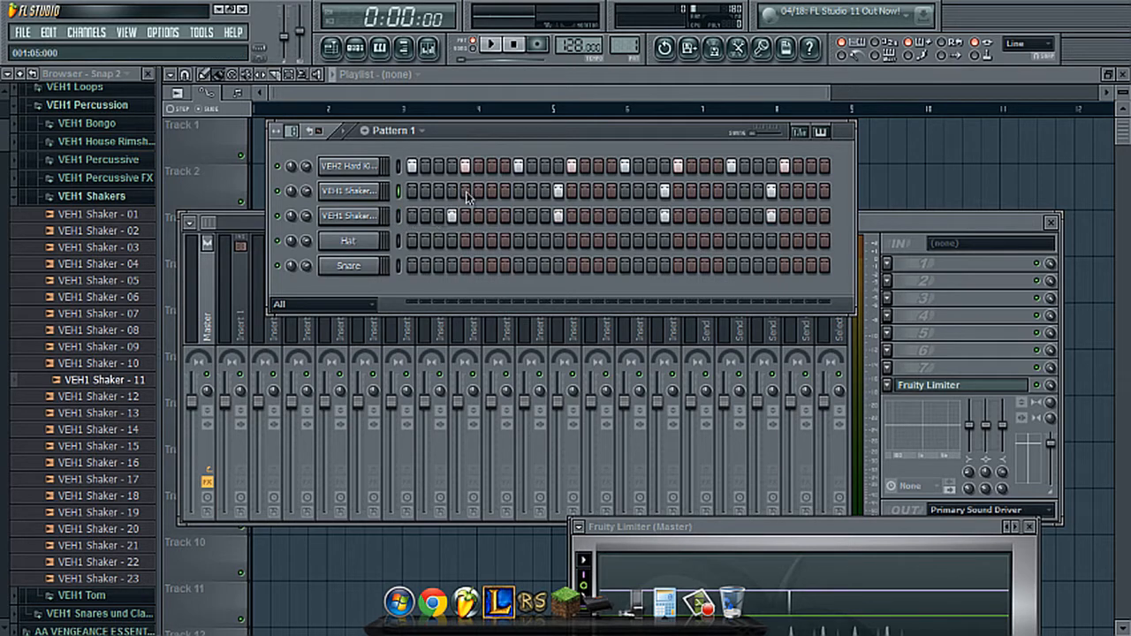
pyautogui.click(505, 190)
pyautogui.click(558, 191)
pyautogui.click(612, 191)
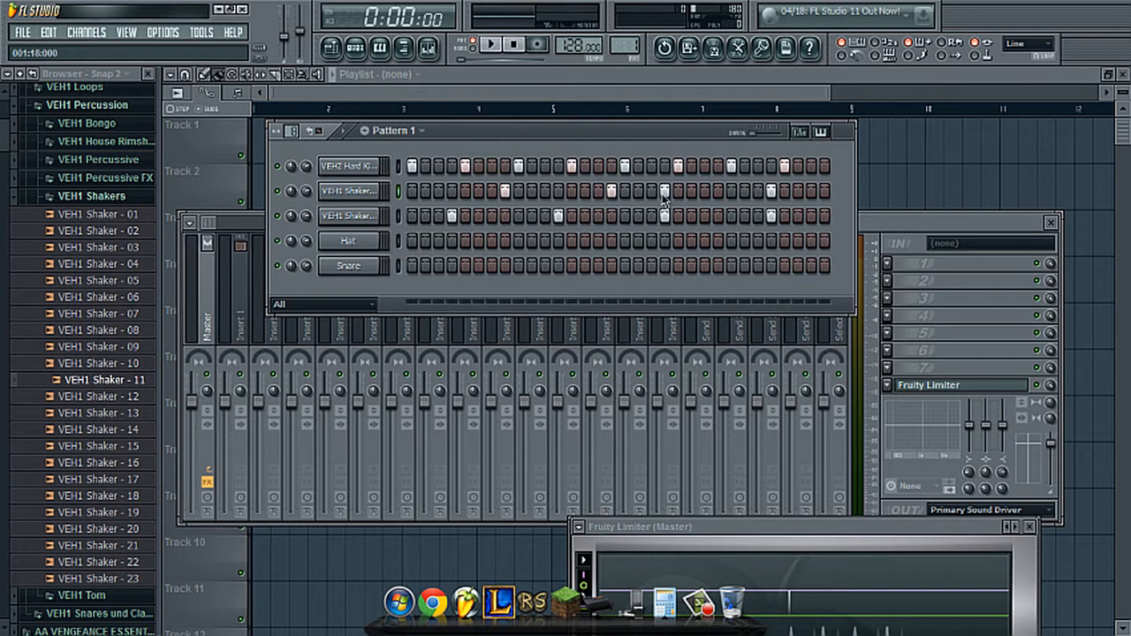
pyautogui.click(664, 190)
pyautogui.click(717, 191)
pyautogui.click(770, 191)
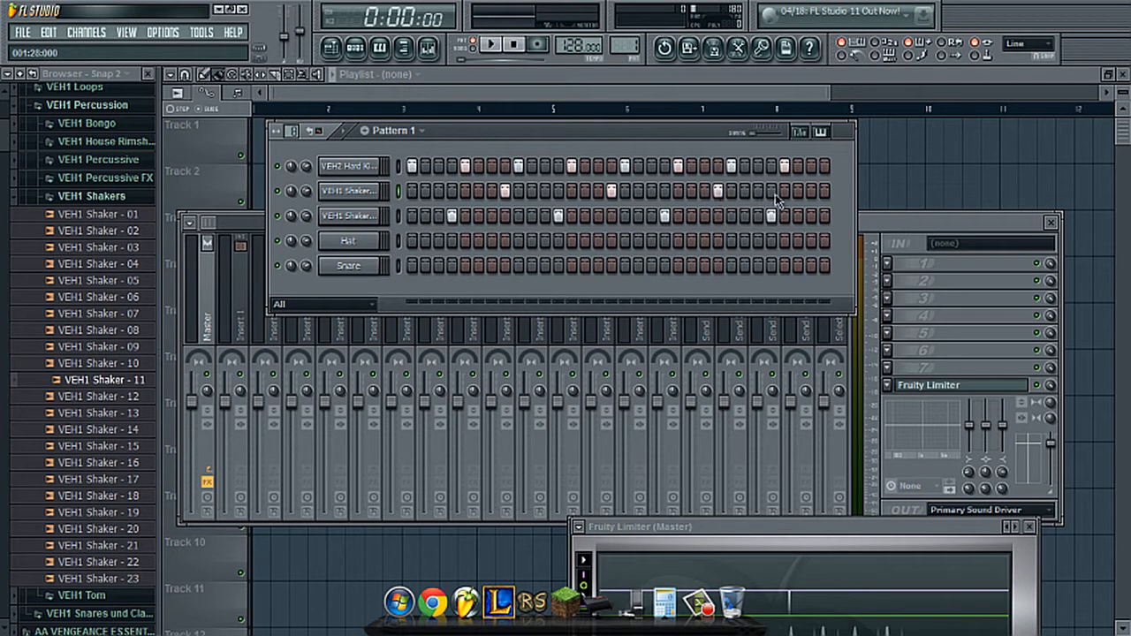
pyautogui.click(824, 191)
pyautogui.press('space')
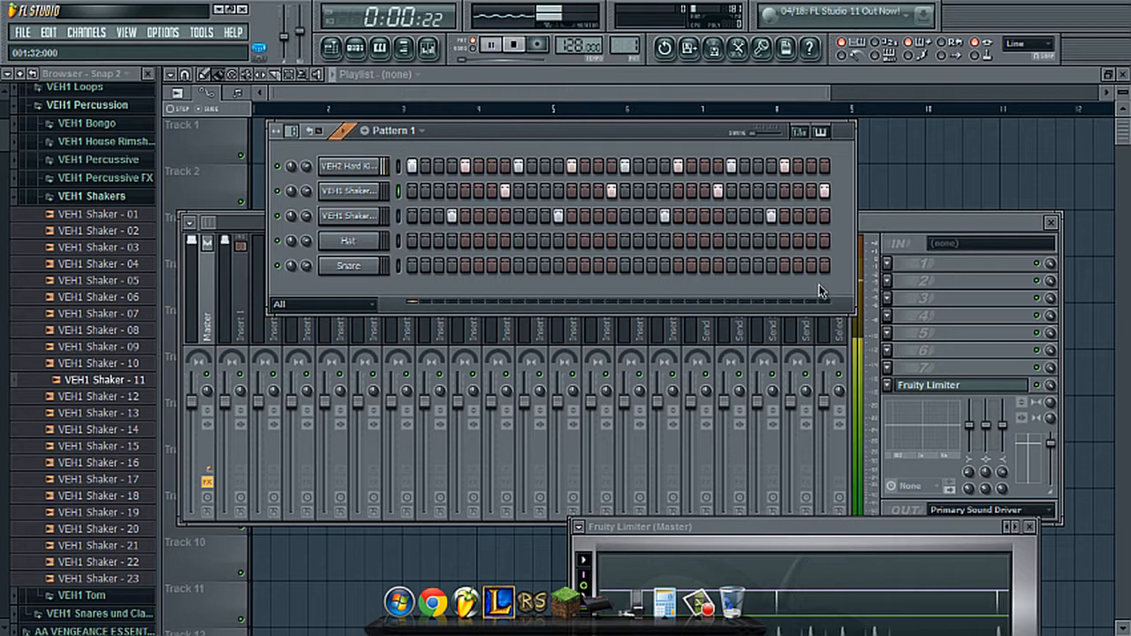
pyautogui.press('space')
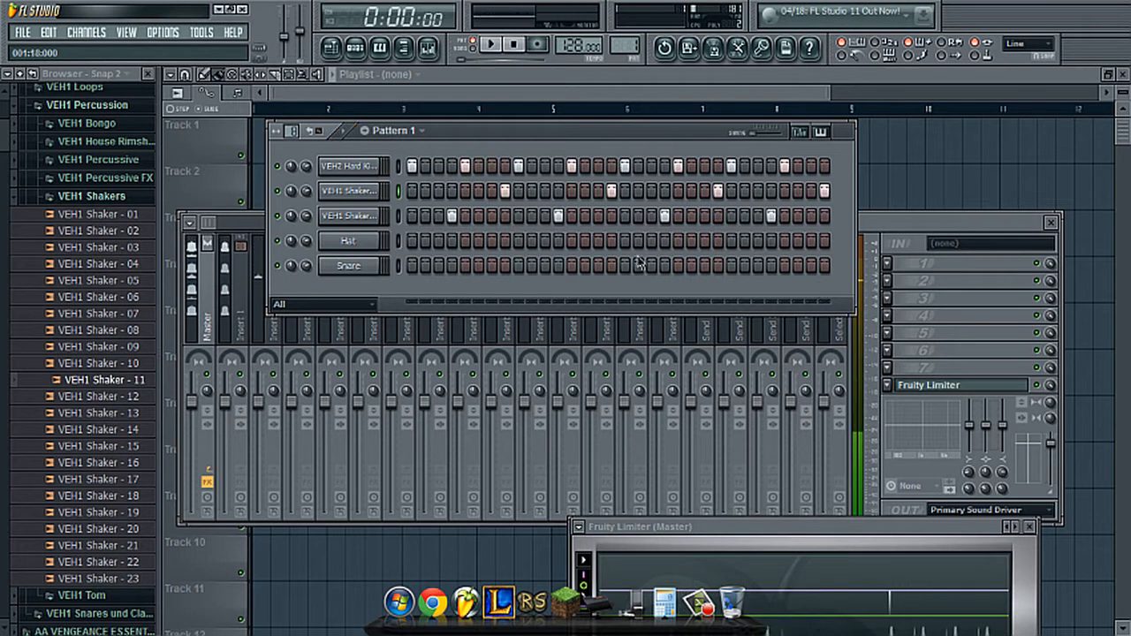
# - Move the first shaker's hits to steps 7, 15, 23 and 31, play the pattern and stop it
pyautogui.click(504, 191)
pyautogui.click(492, 191)
pyautogui.click(611, 191)
pyautogui.click(597, 191)
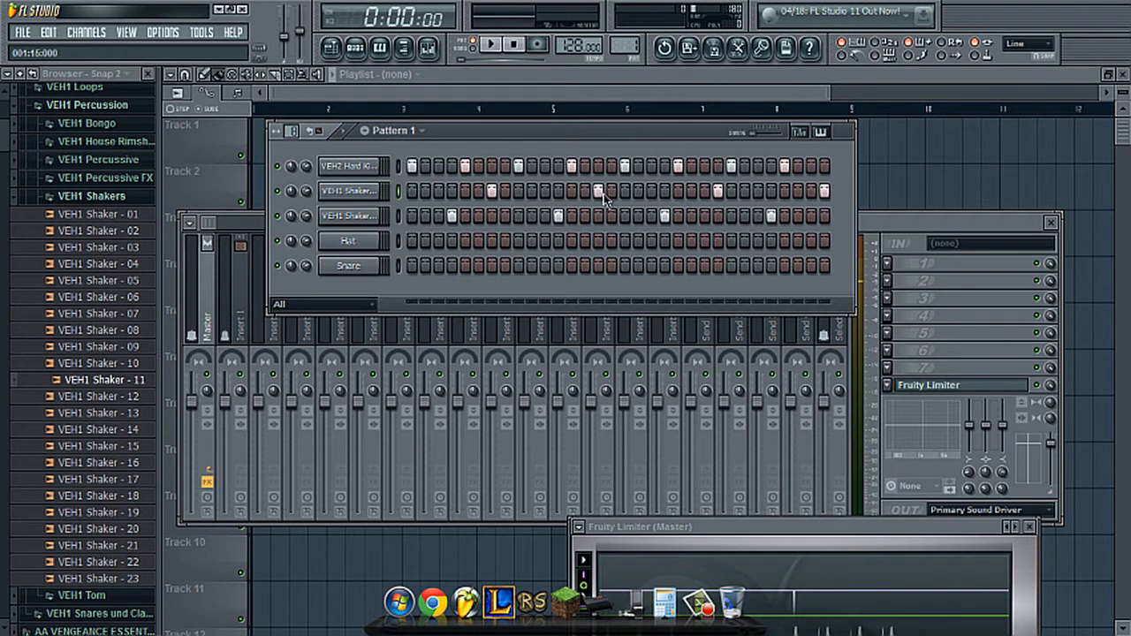
pyautogui.click(704, 191)
pyautogui.click(824, 191)
pyautogui.press('space')
pyautogui.click(810, 190)
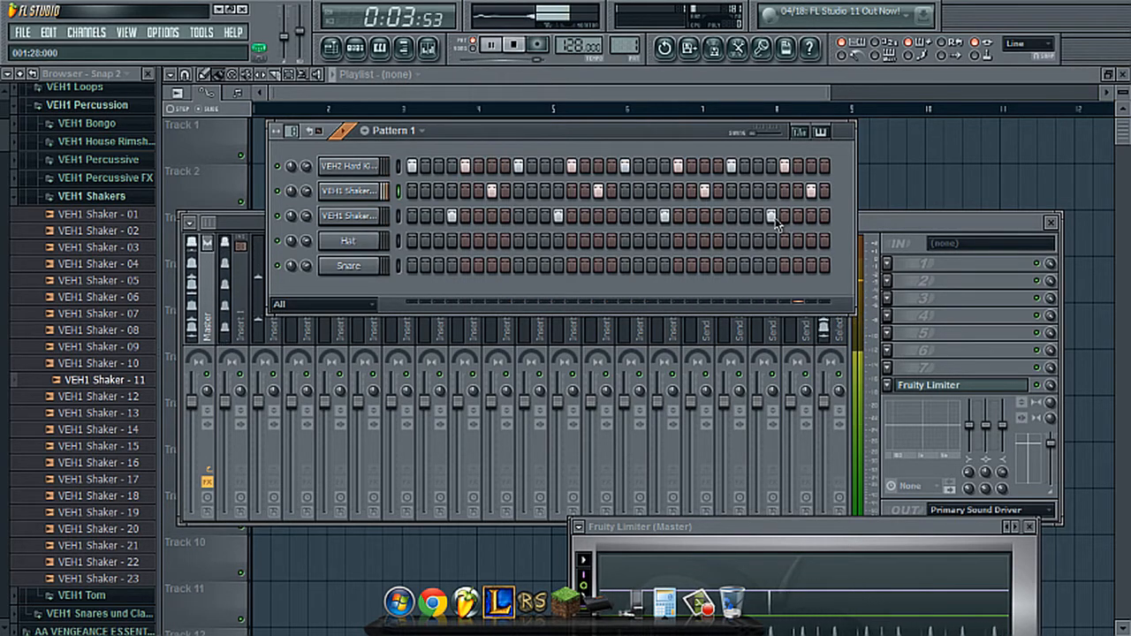
pyautogui.press('space')
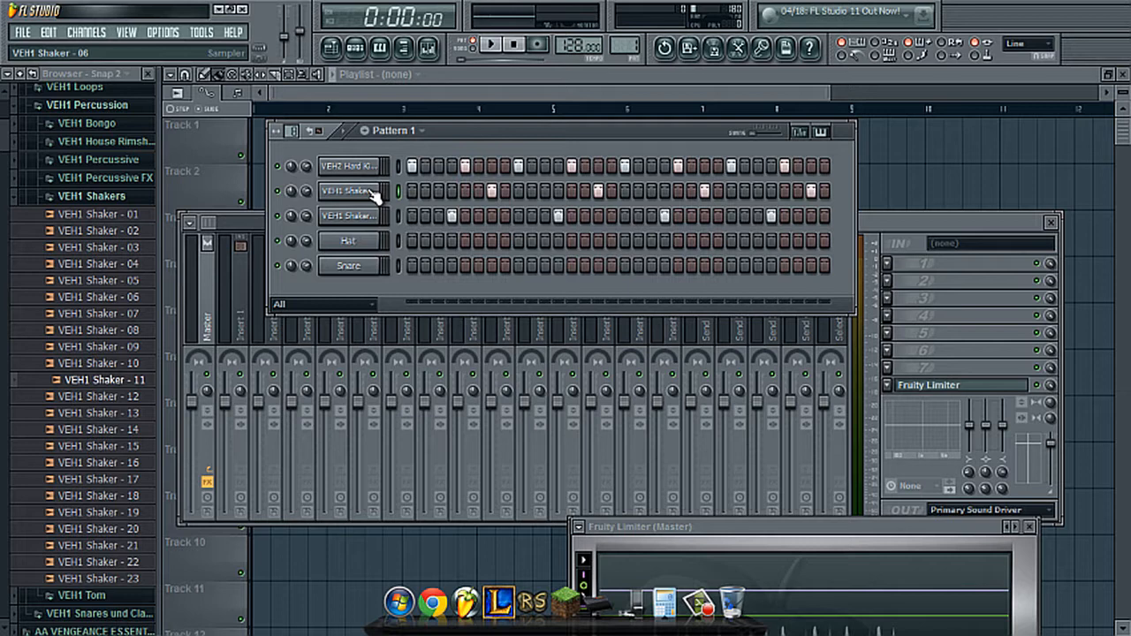
# - Close the VEH1 sample folders and open VEH2 Claps in AA VENGEANCE ESSENTIAL HOUSE VOL.2
pyautogui.click(133, 204)
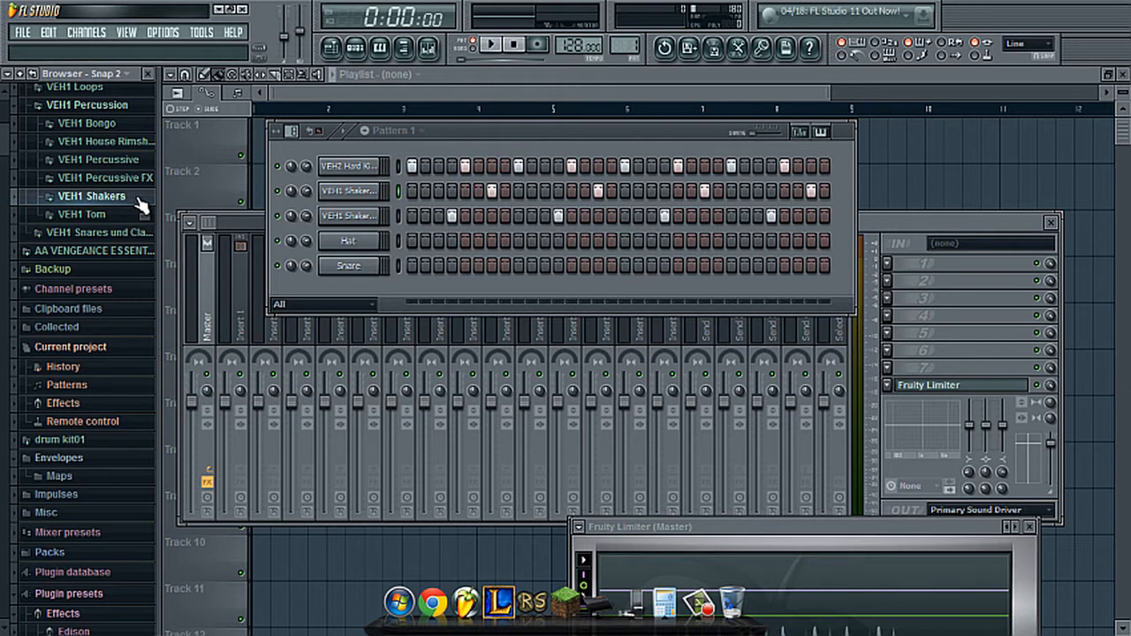
pyautogui.scroll(2, 141, 203)
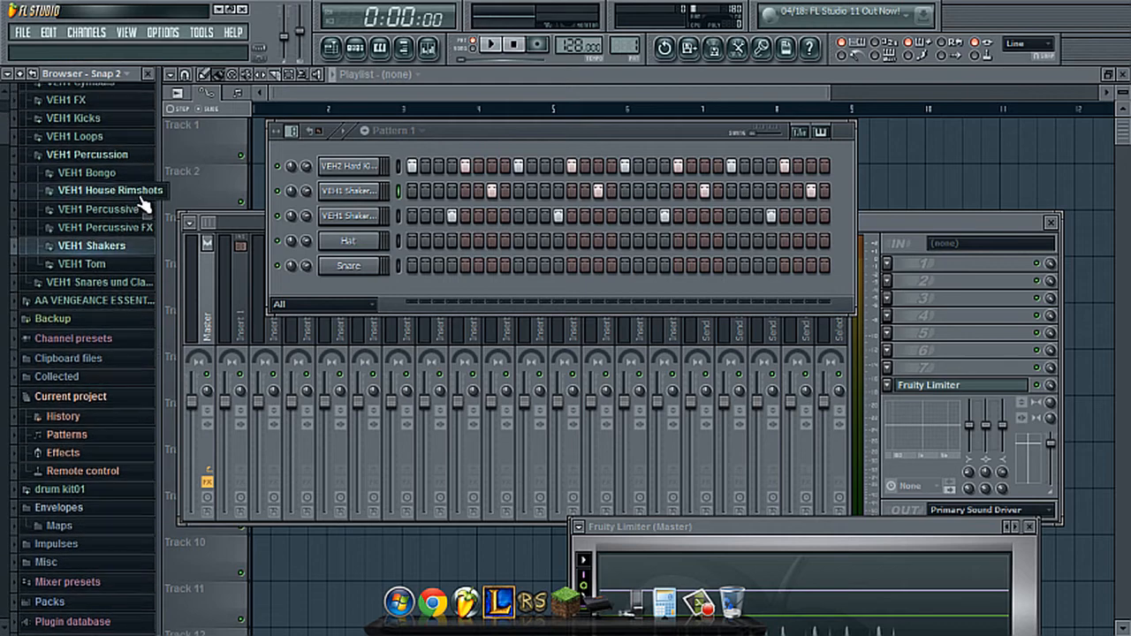
pyautogui.click(88, 159)
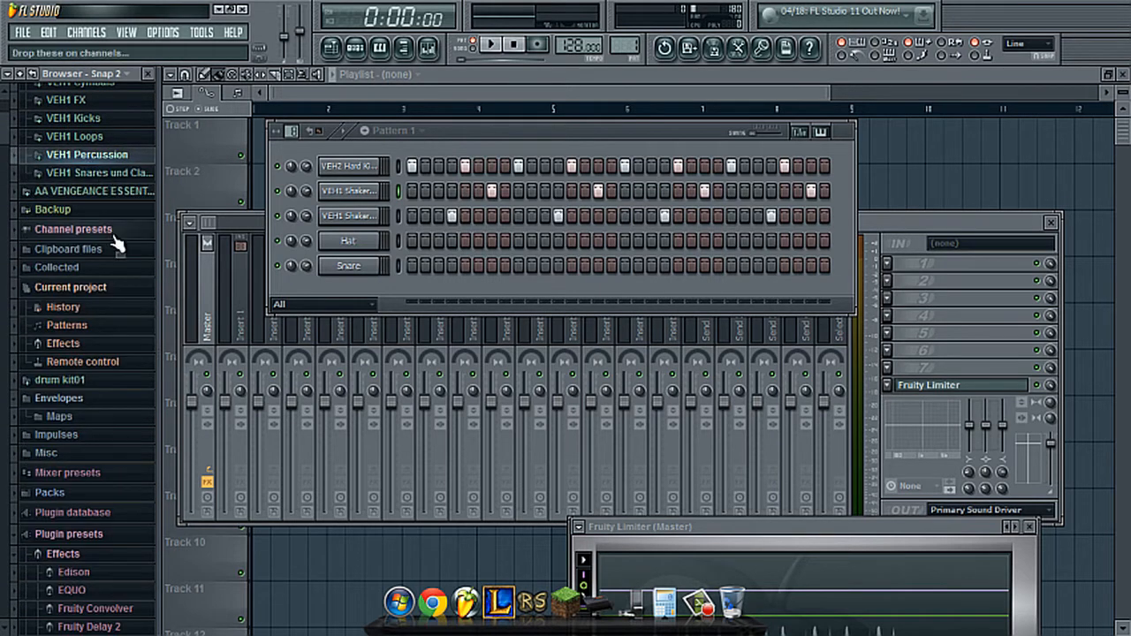
pyautogui.scroll(2, 122, 238)
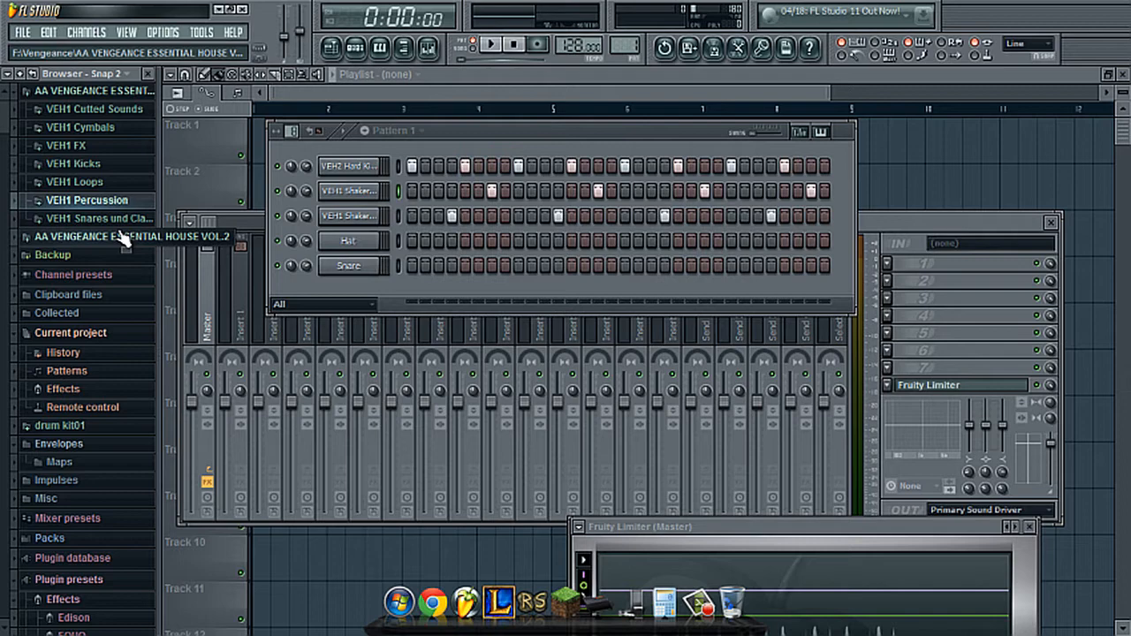
pyautogui.click(124, 90)
pyautogui.click(128, 108)
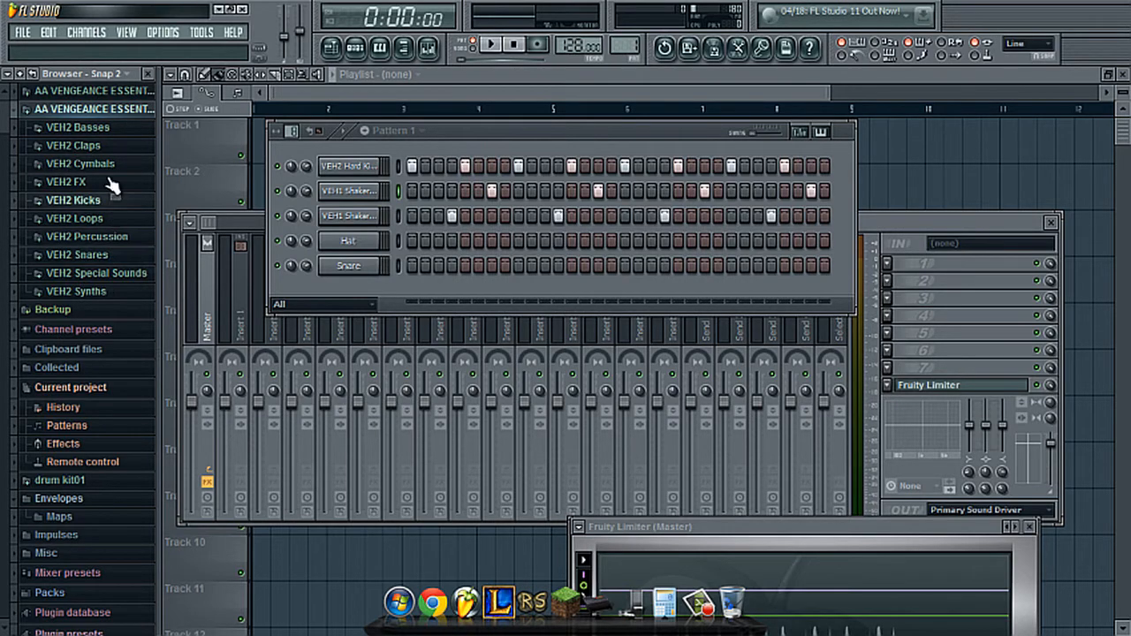
pyautogui.click(108, 149)
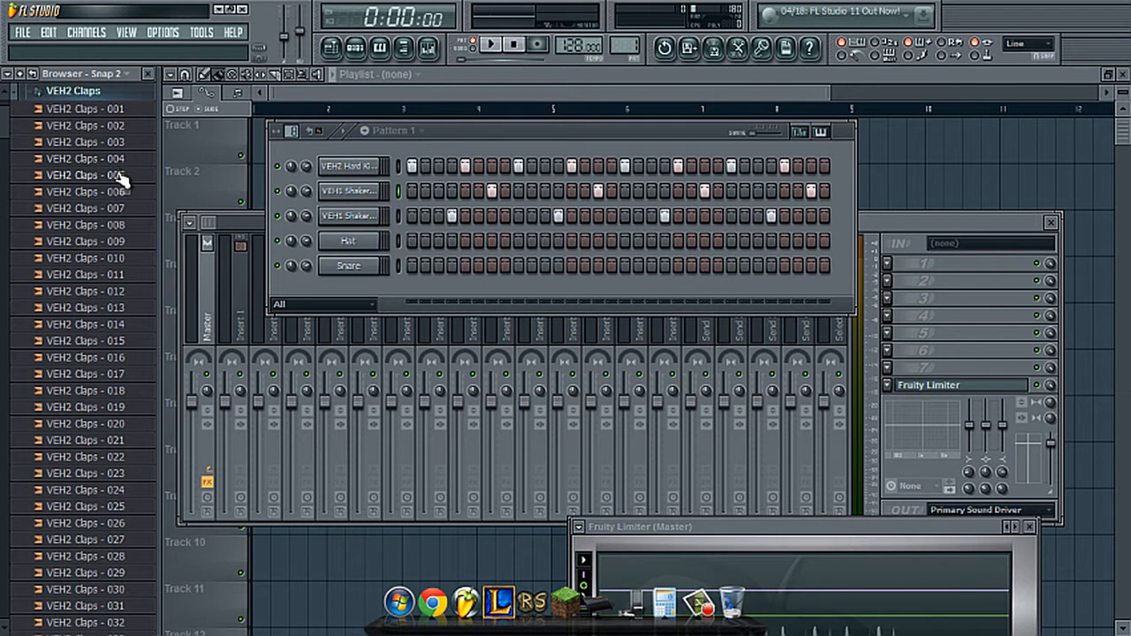
# - Audition VEH2 Claps samples between 011 and 018, then load a VEH2 clap into the Hat channel and VEH2 Claps - 018 into Snare
pyautogui.click(106, 281)
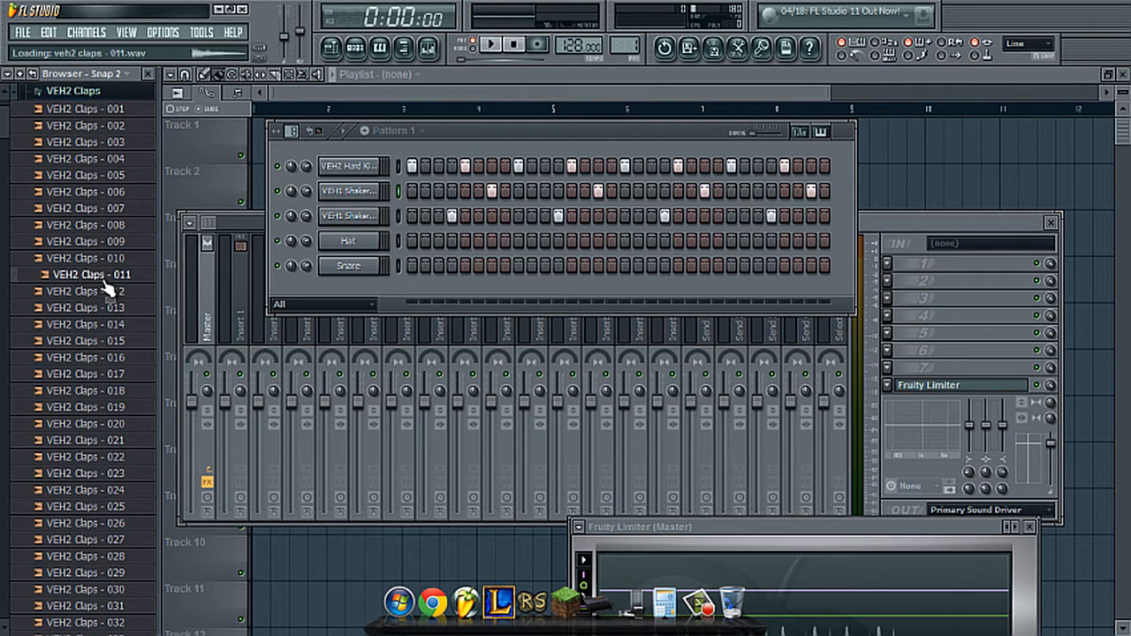
pyautogui.click(113, 308)
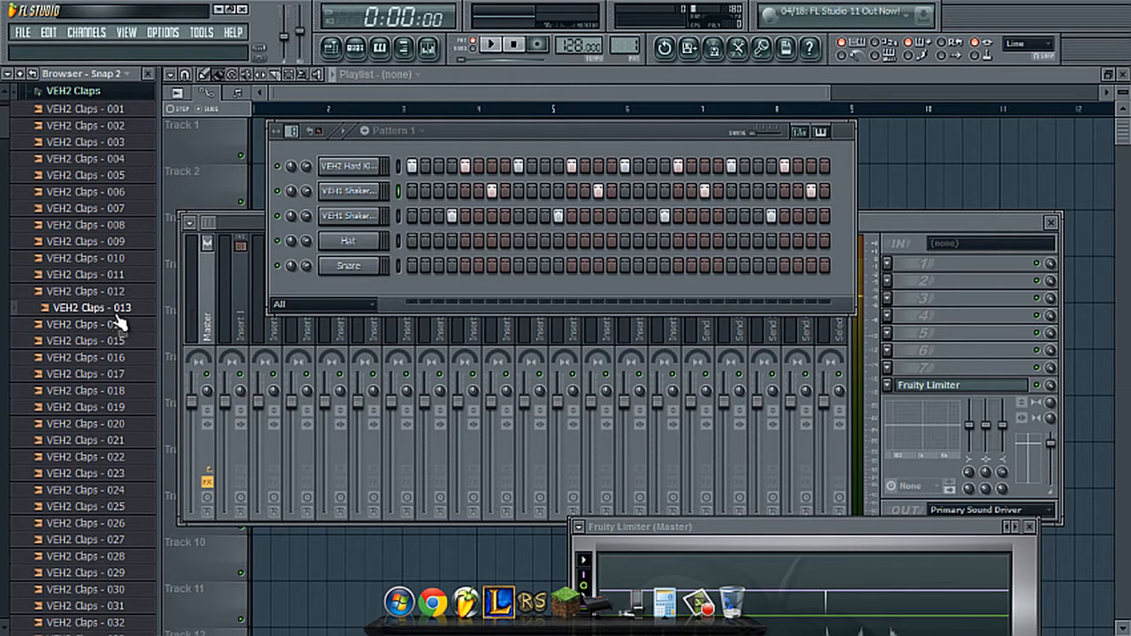
pyautogui.click(117, 326)
pyautogui.click(119, 341)
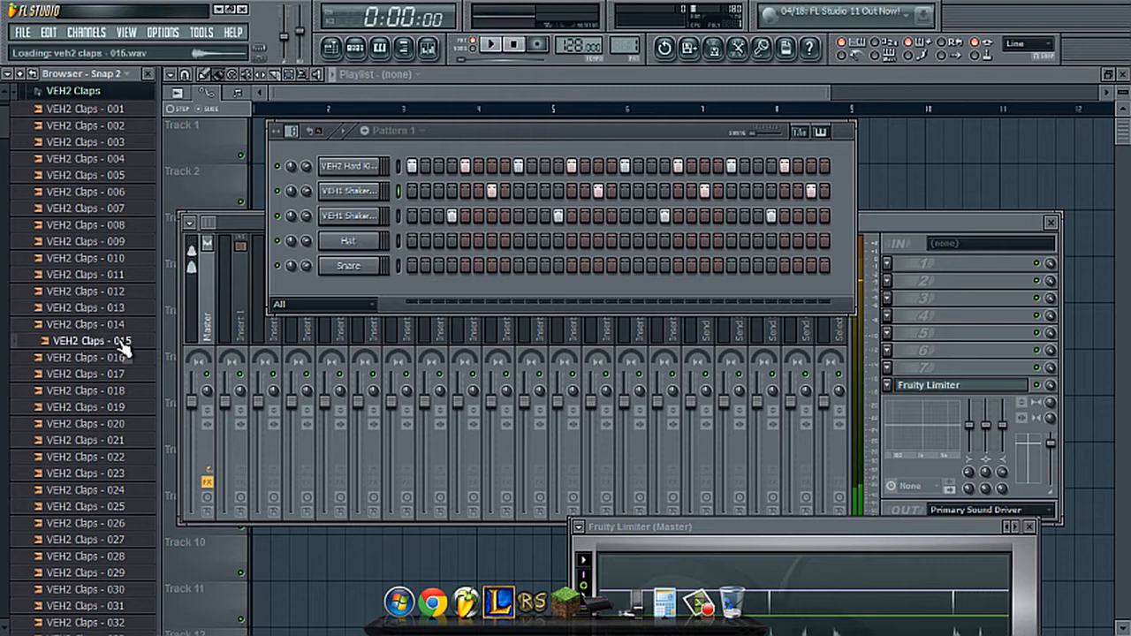
pyautogui.click(118, 359)
pyautogui.click(118, 389)
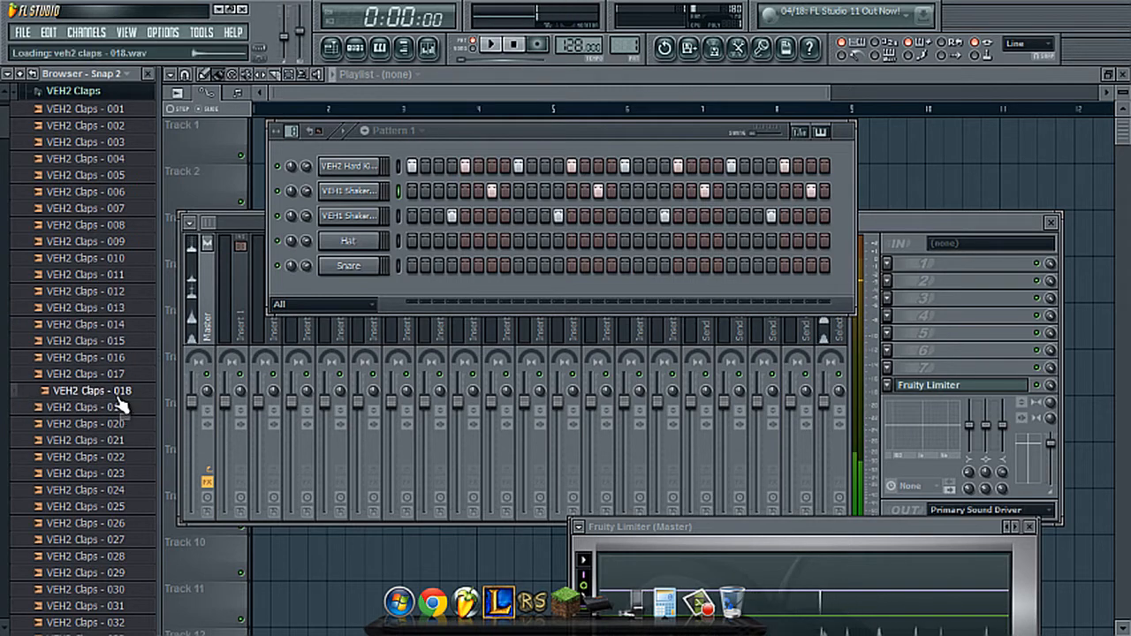
pyautogui.click(121, 394)
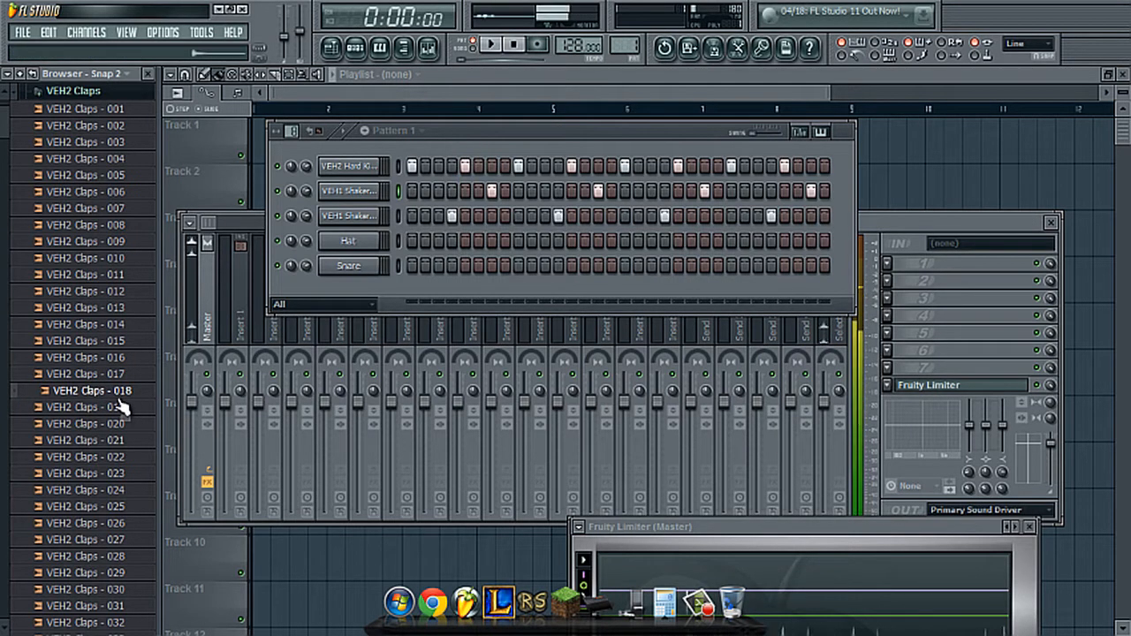
pyautogui.click(119, 375)
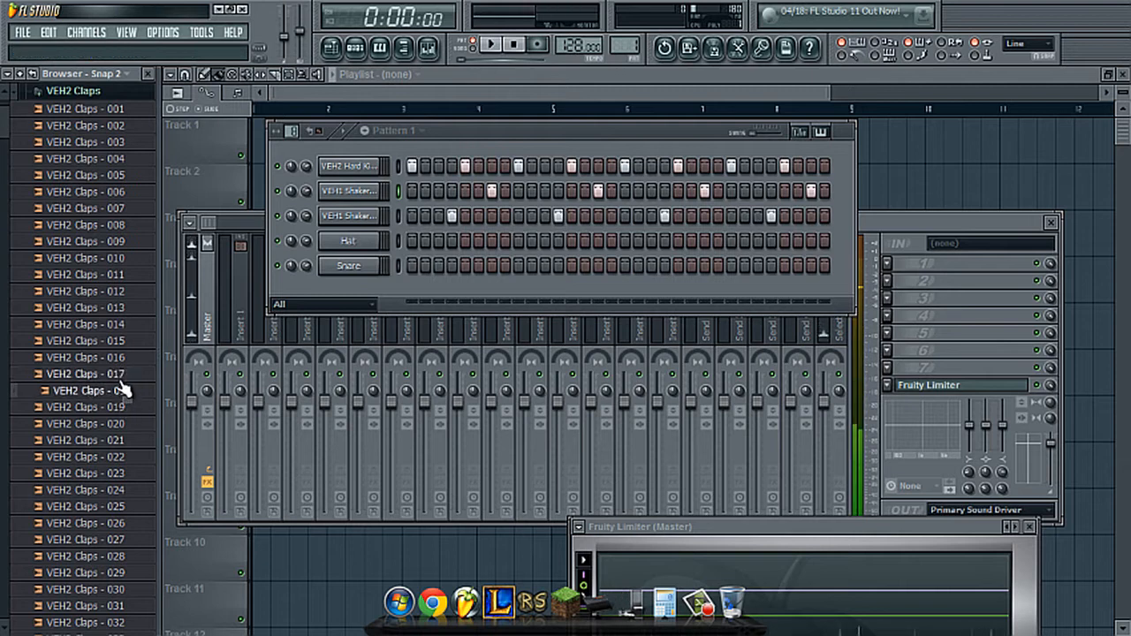
pyautogui.moveTo(119, 375); pyautogui.dragTo(341, 265)
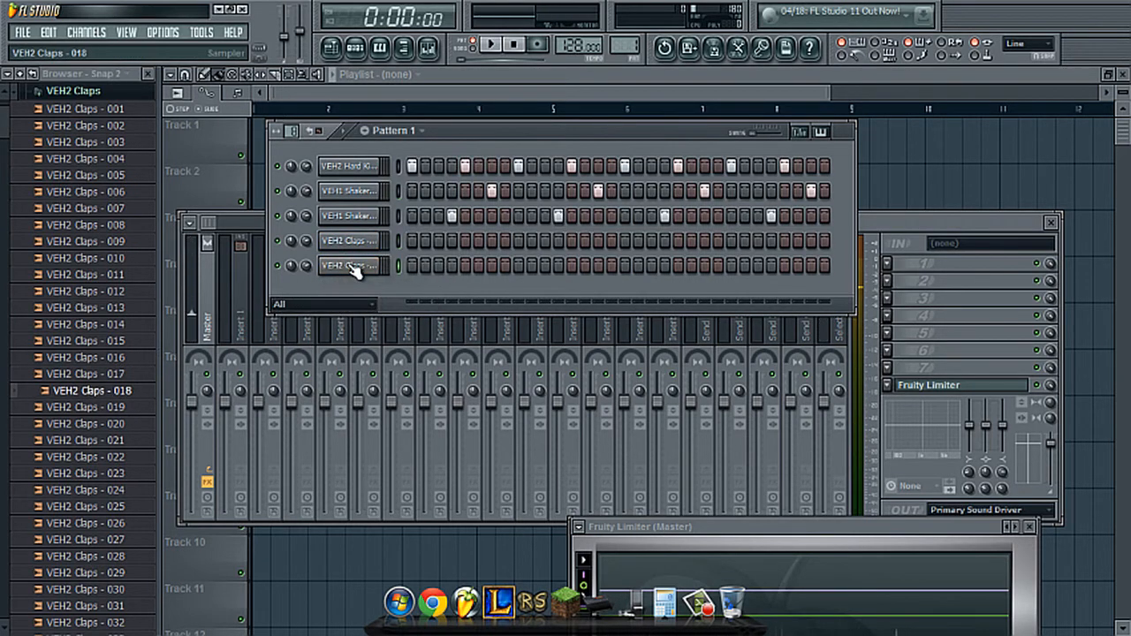
# - Place hits on steps 5, 13, 21 and 29 of both clap channels, play the pattern briefly and stop it
pyautogui.click(465, 240)
pyautogui.click(465, 265)
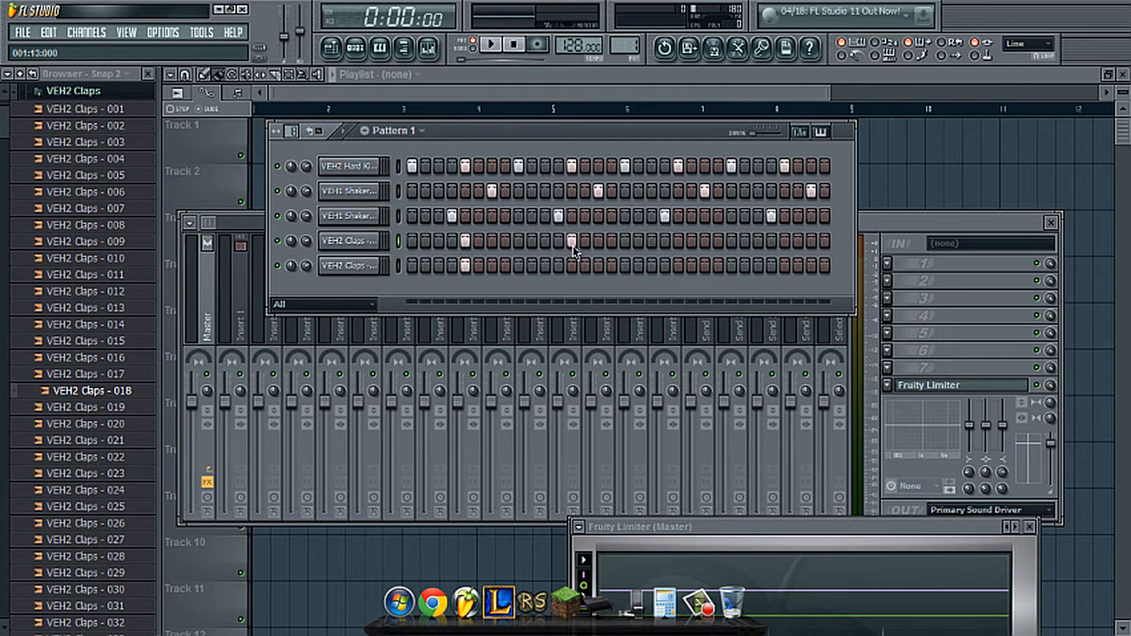
pyautogui.click(571, 265)
pyautogui.click(677, 241)
pyautogui.click(677, 265)
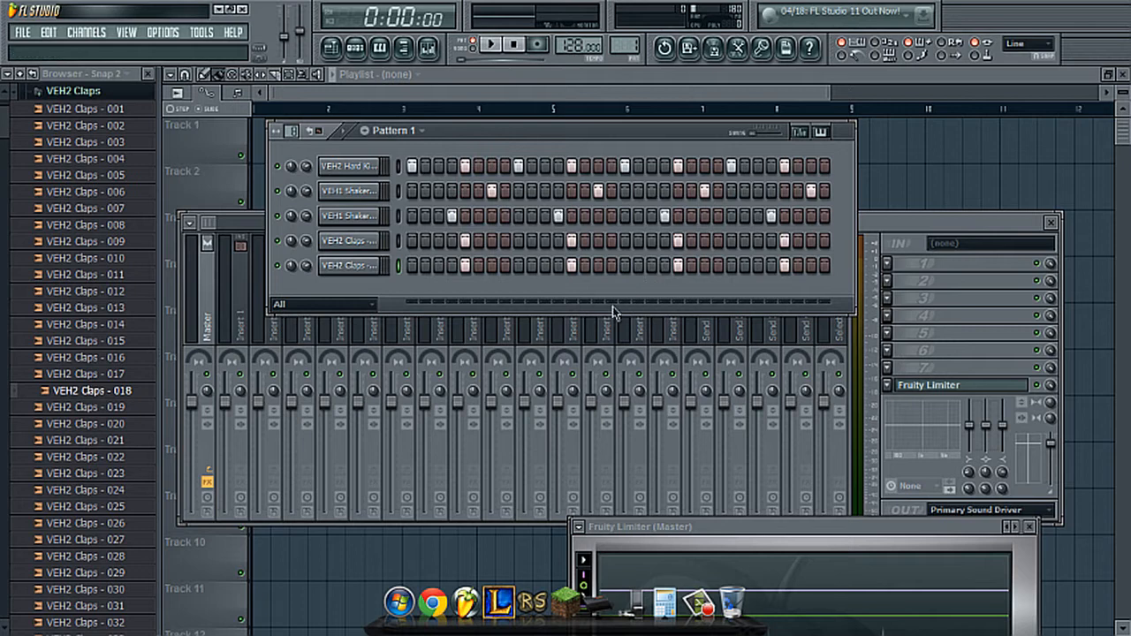
pyautogui.press('space')
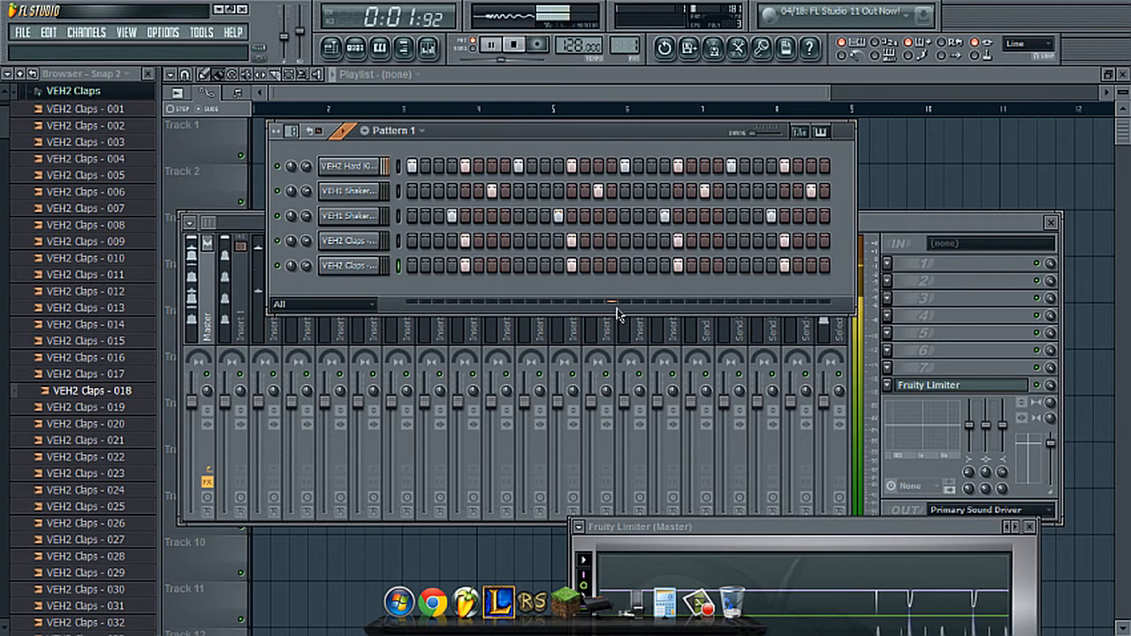
pyautogui.press('space')
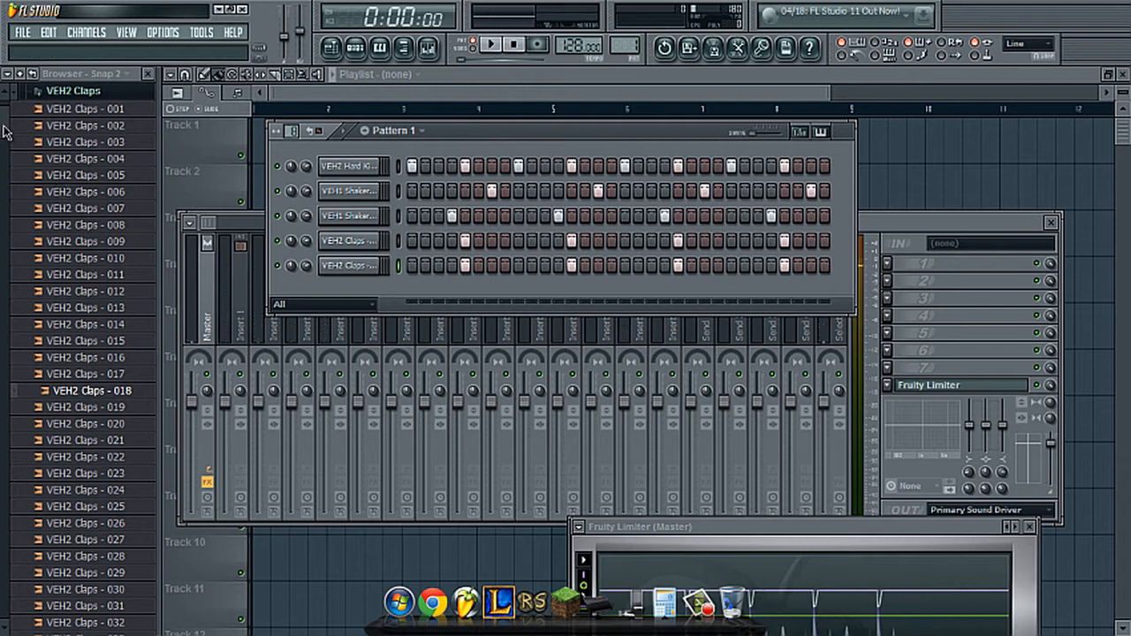
# - Close the VEH2 Claps folder and open VEH2 Closed Hihats inside VEH2 Cymbals
pyautogui.click(74, 91)
pyautogui.scroll(2, 89, 181)
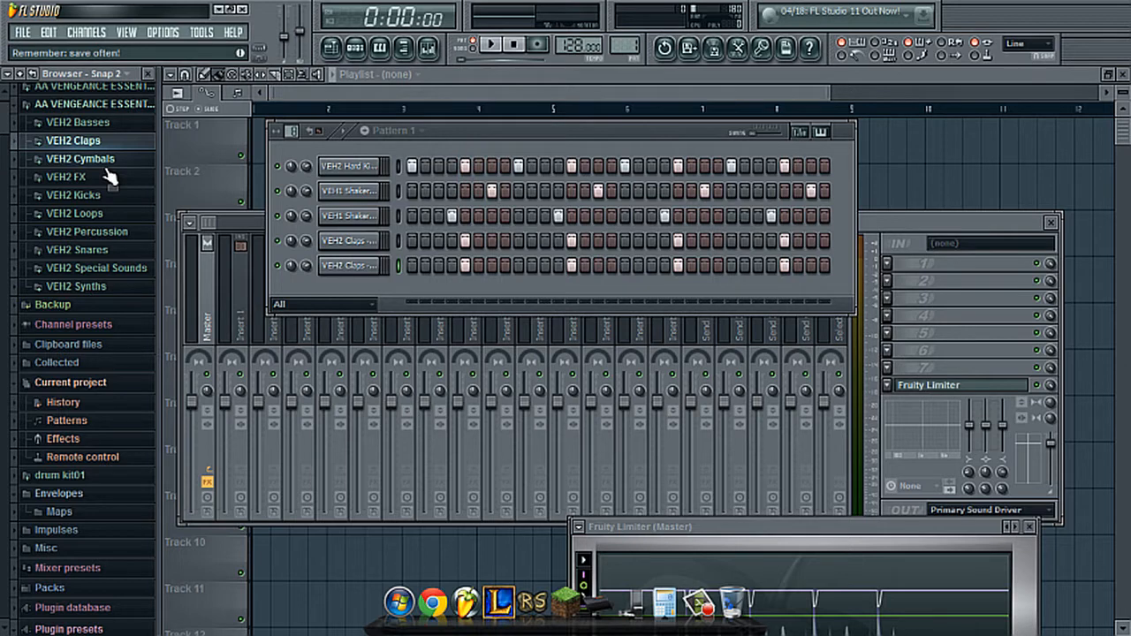
pyautogui.click(107, 163)
pyautogui.click(116, 180)
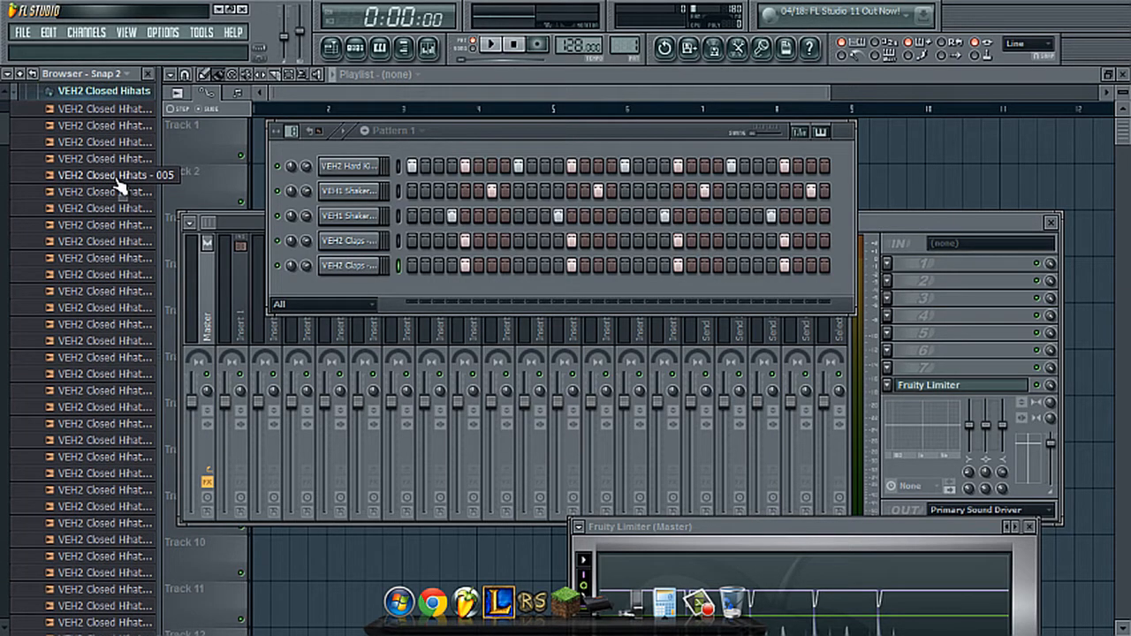
# - Audition the VEH2 Closed Hihats samples from 007 through 022
pyautogui.click(126, 205)
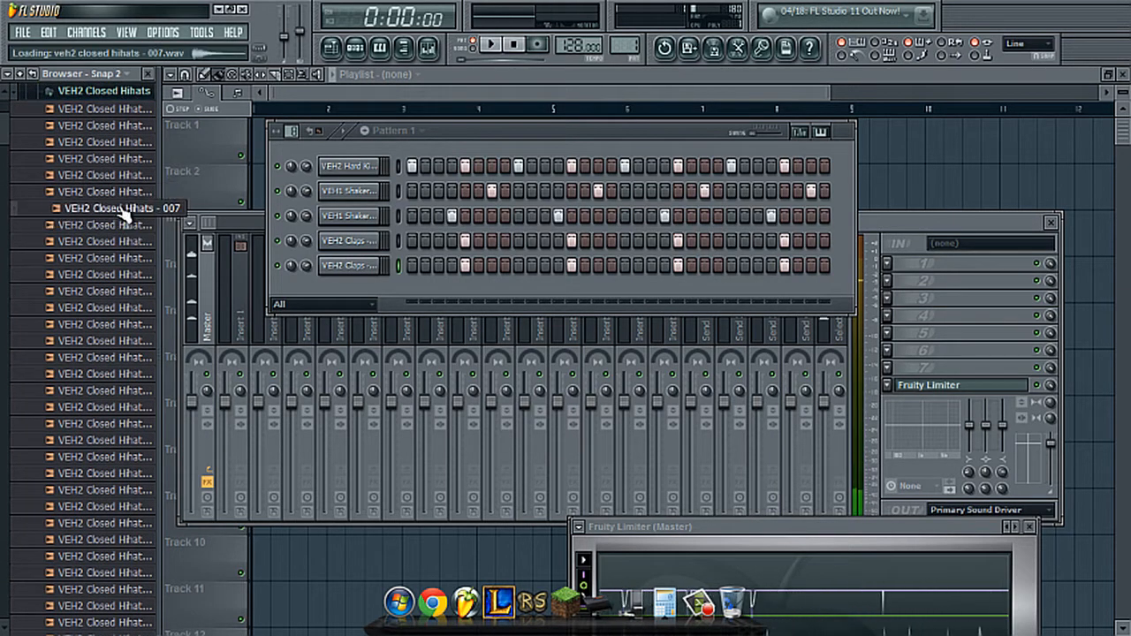
pyautogui.click(130, 243)
pyautogui.click(132, 260)
pyautogui.click(134, 277)
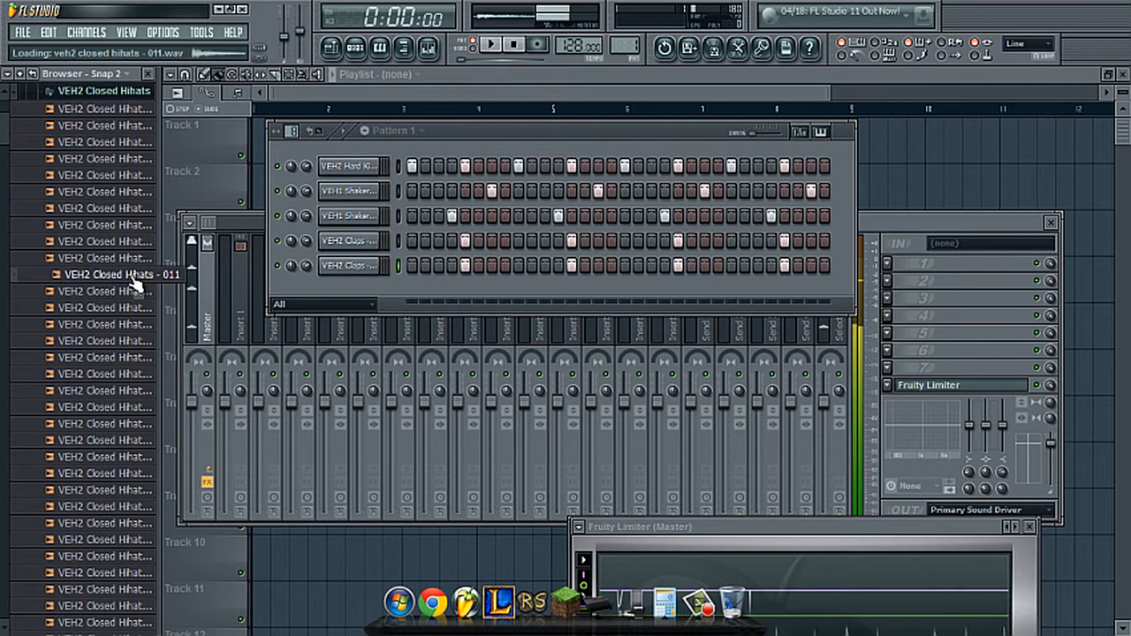
pyautogui.click(133, 291)
pyautogui.click(134, 307)
pyautogui.click(136, 323)
pyautogui.click(136, 340)
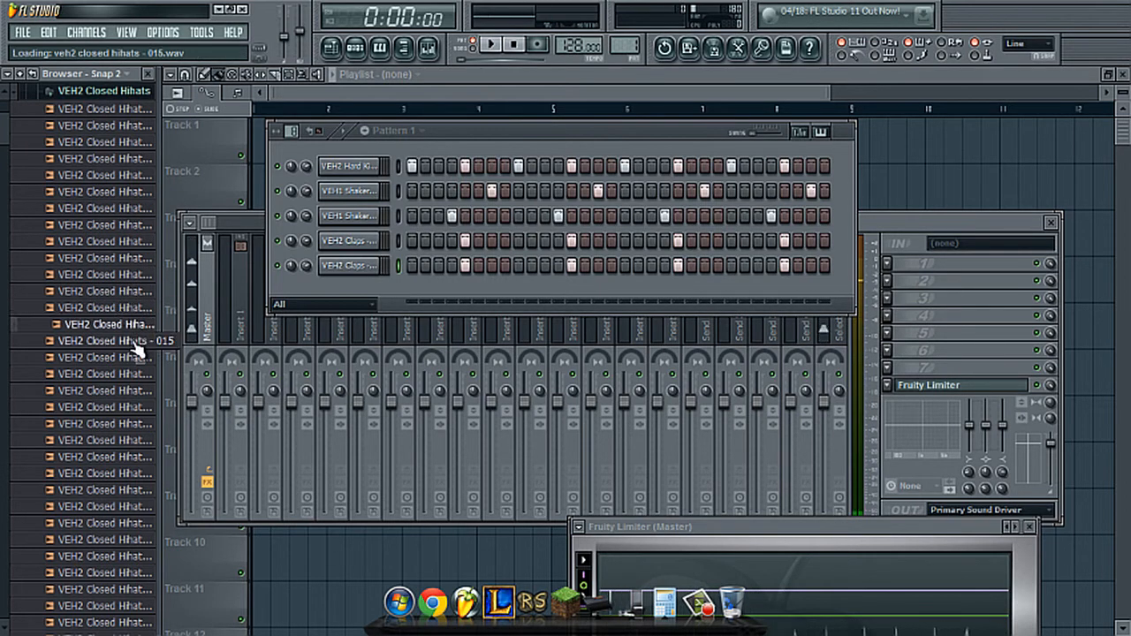
pyautogui.click(134, 357)
pyautogui.click(130, 374)
pyautogui.click(127, 390)
pyautogui.click(122, 408)
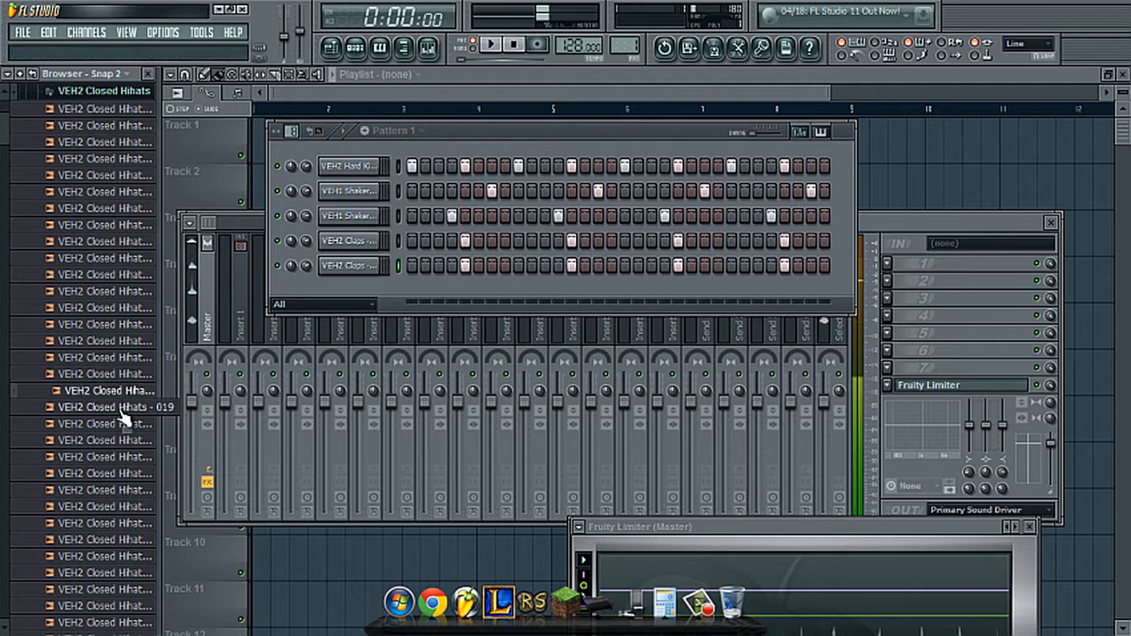
pyautogui.click(123, 407)
pyautogui.scroll(-3, 123, 407)
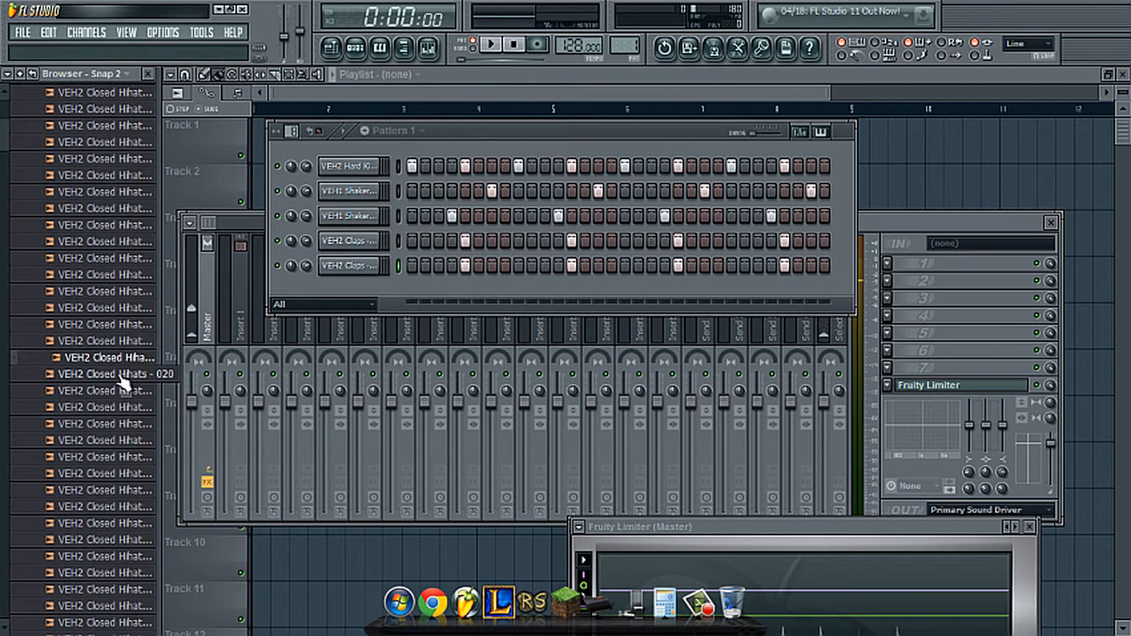
pyautogui.click(123, 380)
pyautogui.click(121, 397)
pyautogui.click(118, 412)
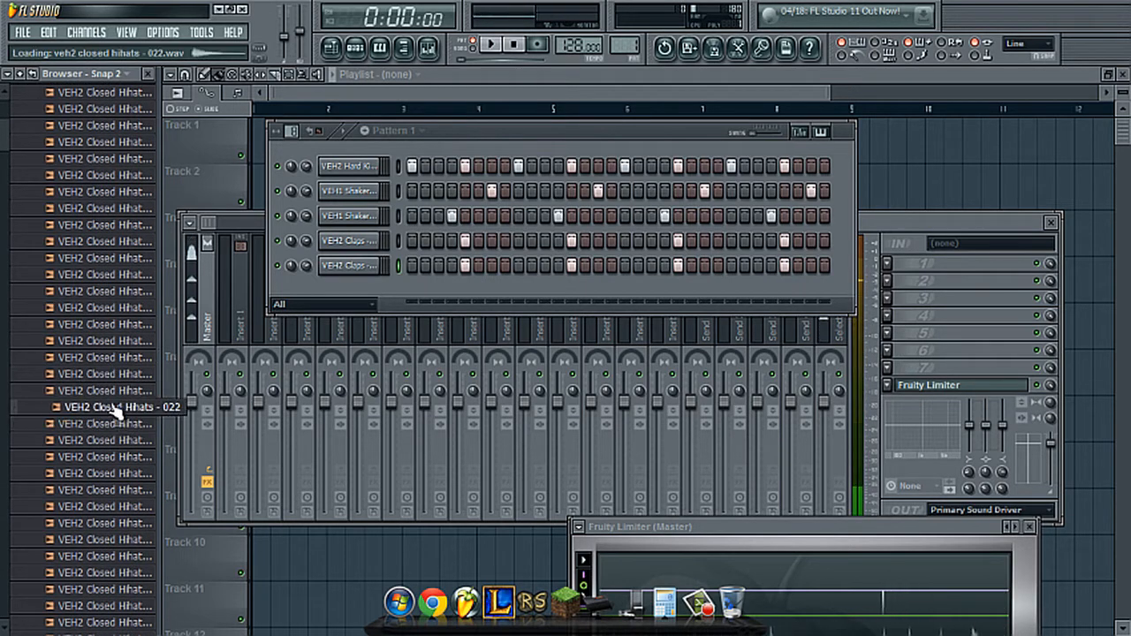
# - Add VEH2 Closed Hihats - 022 as a new channel below the claps and fill every second step
pyautogui.moveTo(118, 412); pyautogui.dragTo(346, 288)
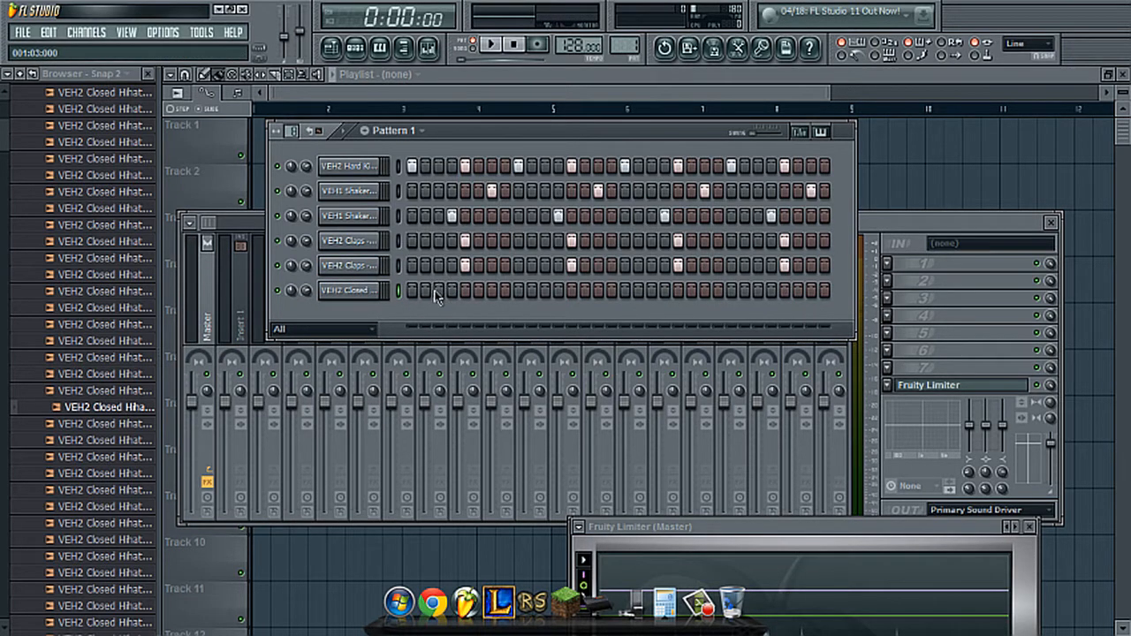
pyautogui.rightClick(376, 291)
pyautogui.click(439, 424)
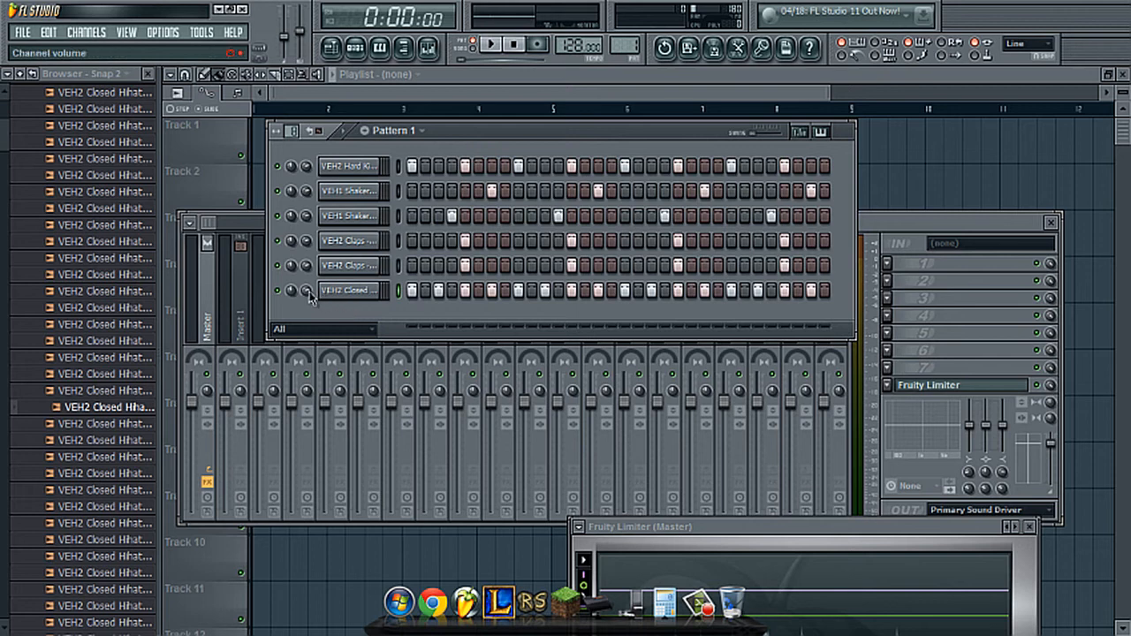
# - Lower the closed hi-hat channel's volume slightly, then play the pattern briefly and stop it
pyautogui.moveTo(307, 290)
pyautogui.mouseDown()
pyautogui.moveTo(309, 327)
pyautogui.moveTo(303, 283)
pyautogui.moveTo(311, 298)
pyautogui.mouseUp()
pyautogui.press('space')
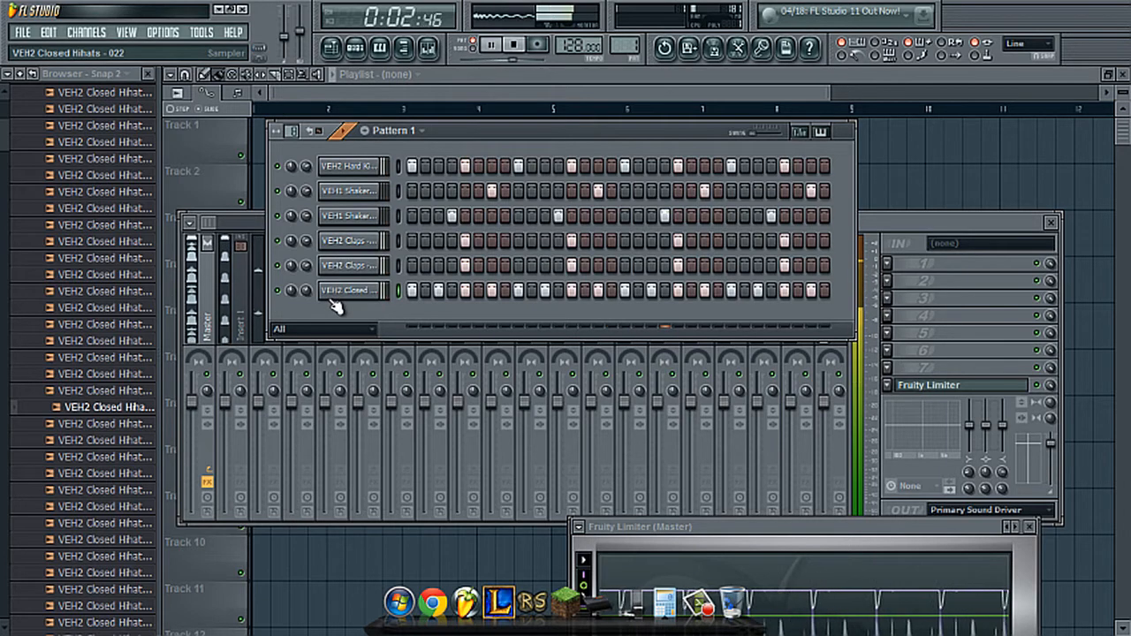
pyautogui.press('space')
# - Close the VEH2 Closed Hihats folder and open VEH2 Ride inside VEH2 Cymbals
pyautogui.scroll(5, 3, 111)
pyautogui.scroll(2, 53, 150)
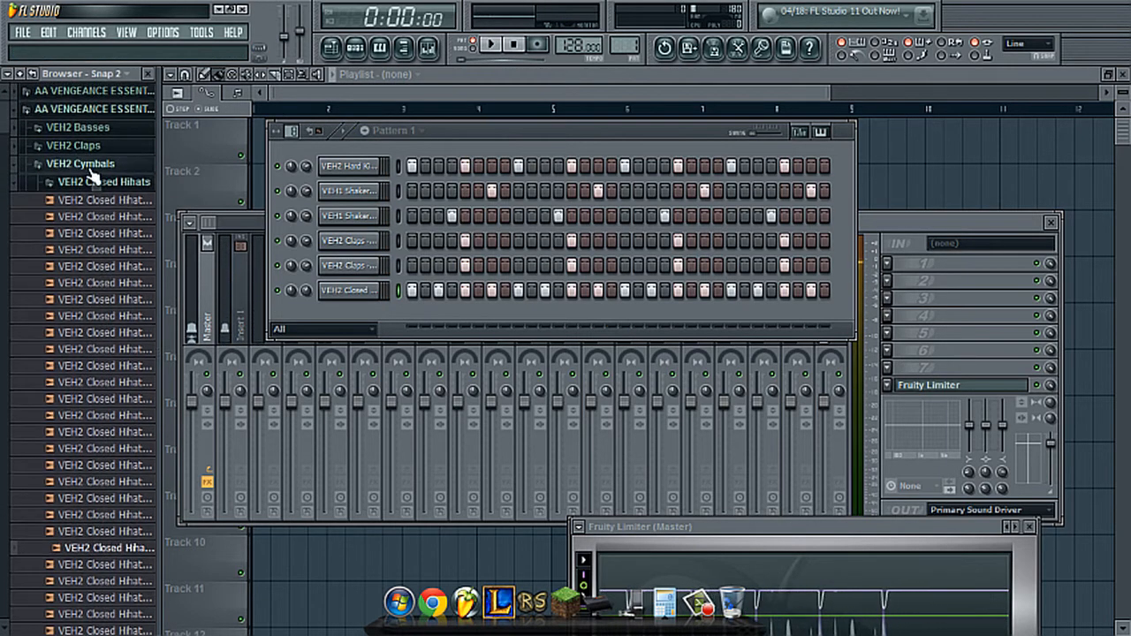
pyautogui.click(89, 181)
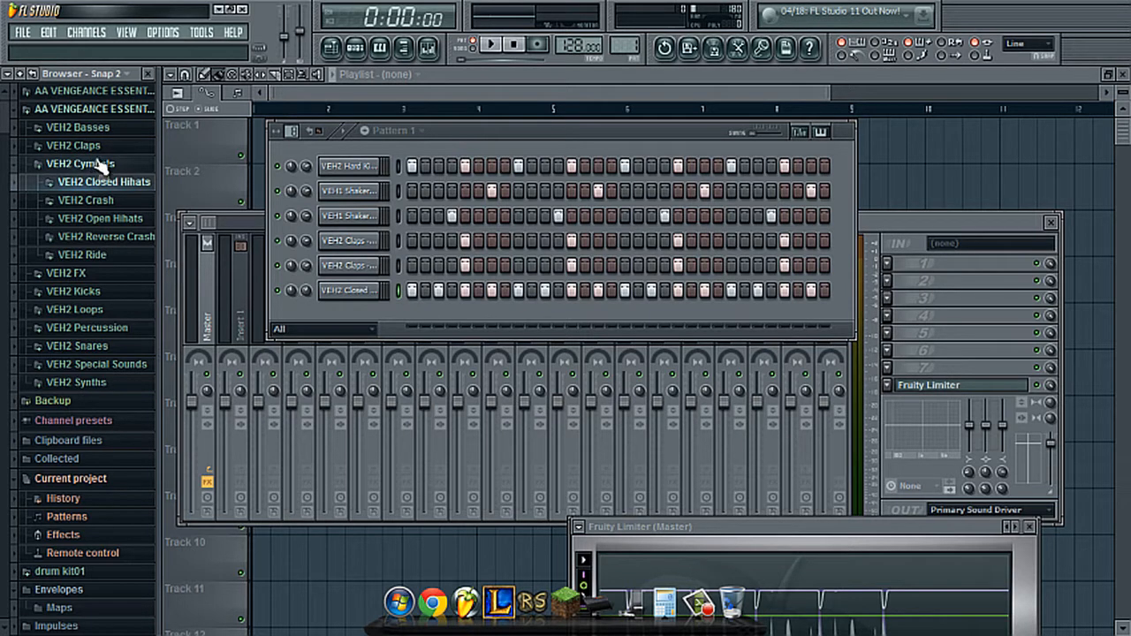
pyautogui.click(137, 111)
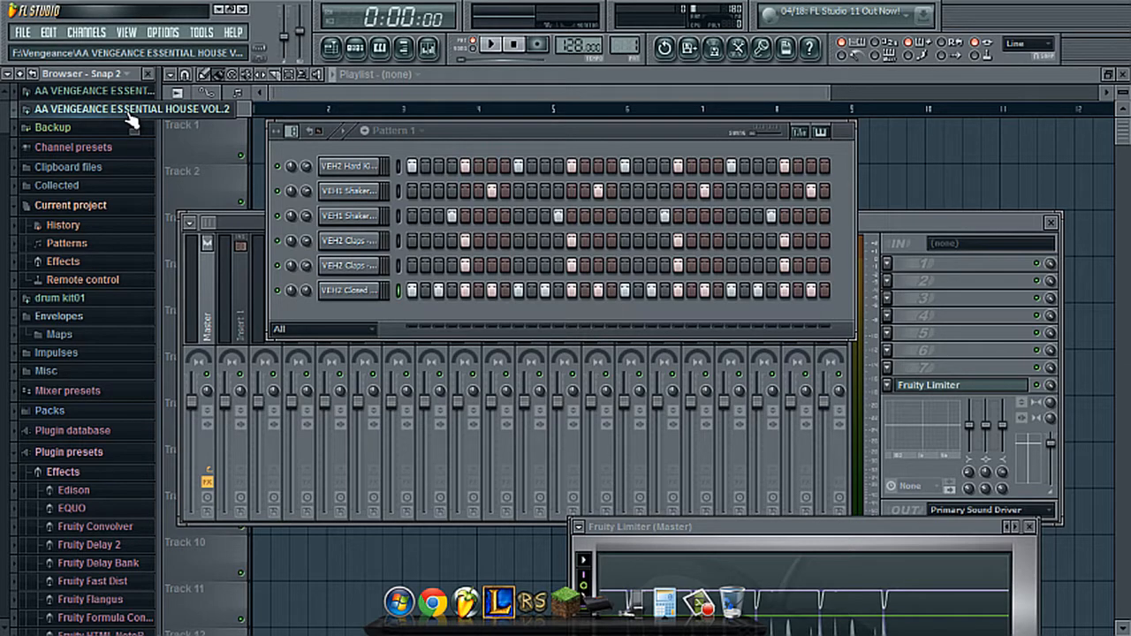
pyautogui.click(127, 110)
pyautogui.click(60, 163)
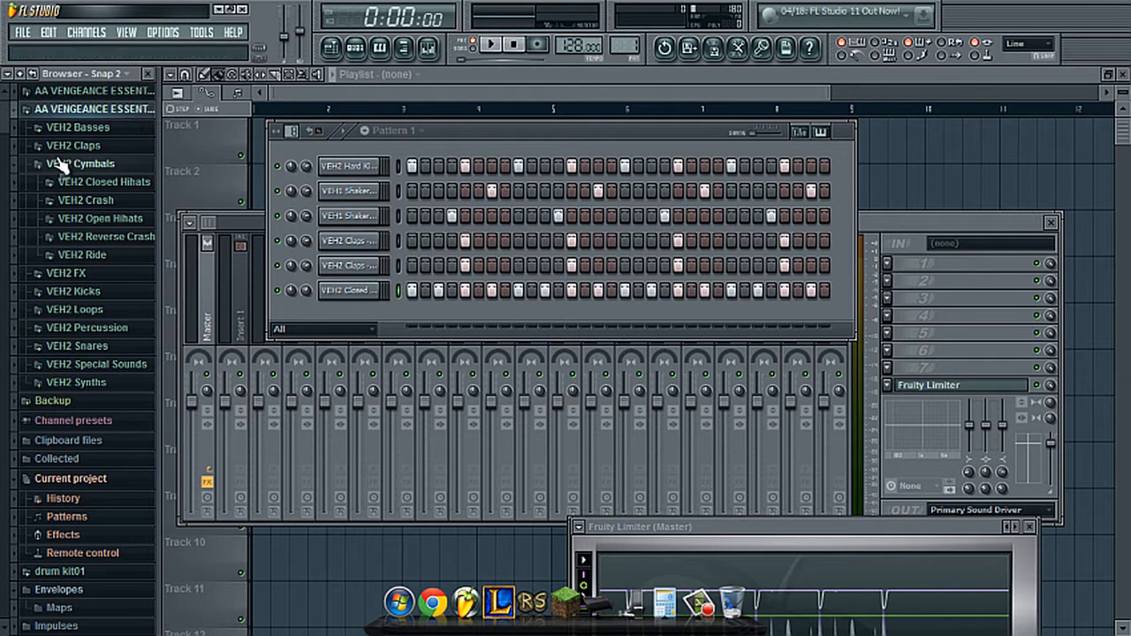
pyautogui.click(84, 254)
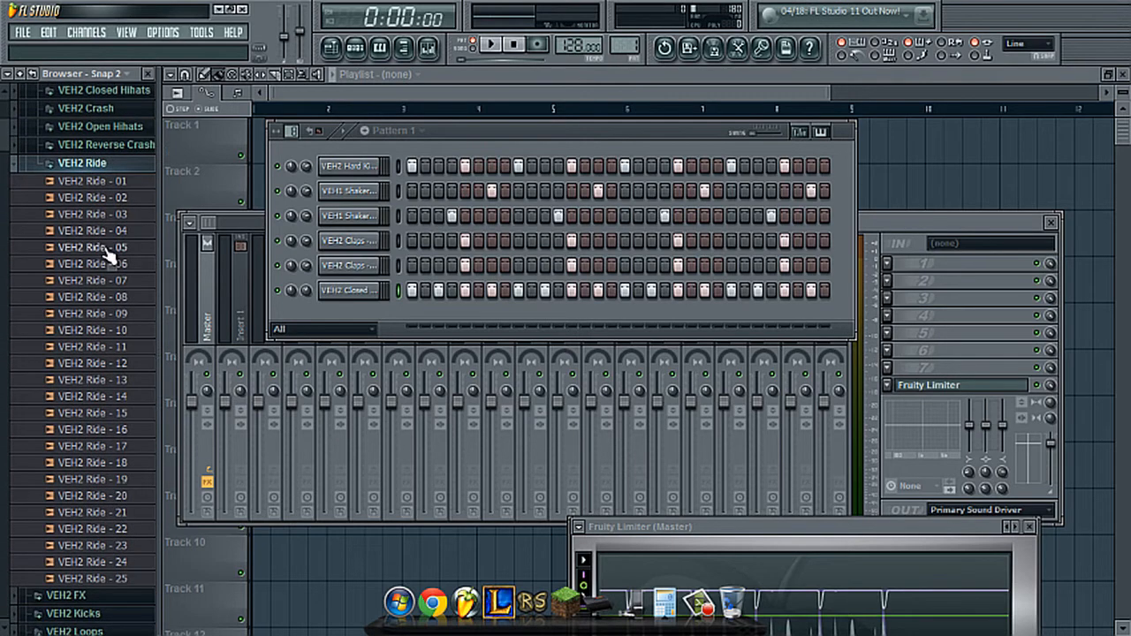
# - Audition the VEH2 Ride samples between 02 and 06
pyautogui.click(106, 249)
pyautogui.click(114, 265)
pyautogui.click(121, 231)
pyautogui.click(121, 217)
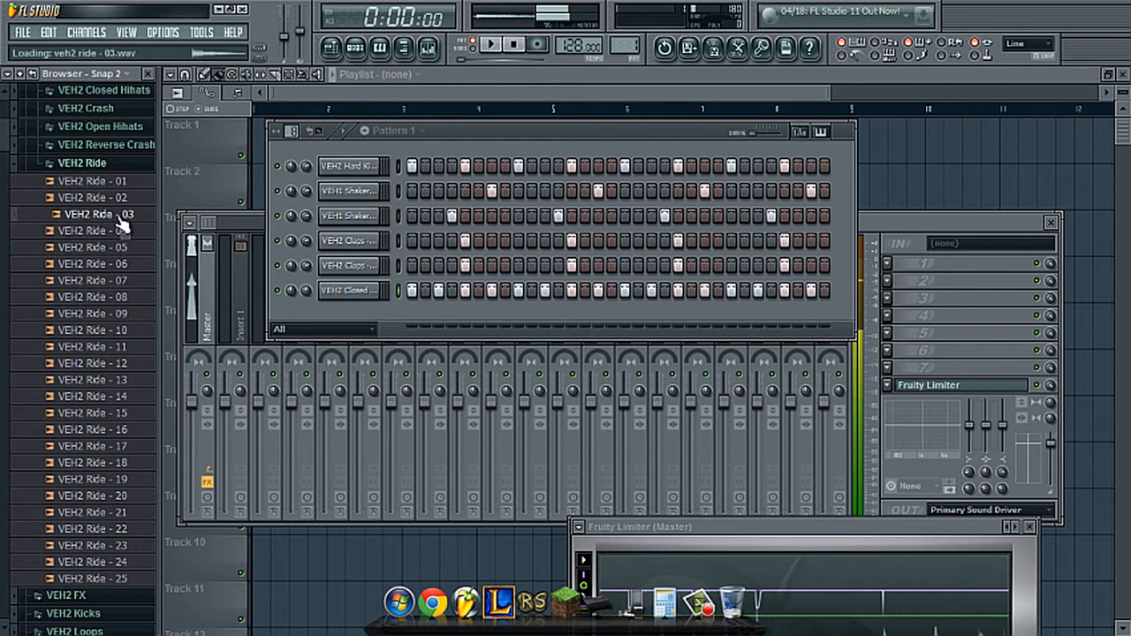
pyautogui.click(128, 199)
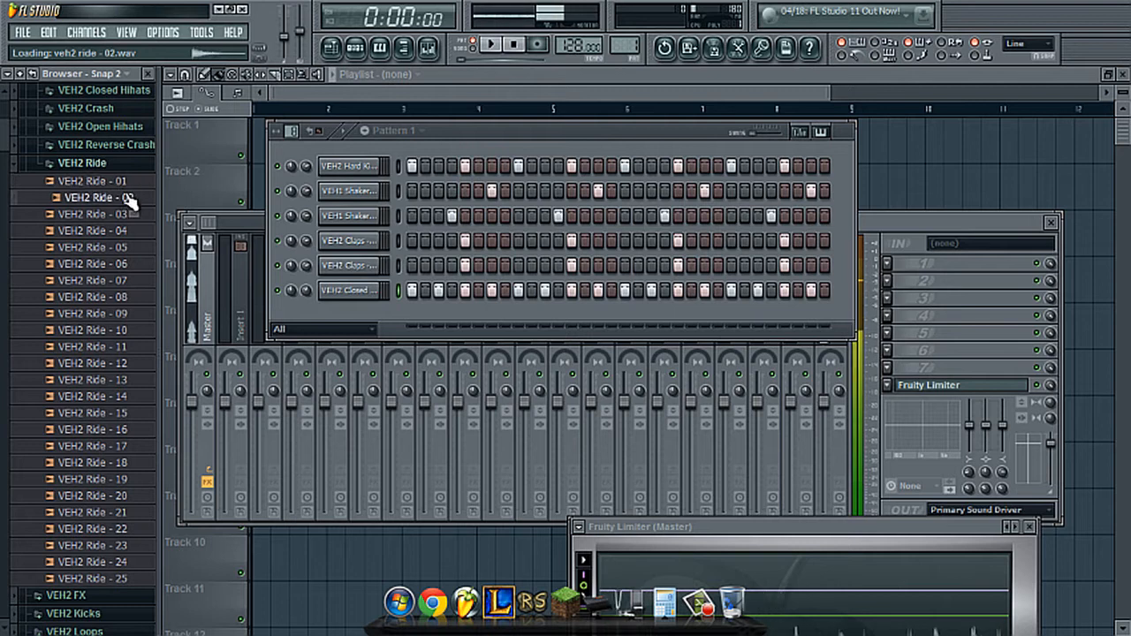
# - Insert VEH2 Ride - 02 as a channel below the kick, fill every fourth step, and lower its volume to 38% while starting playback
pyautogui.moveTo(128, 199); pyautogui.dragTo(360, 198)
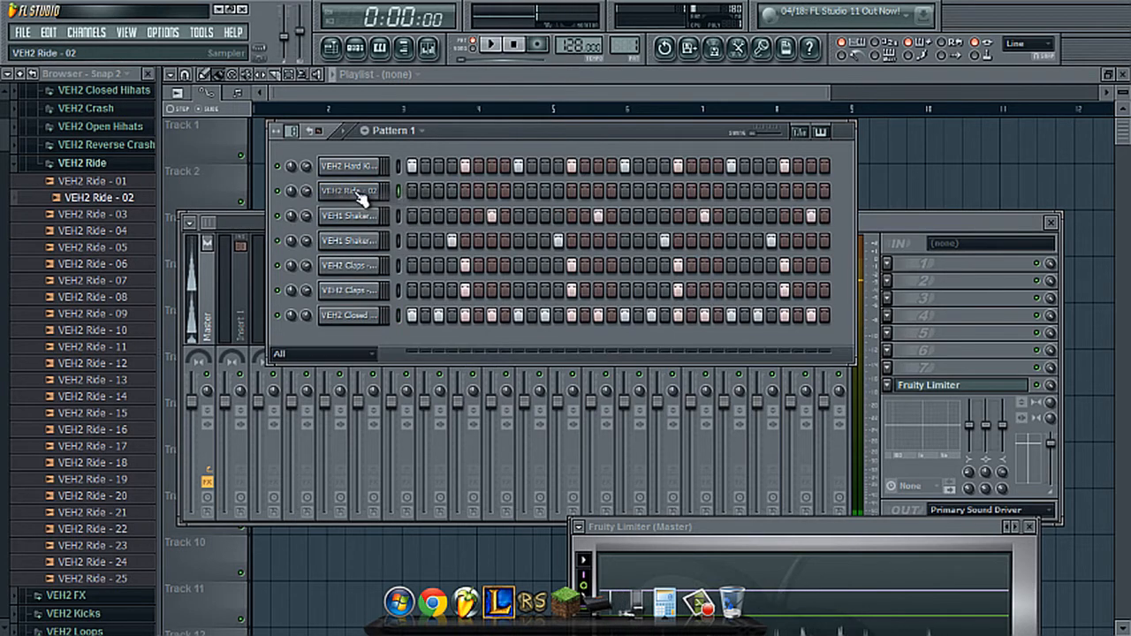
pyautogui.rightClick(360, 198)
pyautogui.click(407, 321)
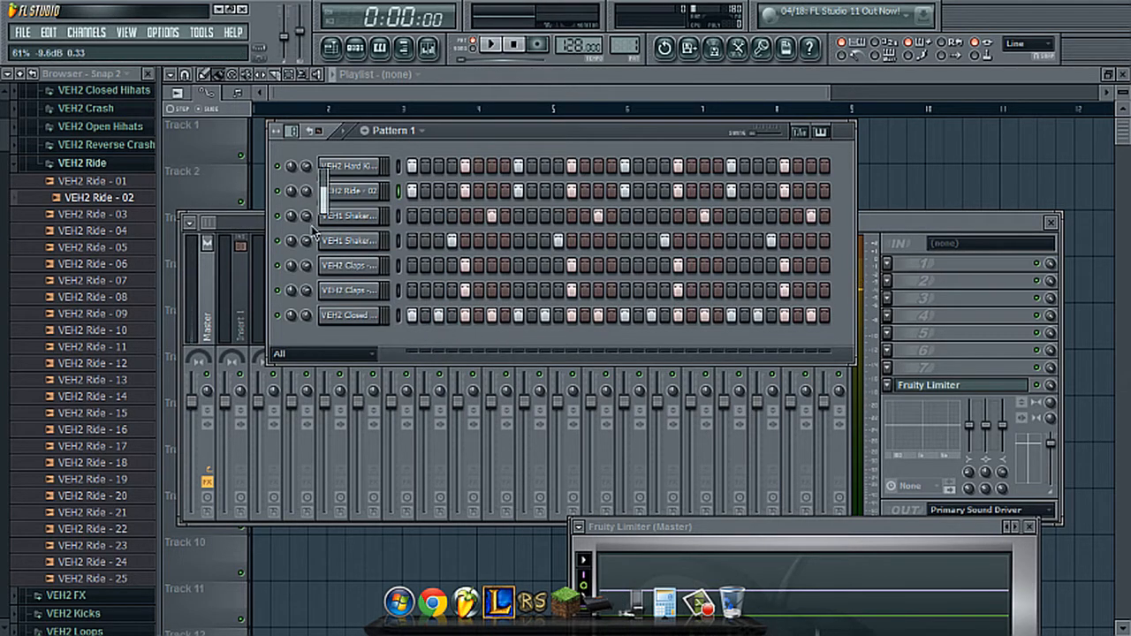
pyautogui.press('space')
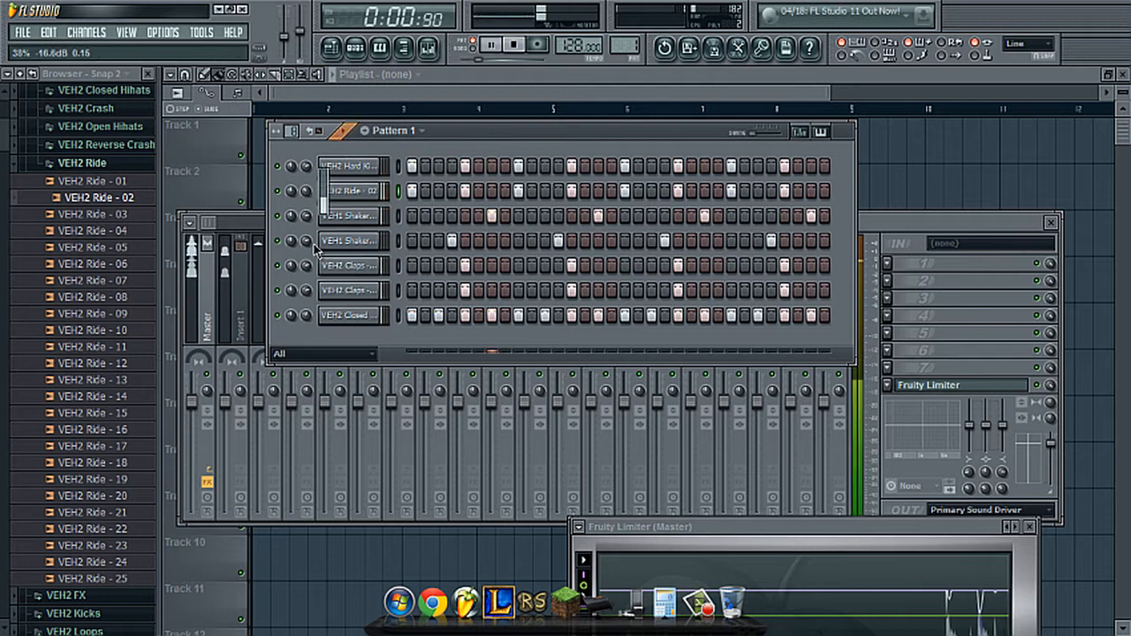
# - Clear the steps of the VEH2 Ride - 02 channel, stop playback, and delete the channel
pyautogui.rightClick(355, 190)
pyautogui.click(491, 286)
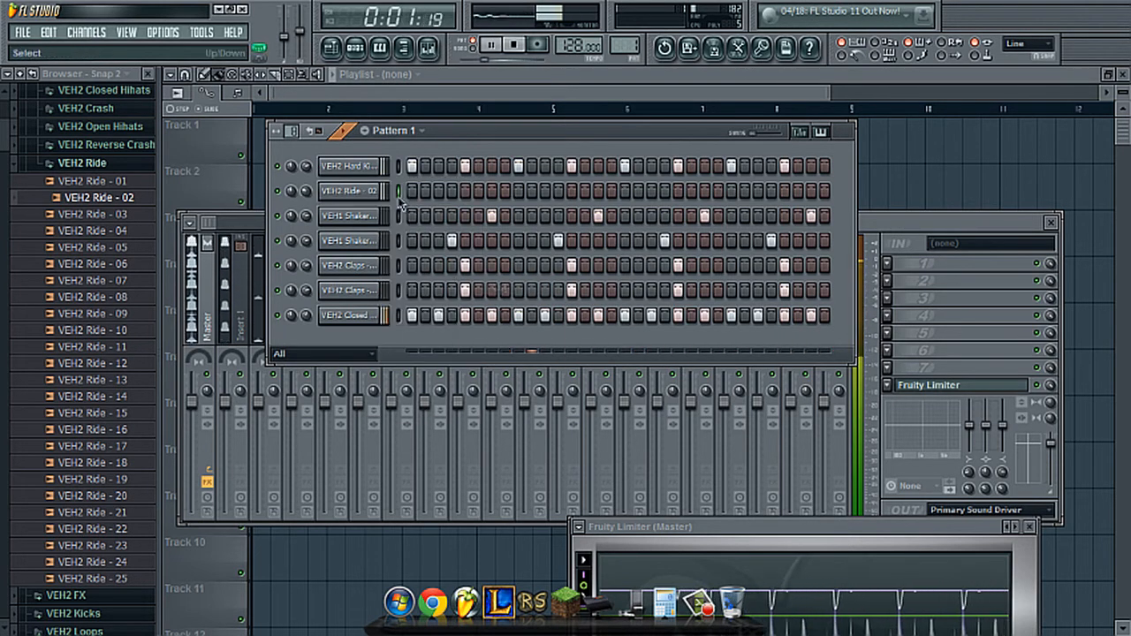
pyautogui.press('space')
pyautogui.rightClick(380, 190)
pyautogui.click(415, 407)
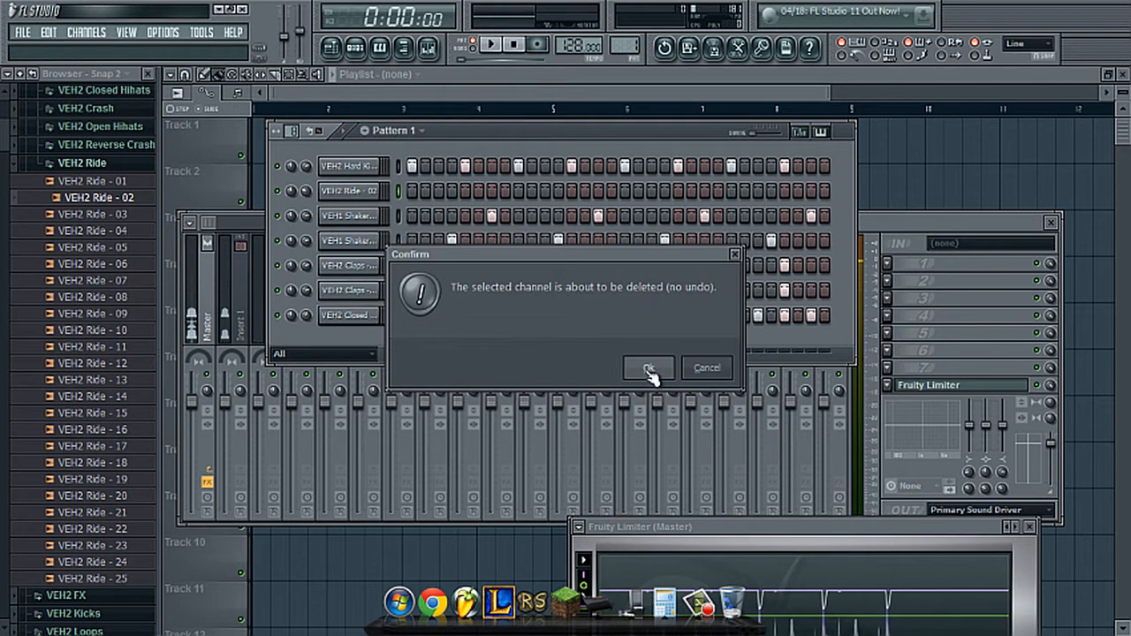
pyautogui.click(650, 369)
# - Reposition the step sequencer window, bring the Mixer to the front, and move it lower to uncover the upper channels
pyautogui.moveTo(535, 131); pyautogui.dragTo(584, 157)
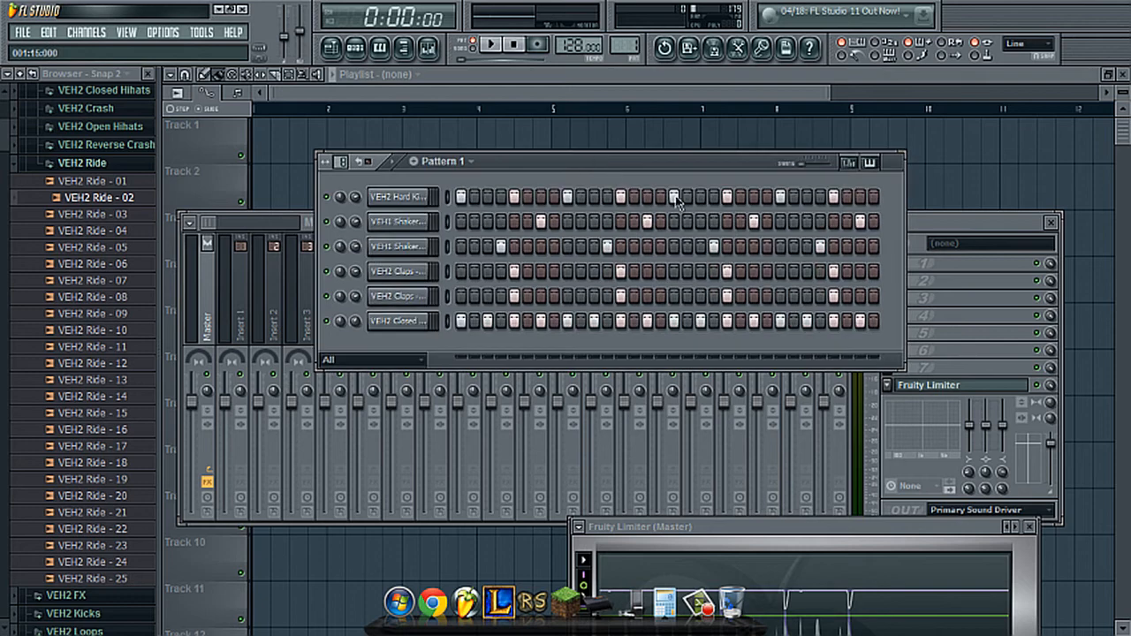
pyautogui.click(949, 229)
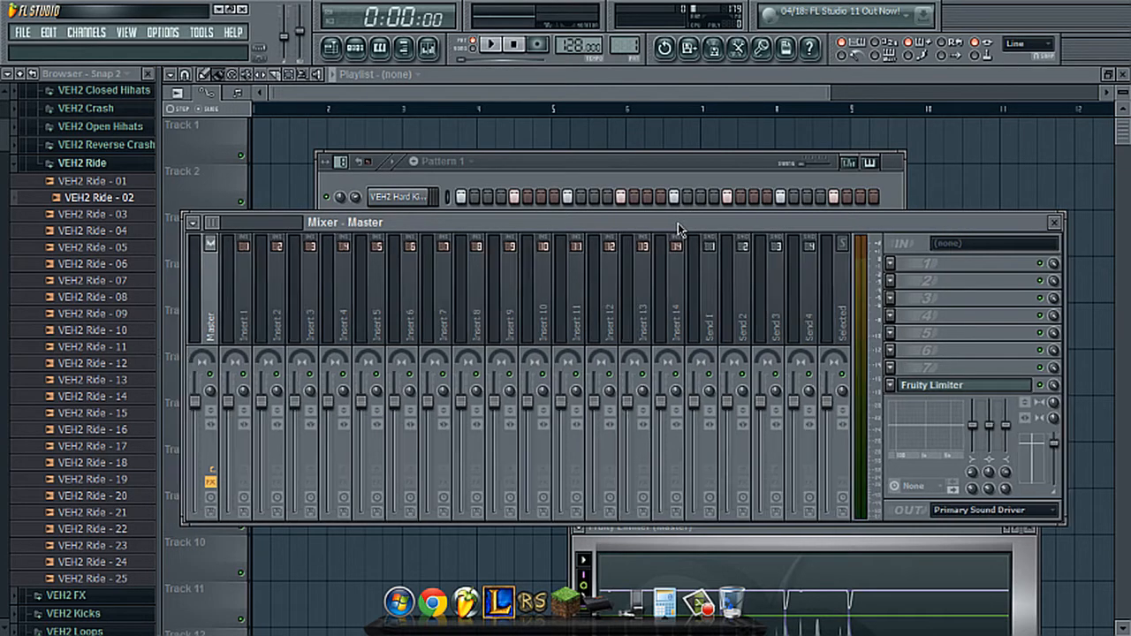
pyautogui.moveTo(676, 230); pyautogui.dragTo(698, 293)
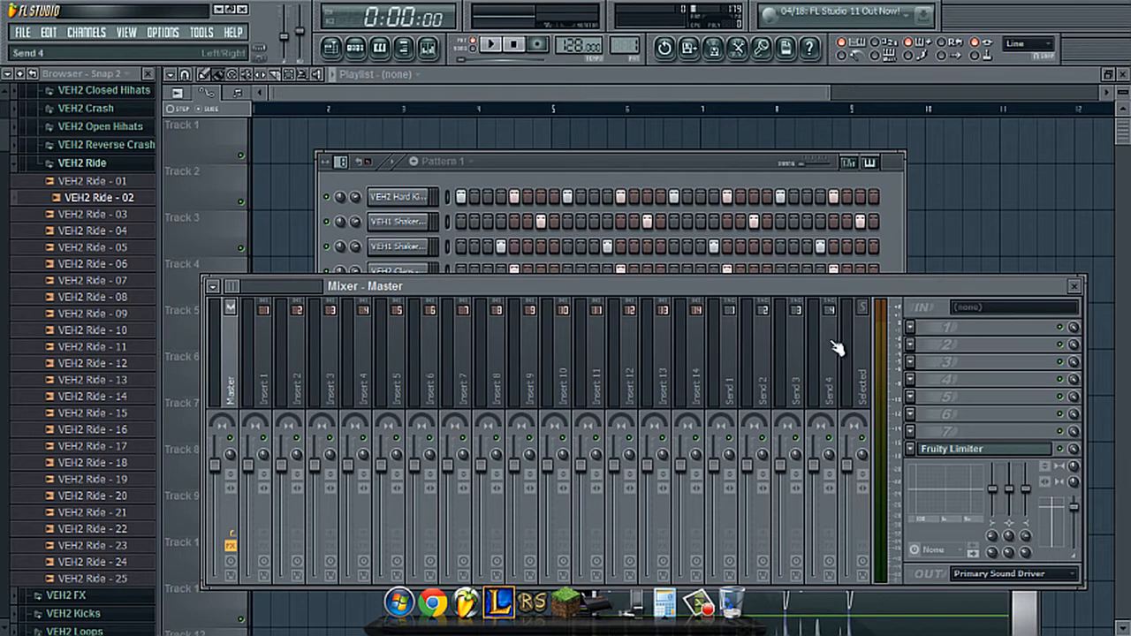
# - Load Maximus into the Master track's first effect slot, apply the Master aid 1 preset, and close the plugin window
pyautogui.click(910, 331)
pyautogui.click(1057, 218)
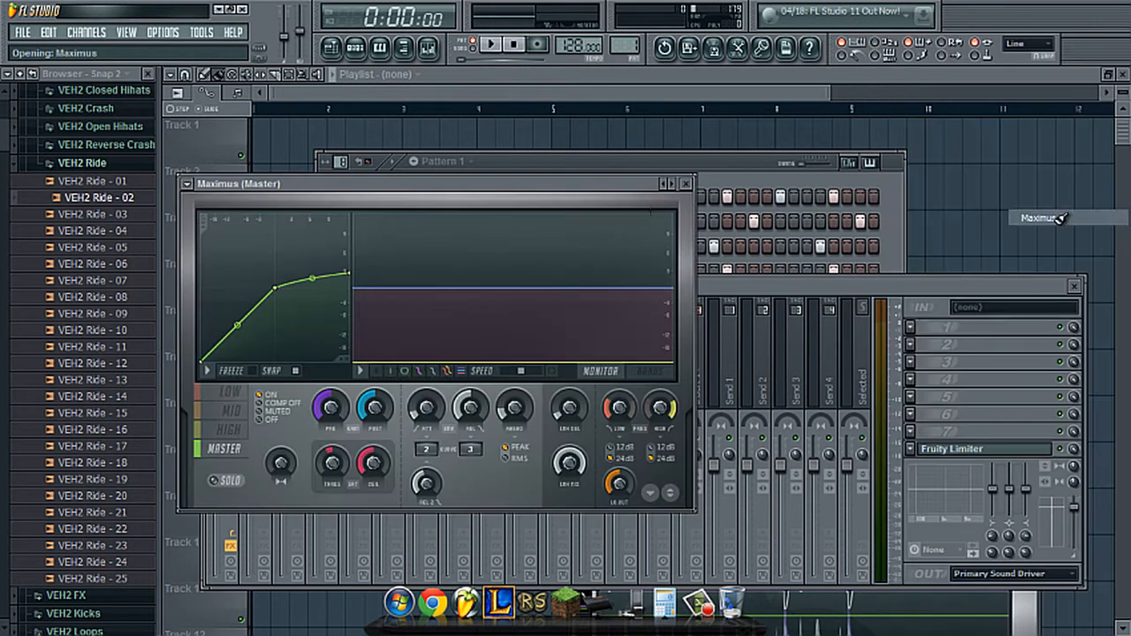
pyautogui.click(189, 185)
pyautogui.moveTo(202, 233)
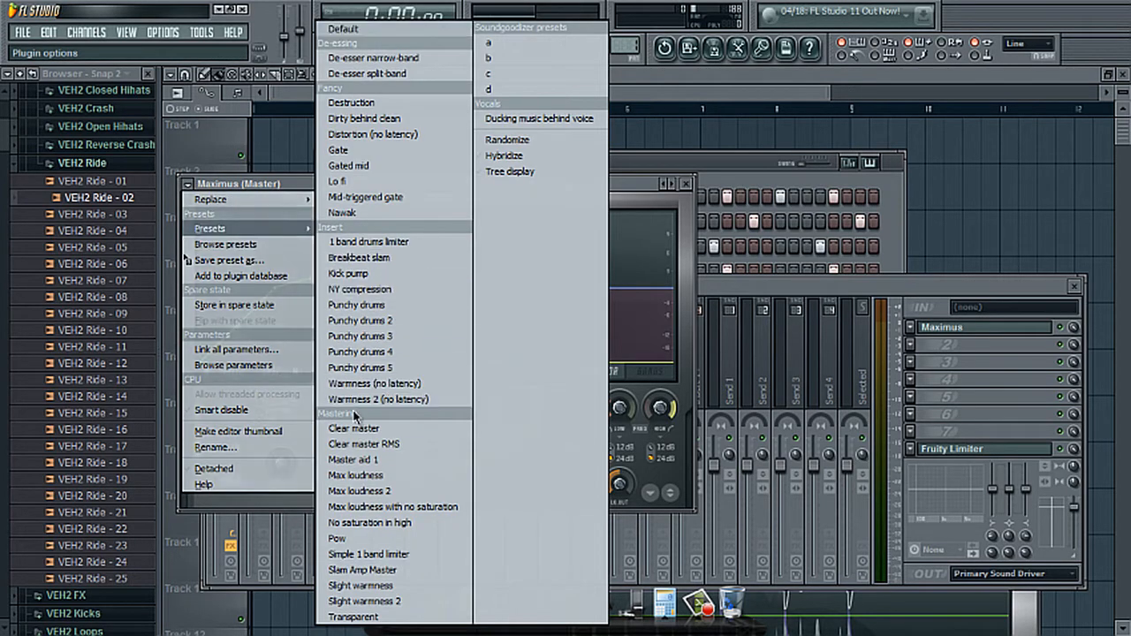
pyautogui.click(365, 457)
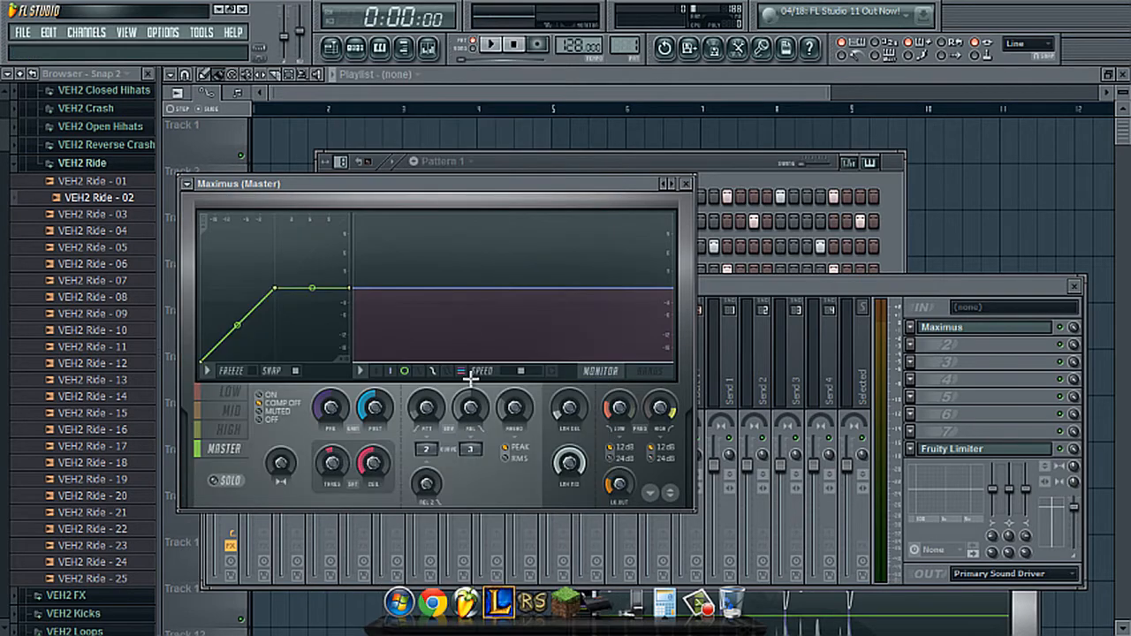
pyautogui.click(685, 184)
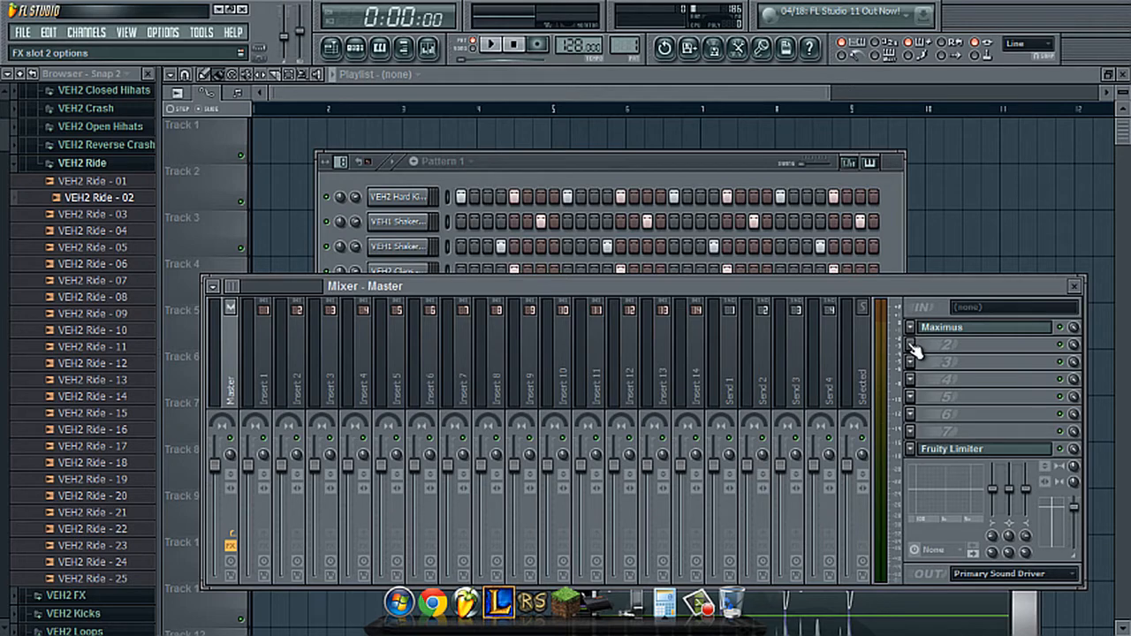
# - Load Fruity Free Filter into the Master track's second effect slot and set its frequency to 16000 Hz
pyautogui.click(912, 344)
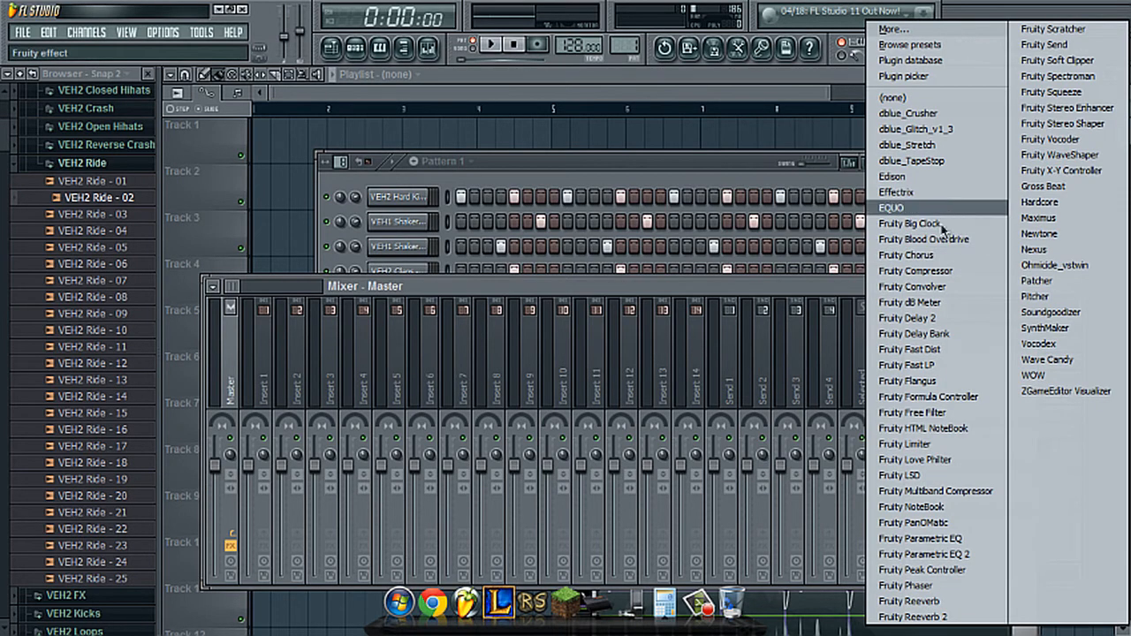
pyautogui.click(919, 413)
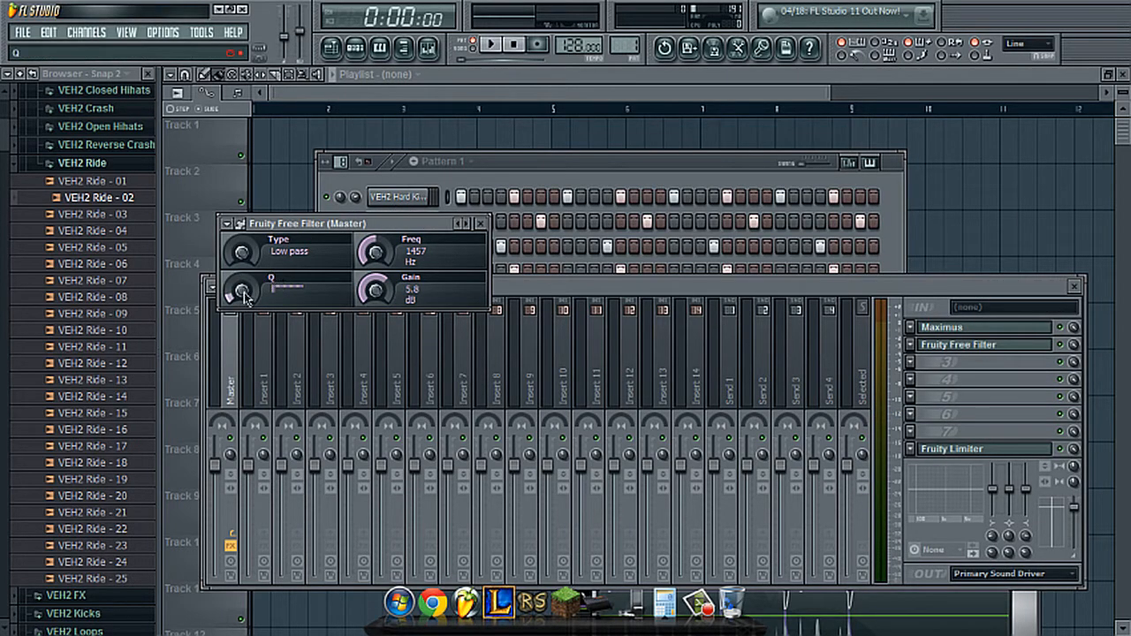
pyautogui.moveTo(373, 258); pyautogui.dragTo(375, 190)
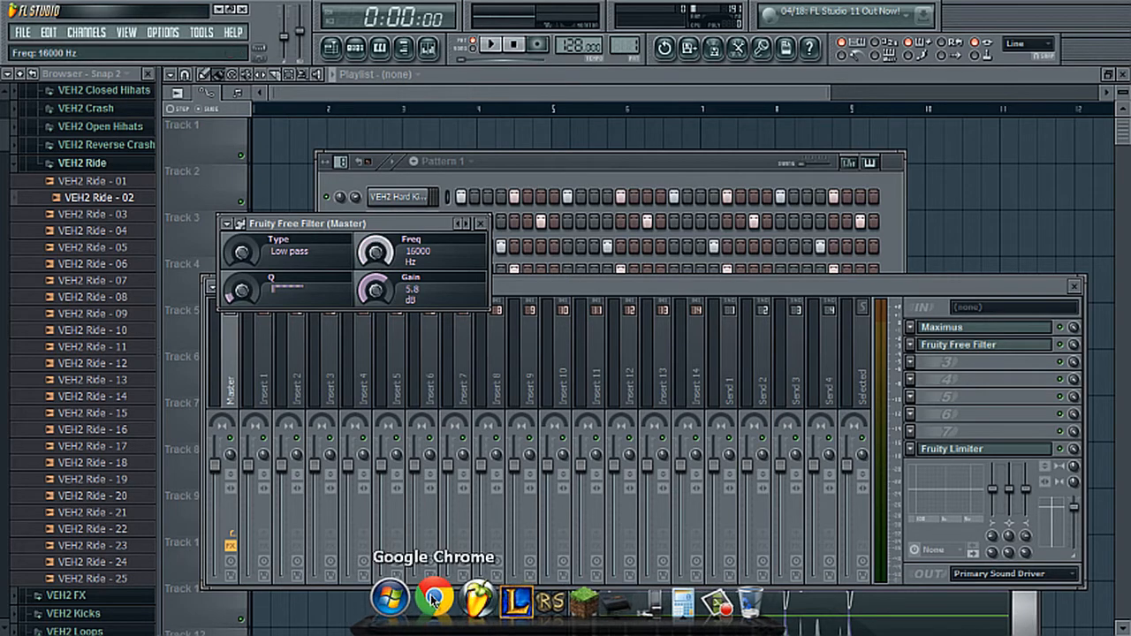
pyautogui.click(431, 599)
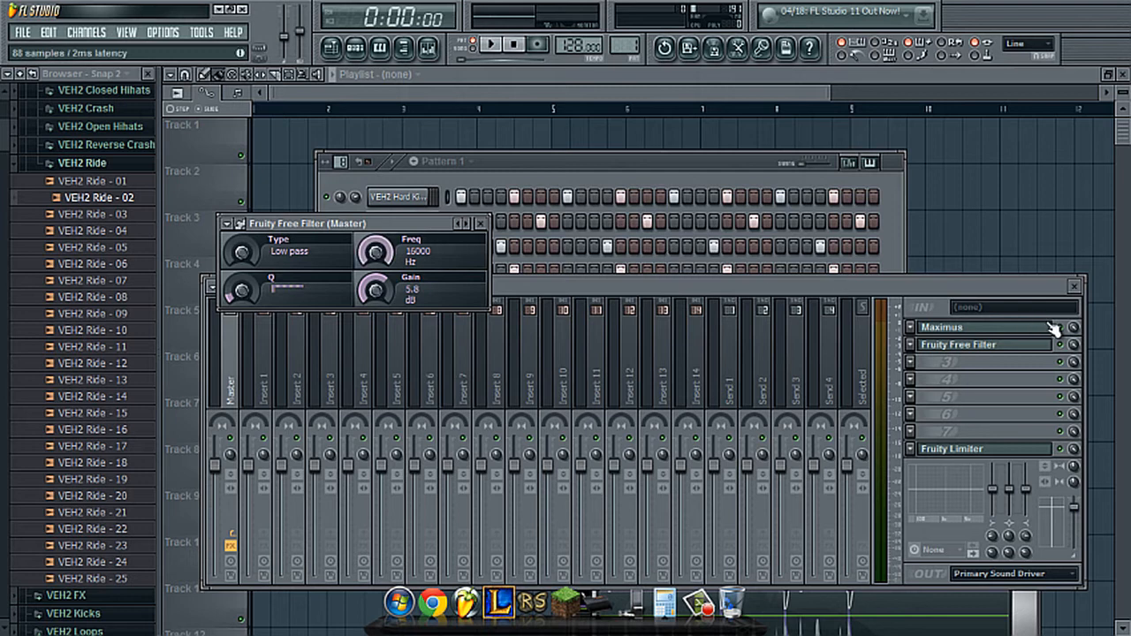
# - Bring the Mixer to the front, play the pattern briefly through the Master effects, and stop it
pyautogui.click(1069, 352)
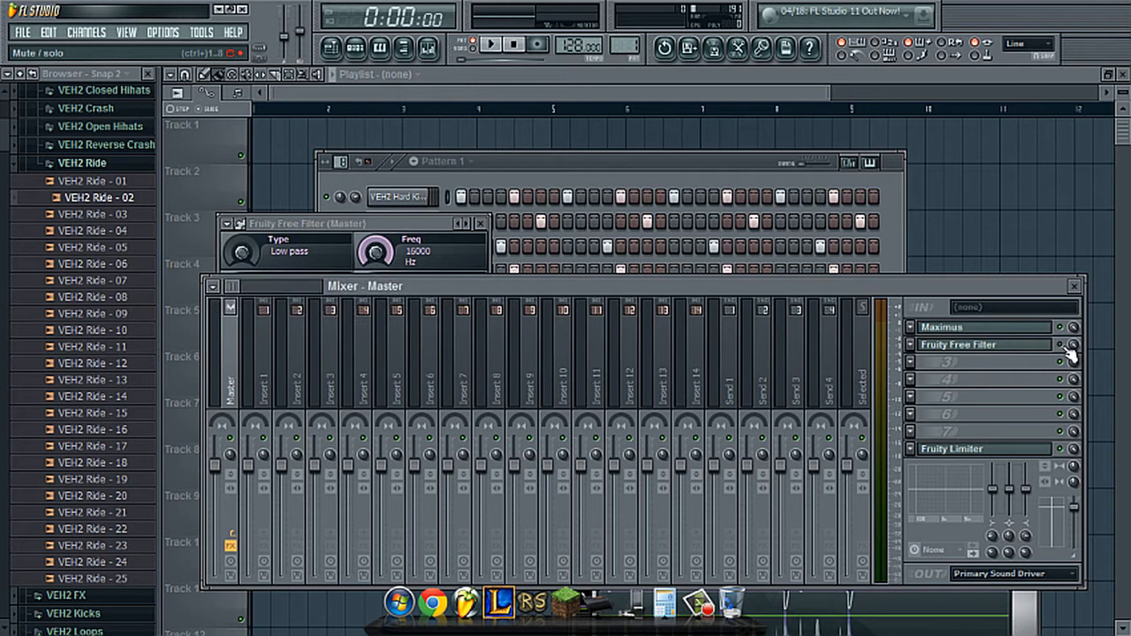
pyautogui.press('space')
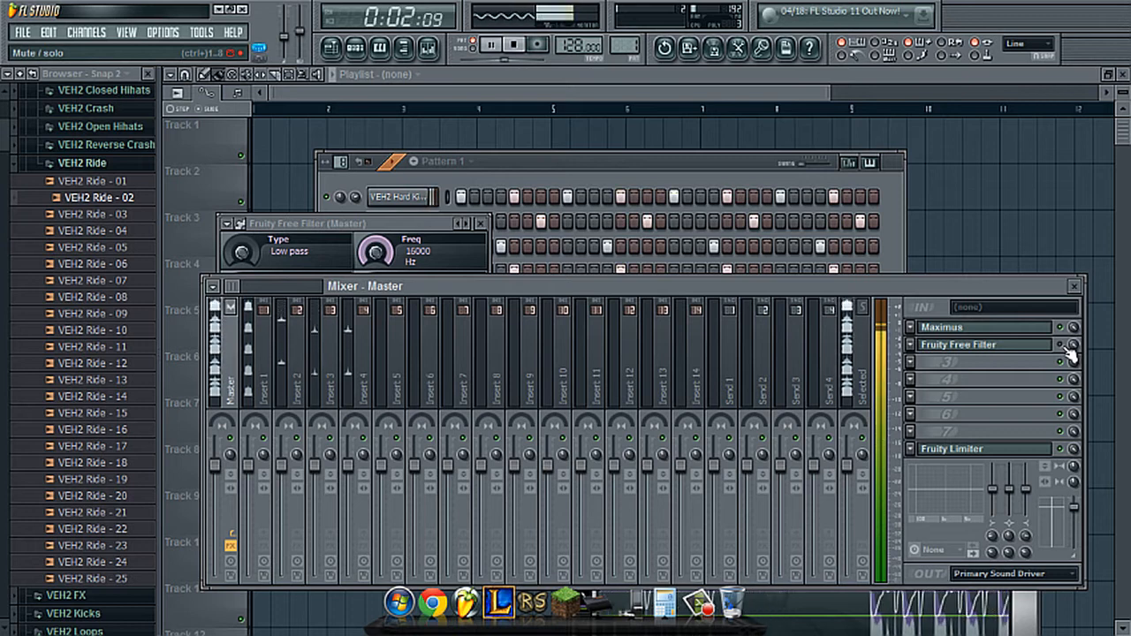
pyautogui.press('space')
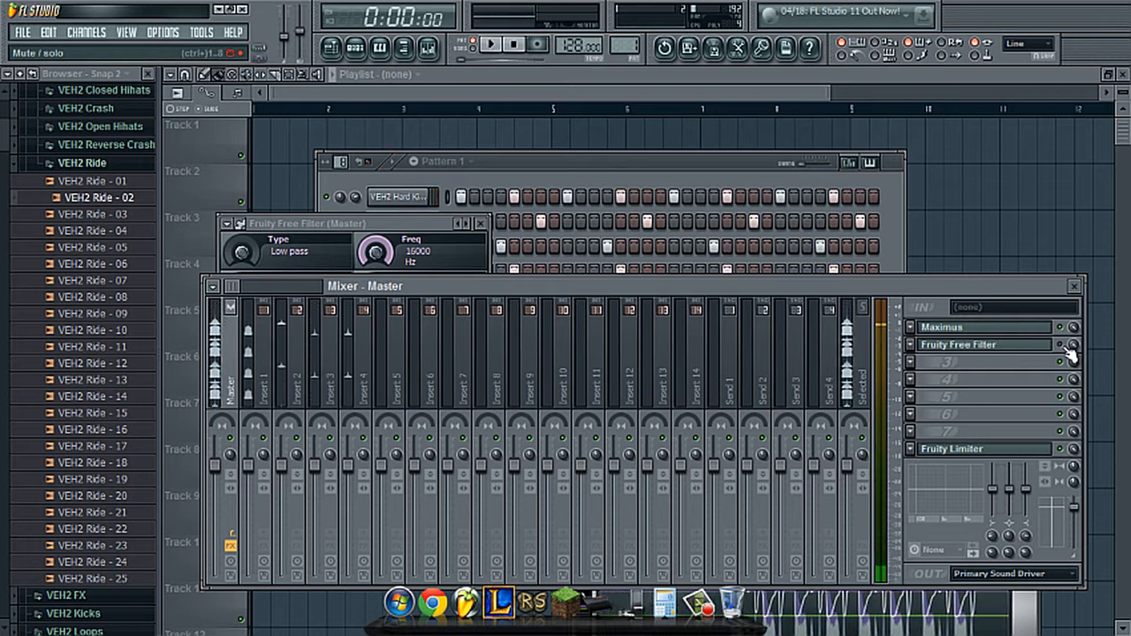
# - Play the pattern briefly through the Master effects, and insert a Nexus instrument channel above the closed hi-hat channel in the step sequencer
pyautogui.press('space')
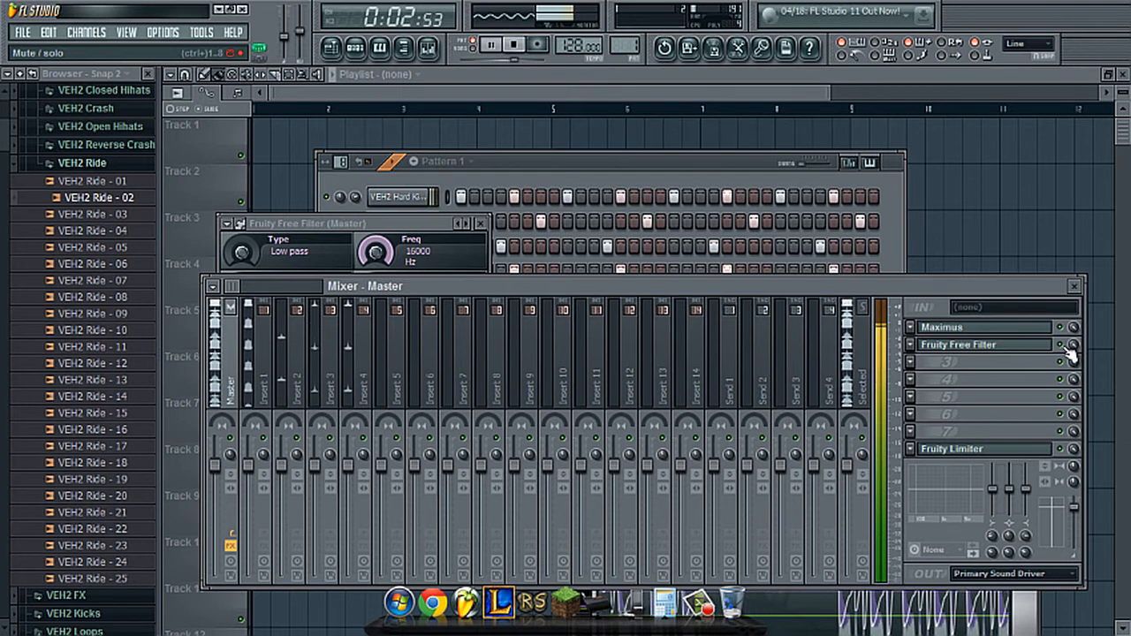
pyautogui.press('space')
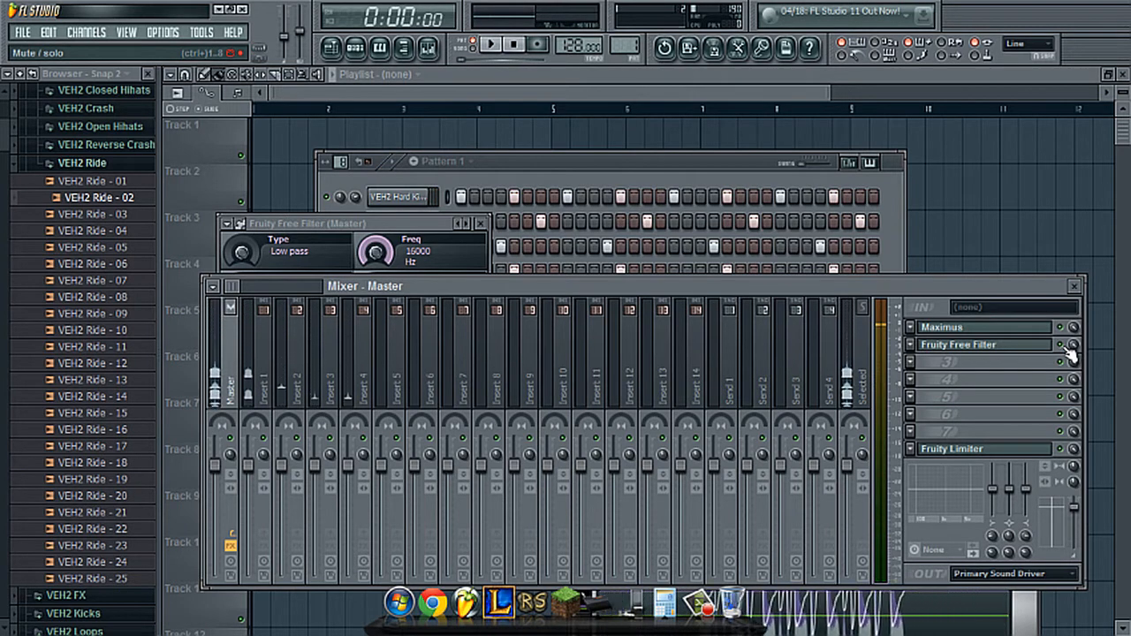
pyautogui.click(569, 171)
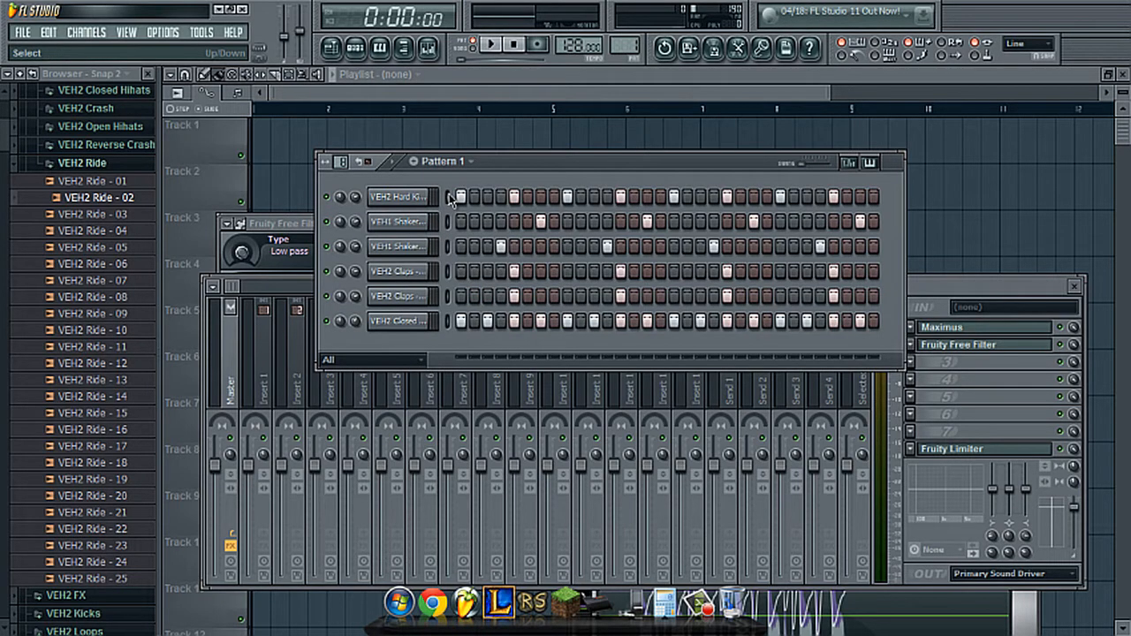
pyautogui.rightClick(413, 325)
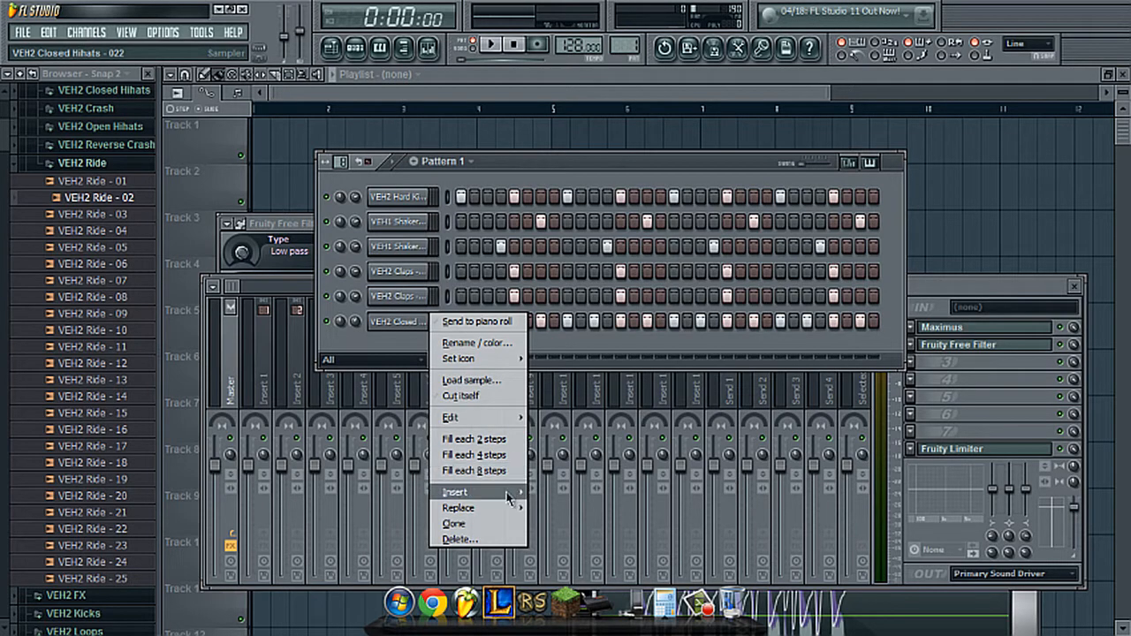
pyautogui.moveTo(508, 497)
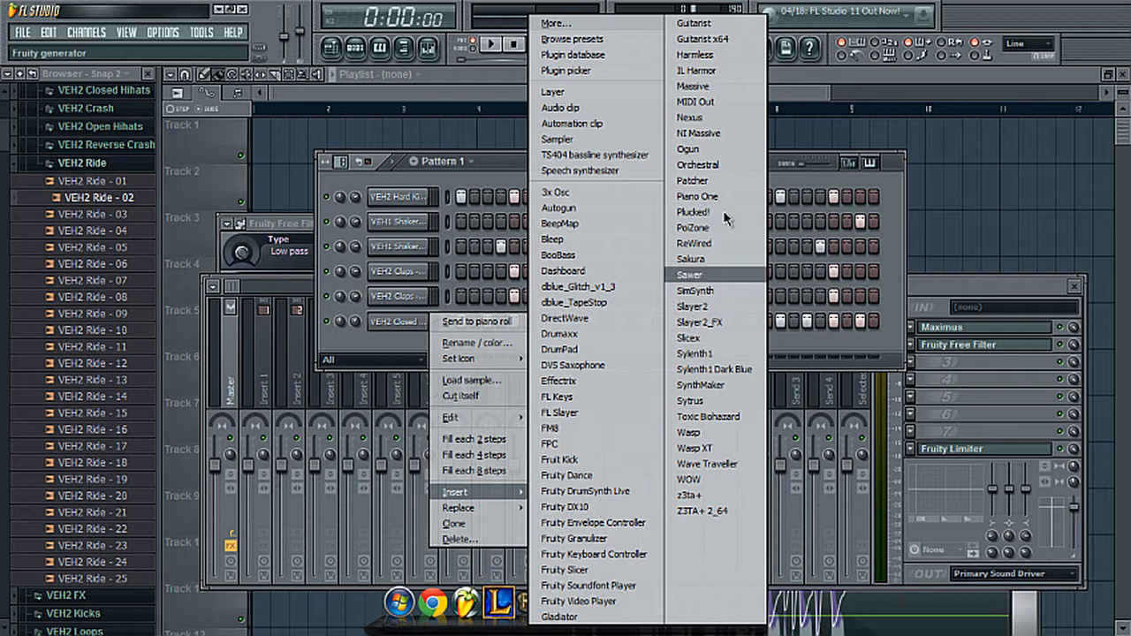
pyautogui.click(697, 116)
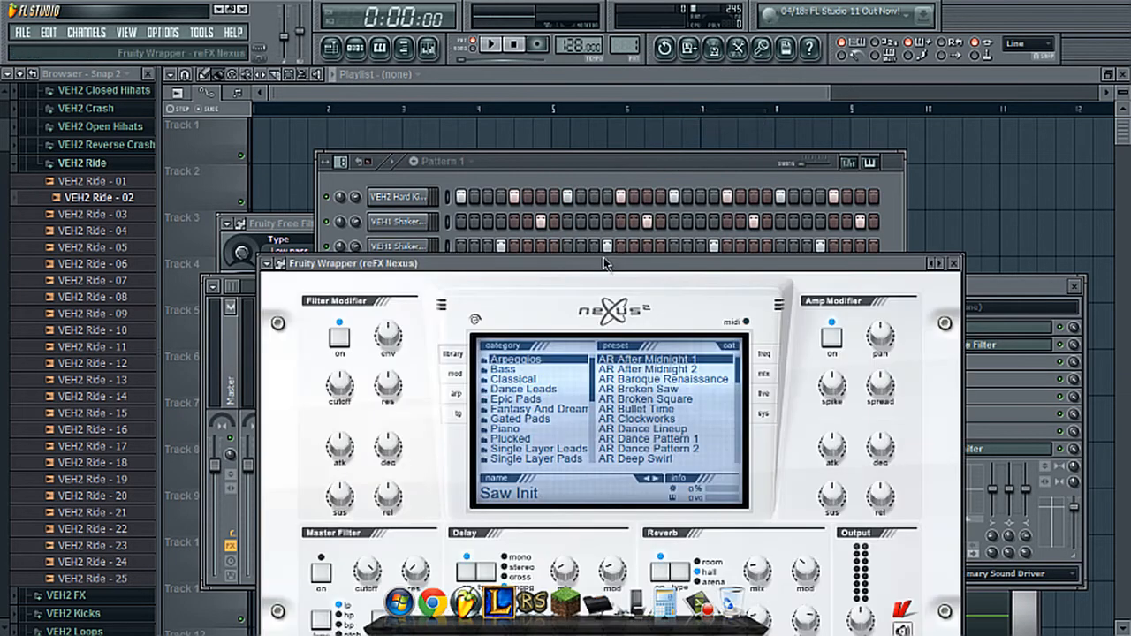
pyautogui.moveTo(597, 257); pyautogui.dragTo(754, 163)
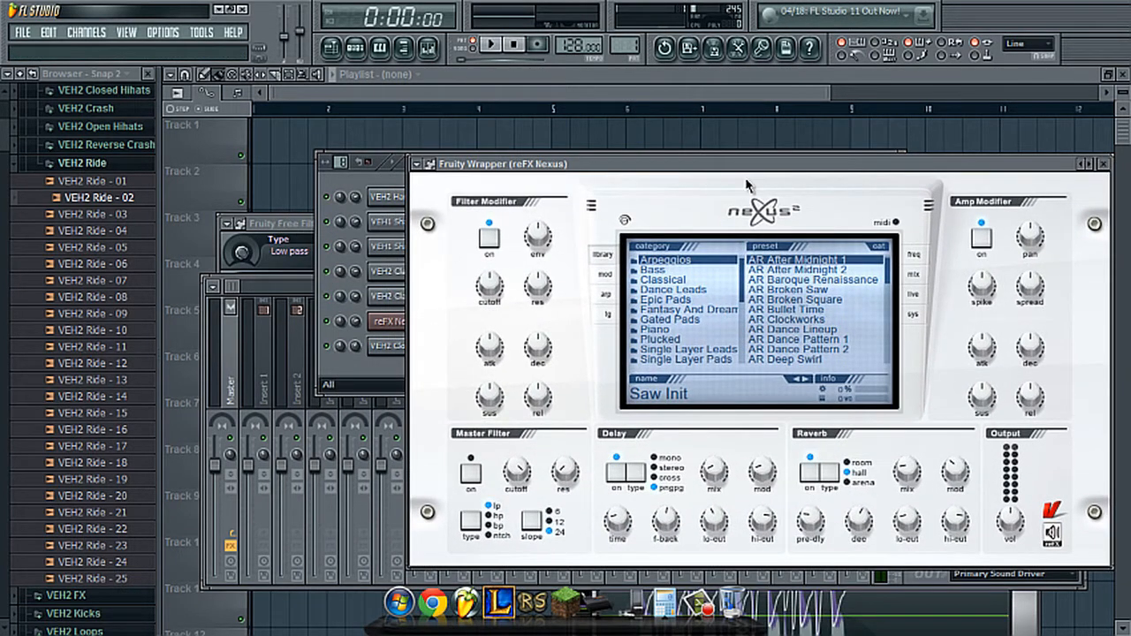
# - Audition presets from the Bass category in Nexus and load BA Crushed Bass2
pyautogui.click(654, 270)
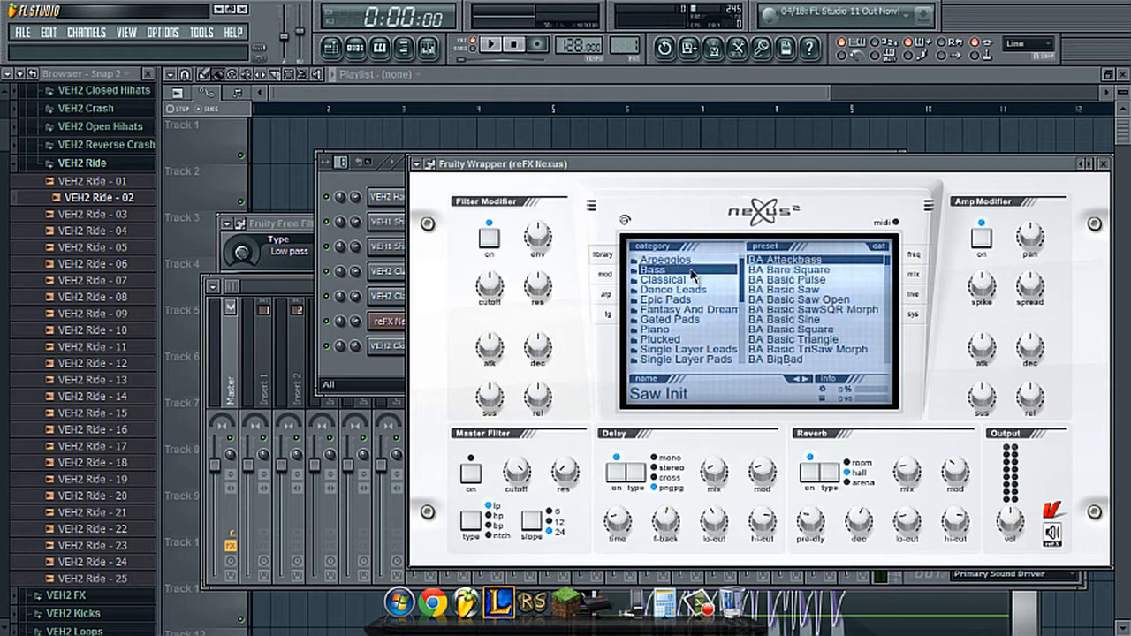
pyautogui.scroll(-4, 803, 310)
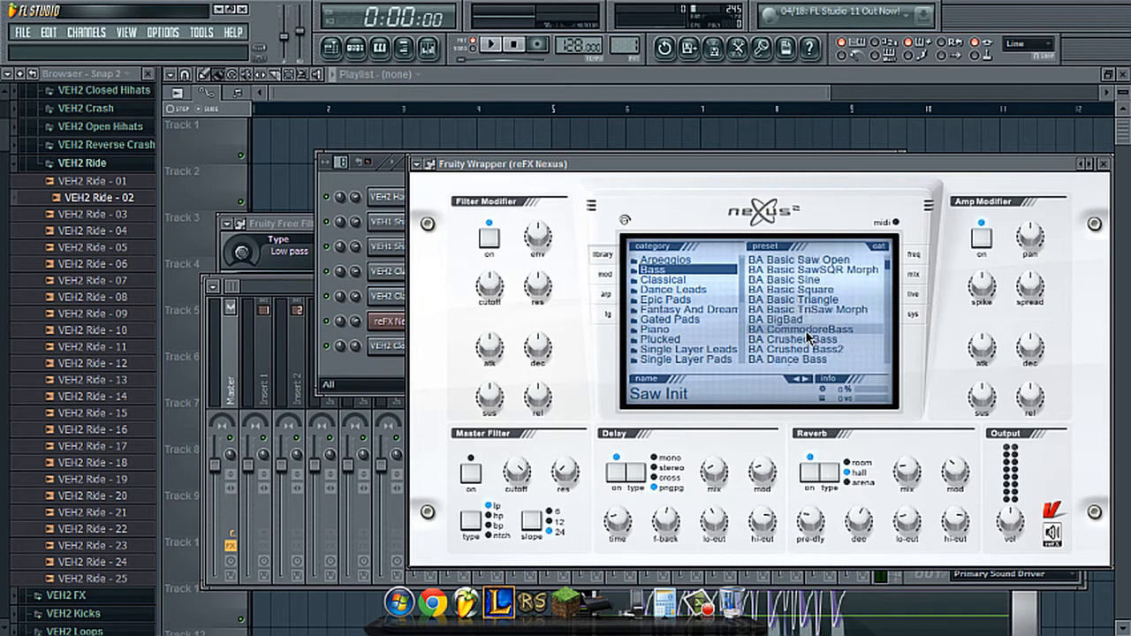
pyautogui.click(807, 330)
pyautogui.scroll(-2, 807, 330)
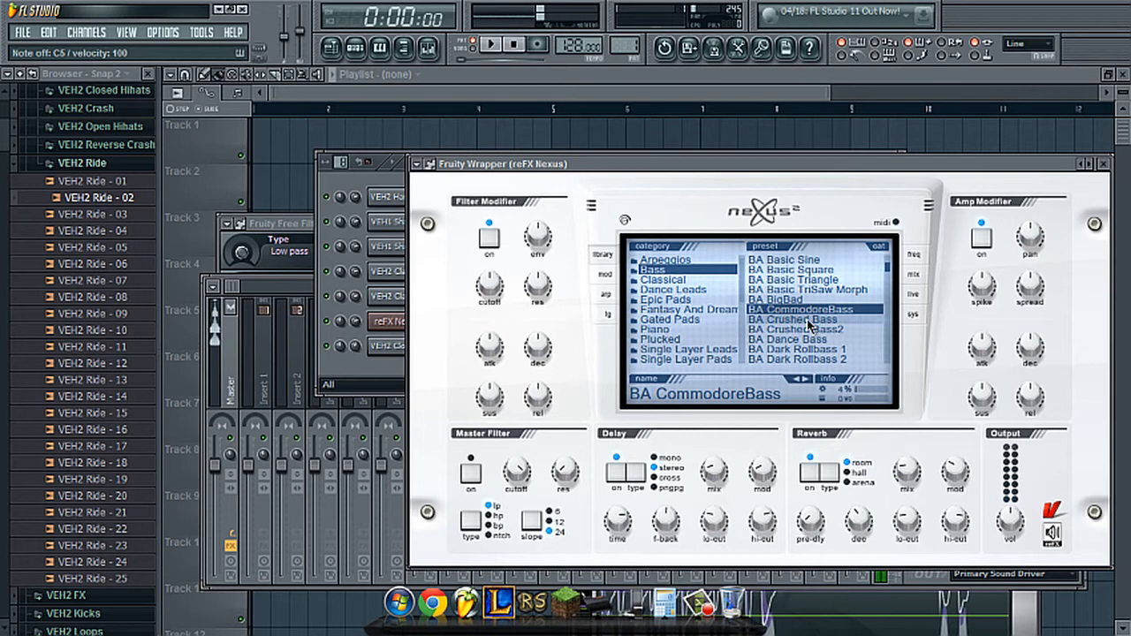
pyautogui.click(807, 319)
pyautogui.press('z')
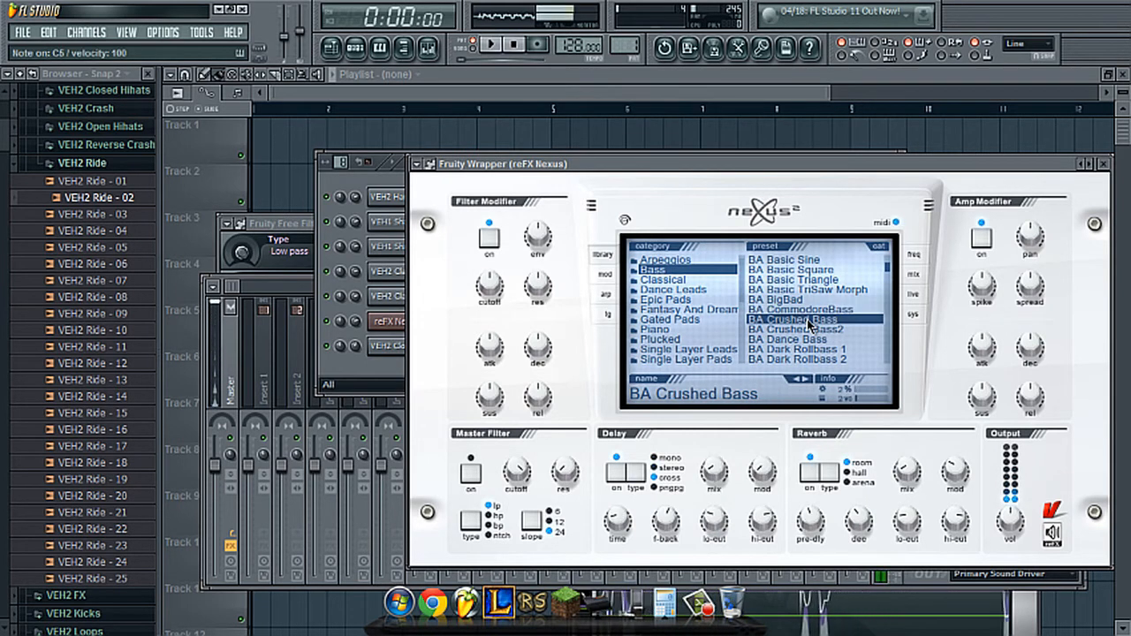
pyautogui.click(813, 330)
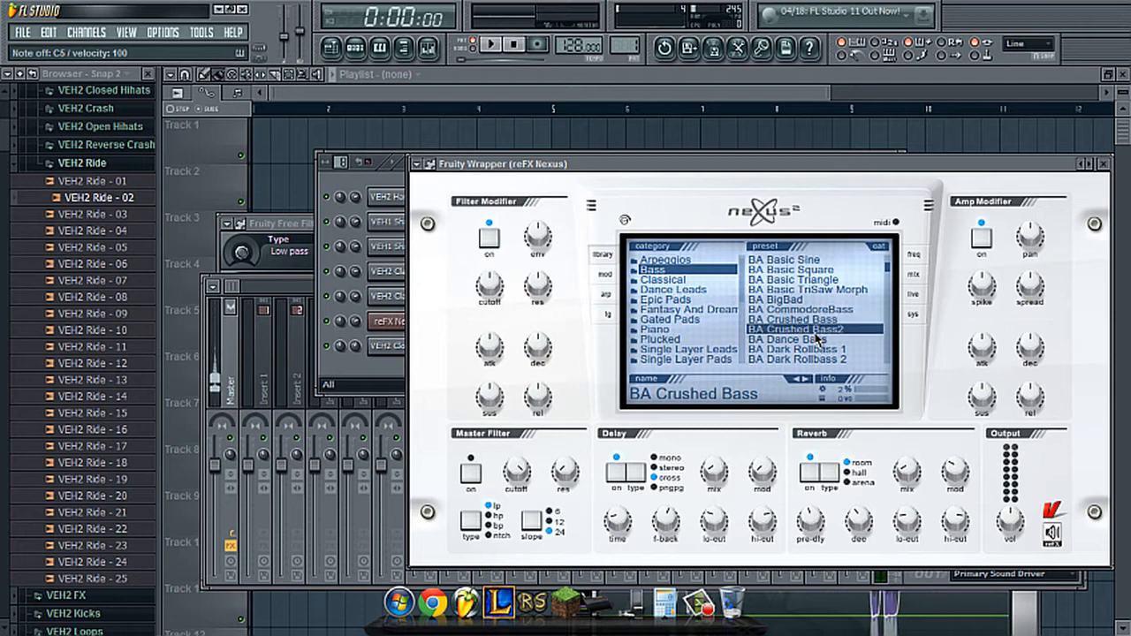
# - Bring the step sequencer to the front and open the piano roll for the reFX Nexus channel
pyautogui.click(396, 164)
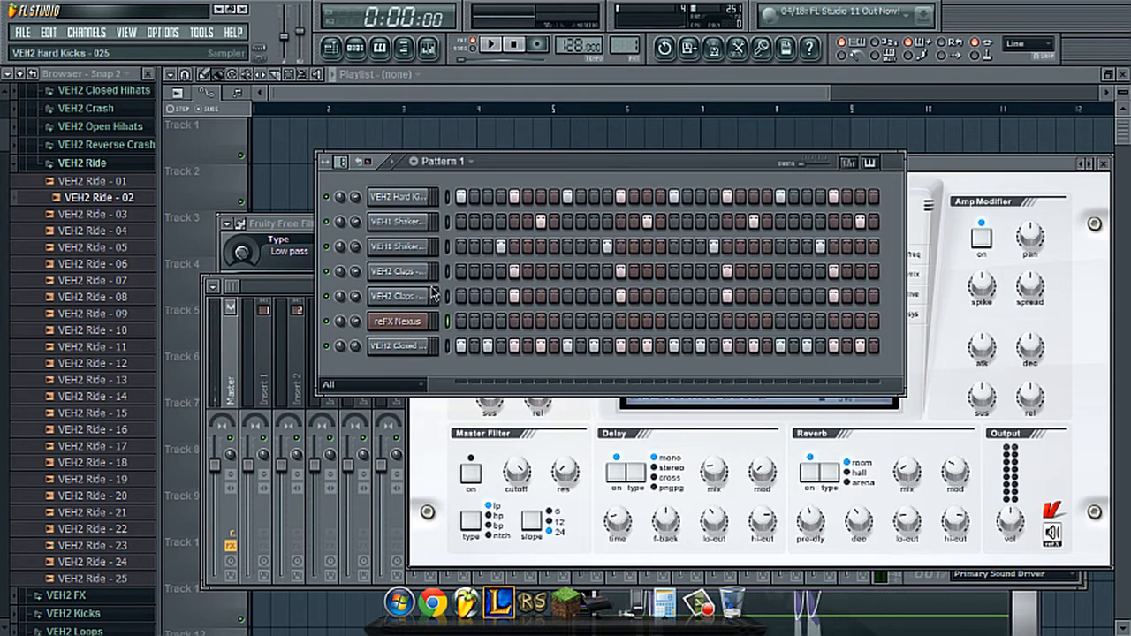
pyautogui.rightClick(402, 321)
pyautogui.click(447, 325)
pyautogui.scroll(-5, 300, 328)
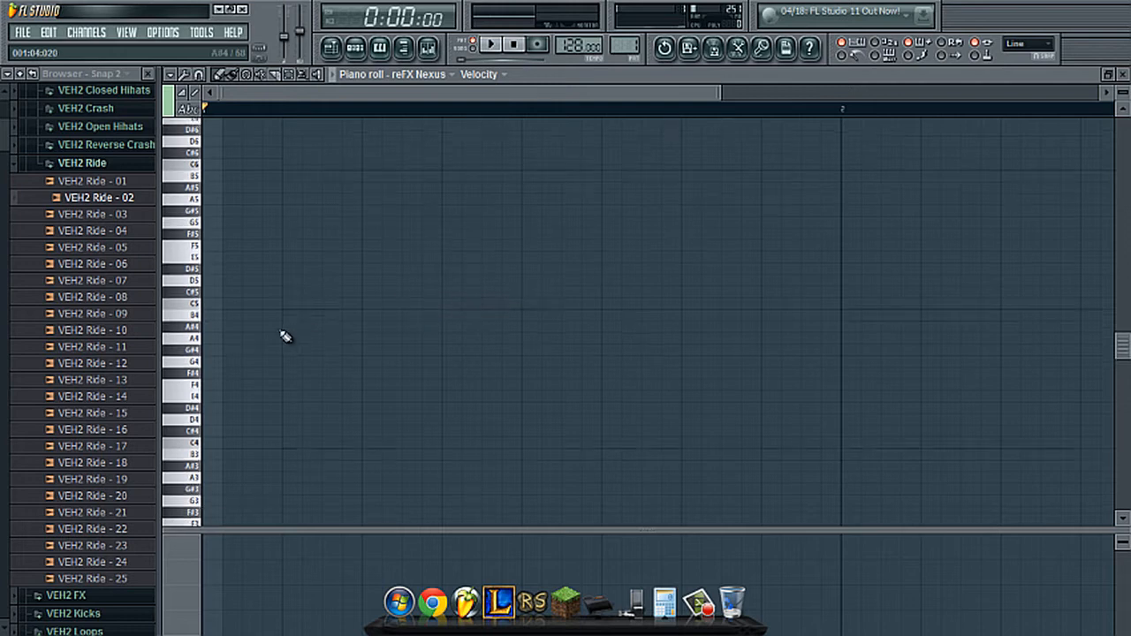
pyautogui.moveTo(246, 289)
pyautogui.mouseDown()
pyautogui.moveTo(224, 288)
pyautogui.moveTo(245, 288)
pyautogui.mouseUp()
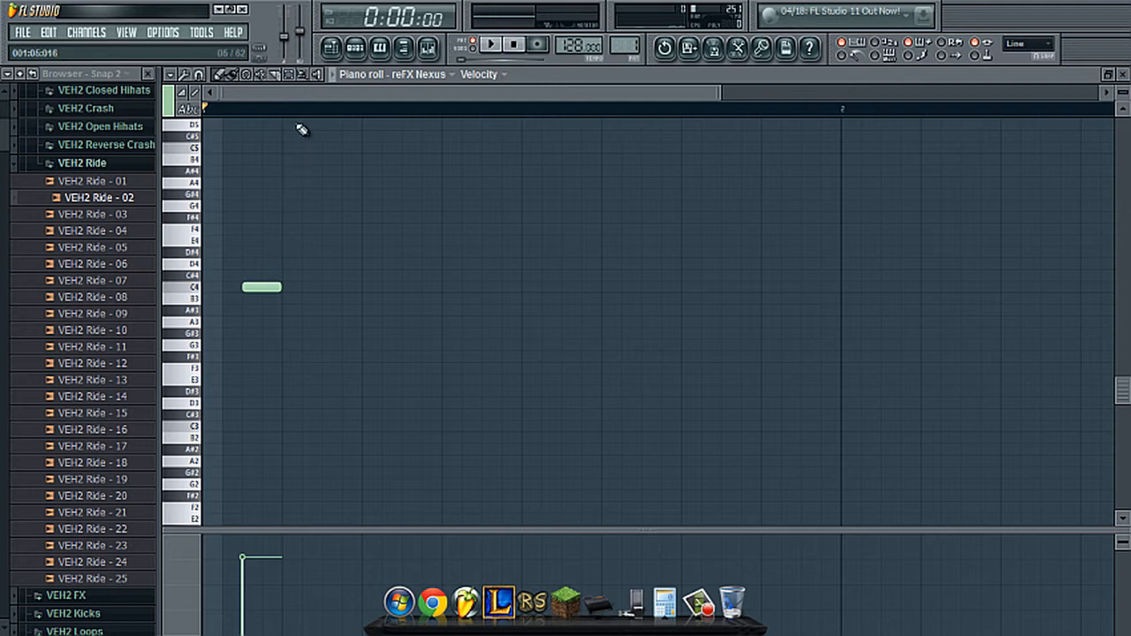
pyautogui.rightClick(283, 289)
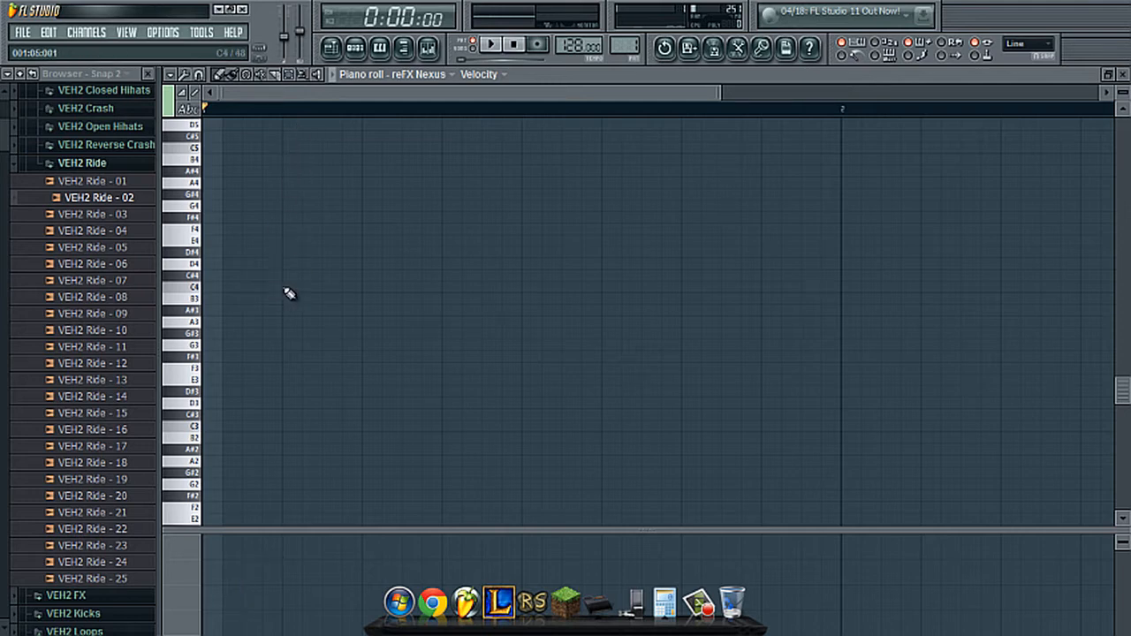
pyautogui.click(287, 288)
pyautogui.click(366, 288)
pyautogui.click(223, 289)
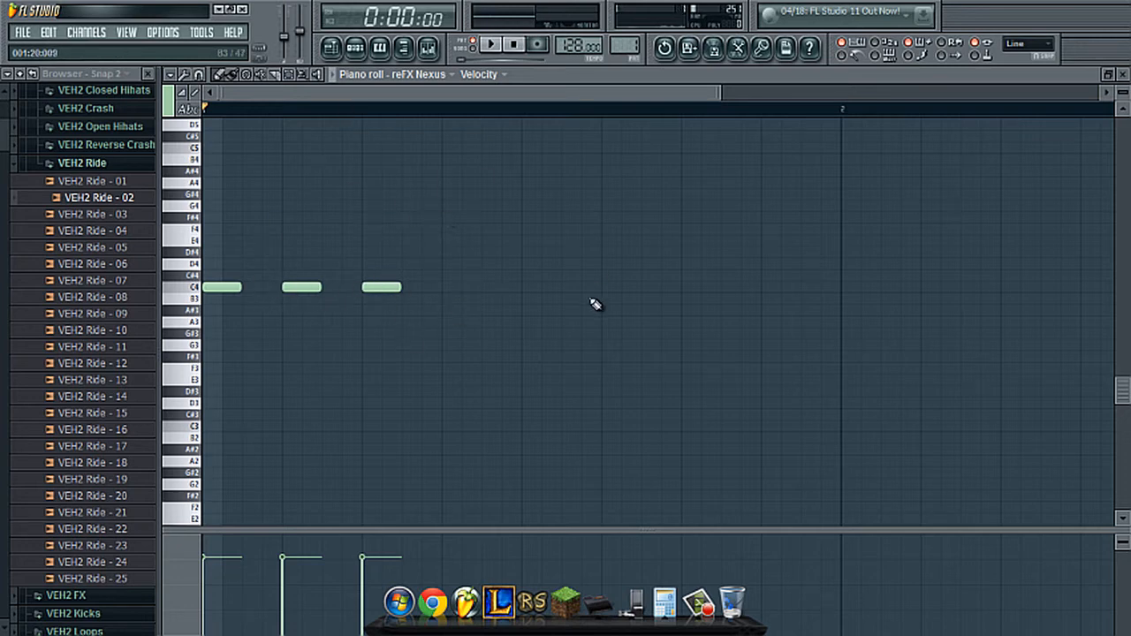
pyautogui.rightClick(397, 287)
pyautogui.rightClick(304, 288)
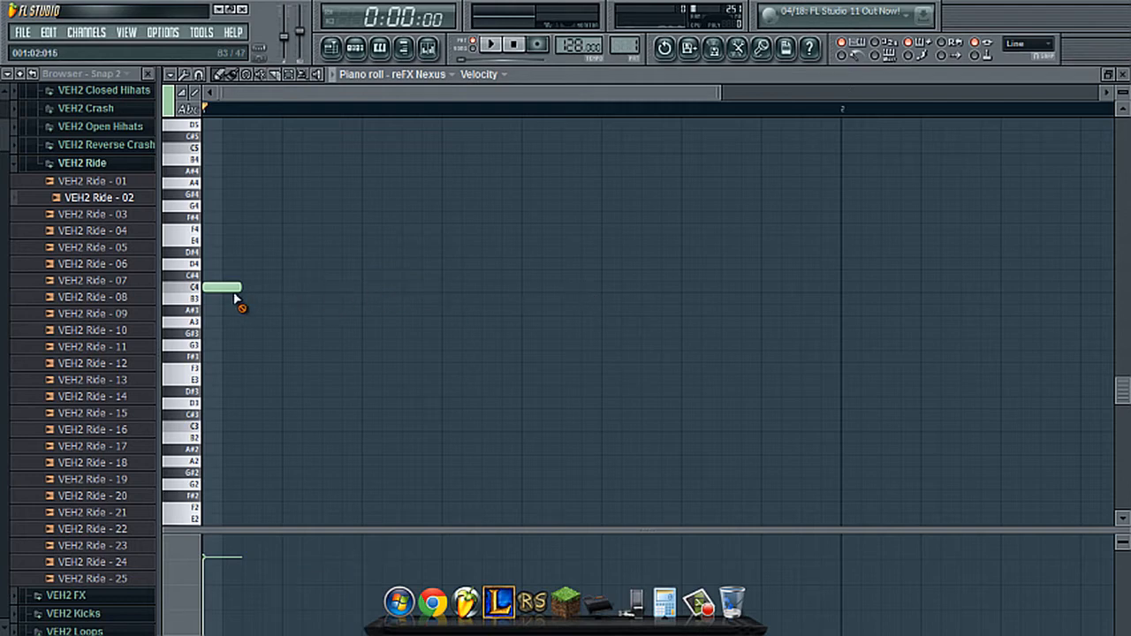
pyautogui.rightClick(232, 290)
# - Place eight evenly spaced C4 notes, each two steps long, across the first bar, starting at step 3 and repeating every four steps
pyautogui.click(244, 288)
pyautogui.click(323, 288)
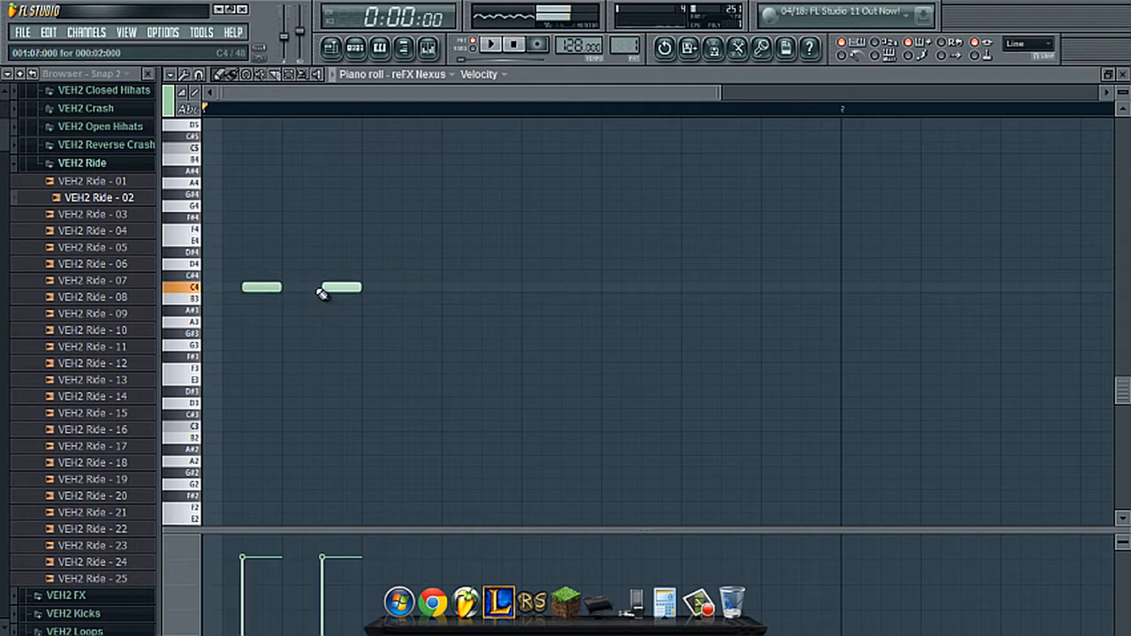
pyautogui.click(405, 287)
pyautogui.click(484, 288)
pyautogui.click(564, 288)
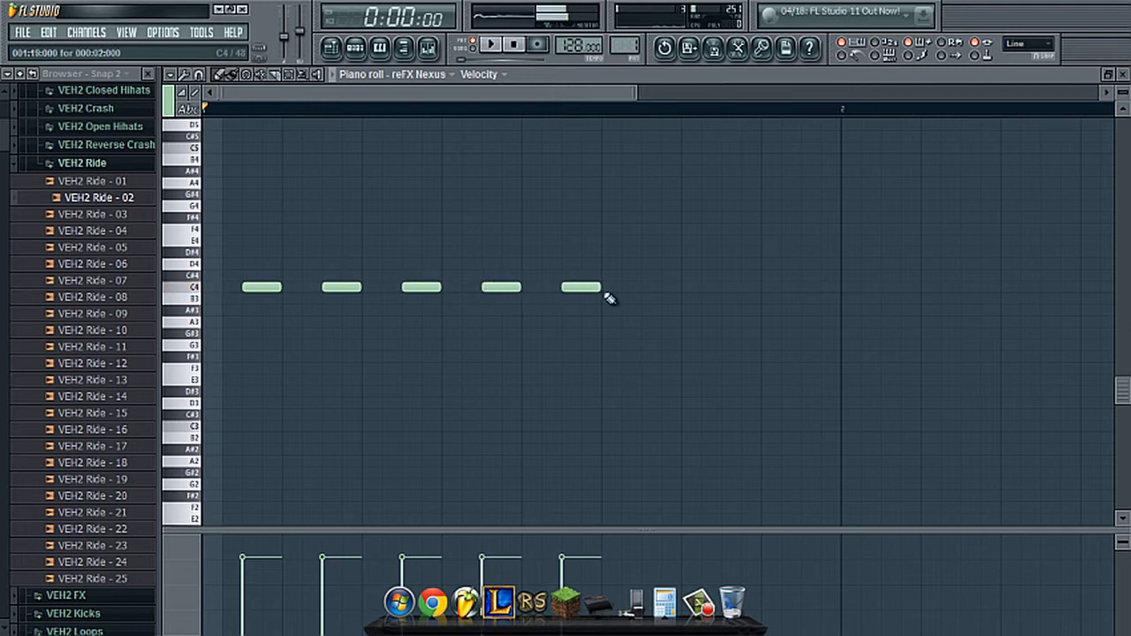
pyautogui.click(644, 287)
pyautogui.click(723, 288)
pyautogui.click(785, 287)
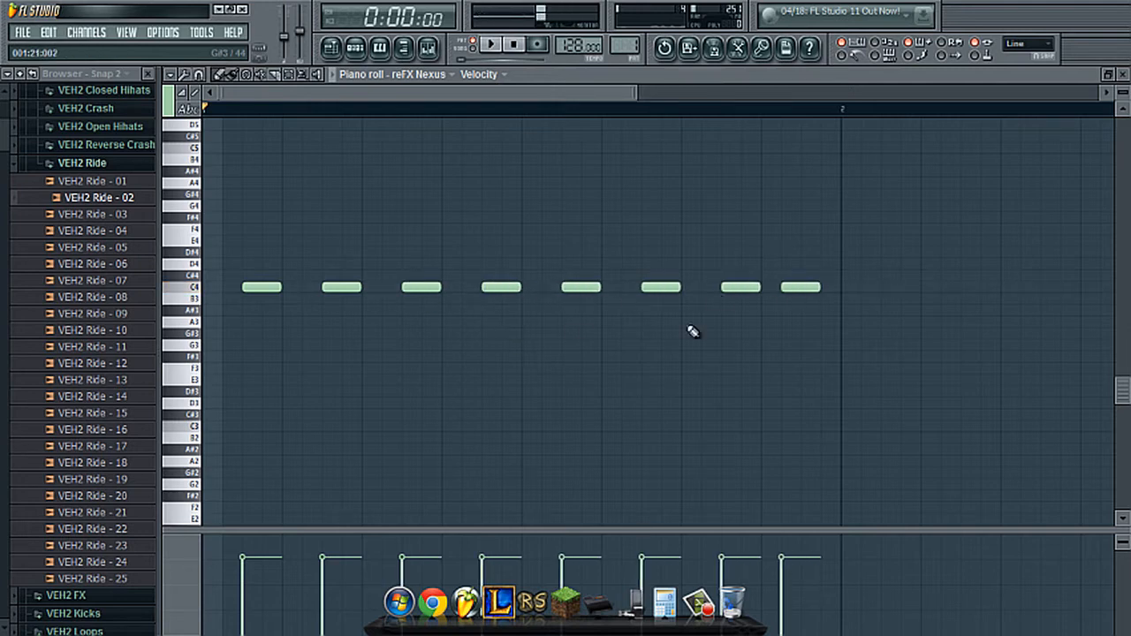
pyautogui.moveTo(789, 283); pyautogui.dragTo(809, 284)
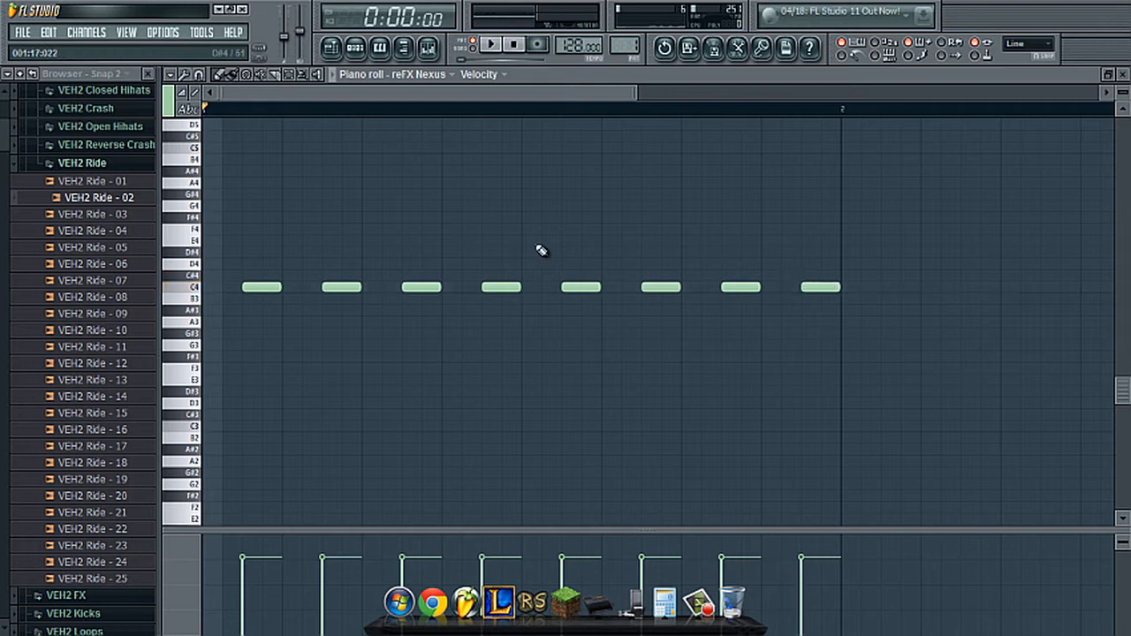
# - Lower the third and fourth bass notes to A3, and play the pattern briefly to hear the bassline
pyautogui.moveTo(537, 247); pyautogui.dragTo(425, 322)
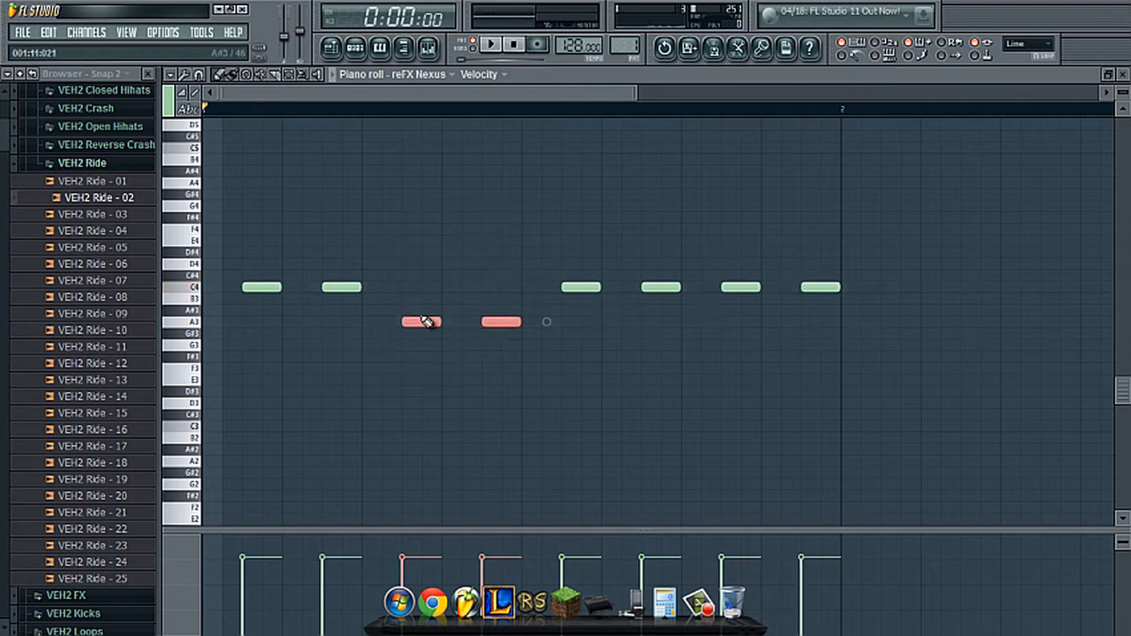
pyautogui.keyDown('ctrl'); pyautogui.click(440, 272); pyautogui.keyUp('ctrl')
pyautogui.press('space')
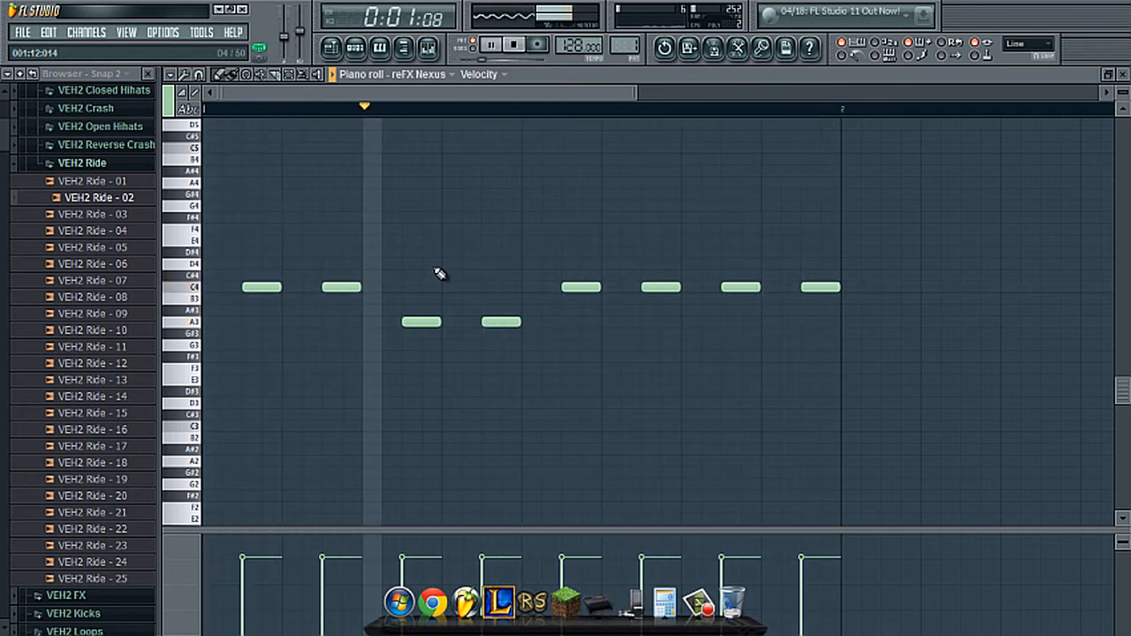
pyautogui.press('space')
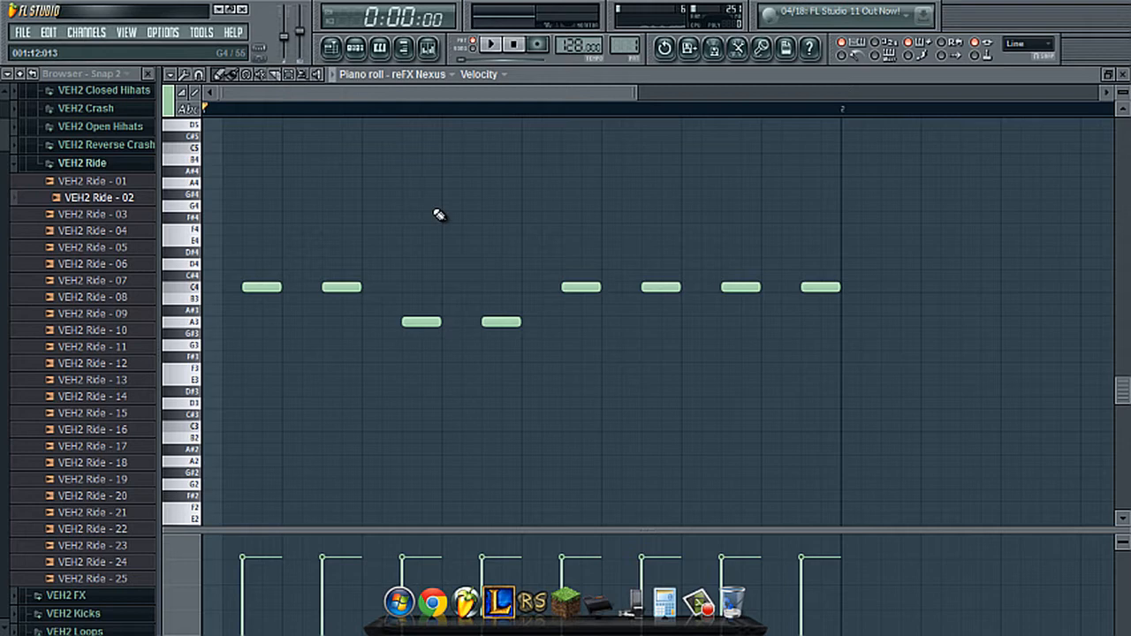
# - Insert a second Nexus instrument channel above the existing Nexus channel and move its plugin window higher
pyautogui.click(354, 47)
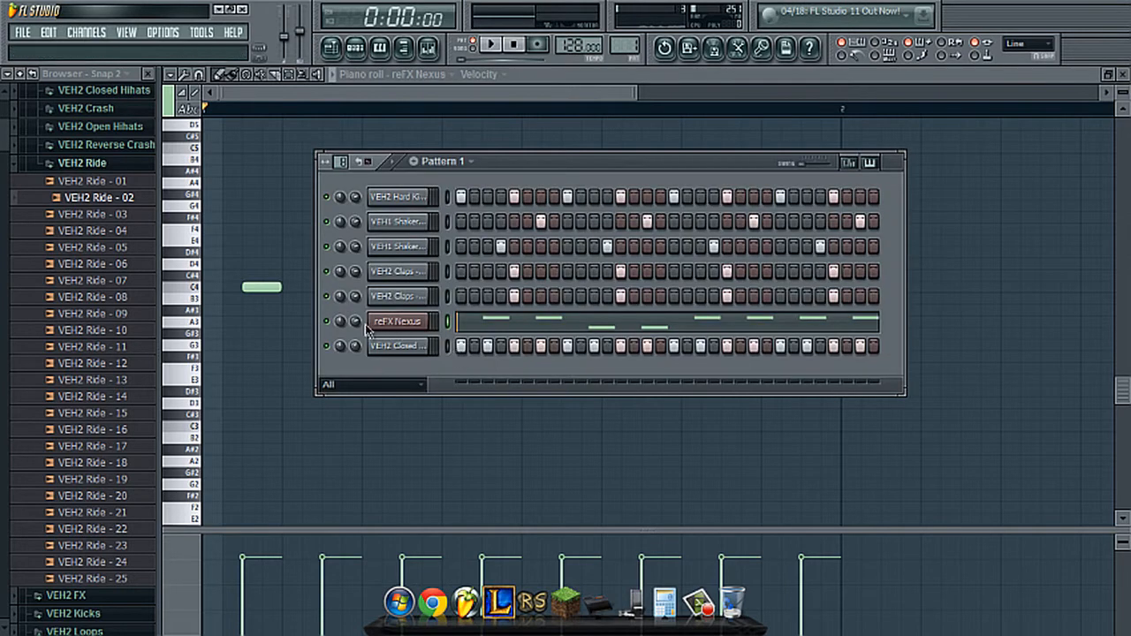
pyautogui.rightClick(393, 323)
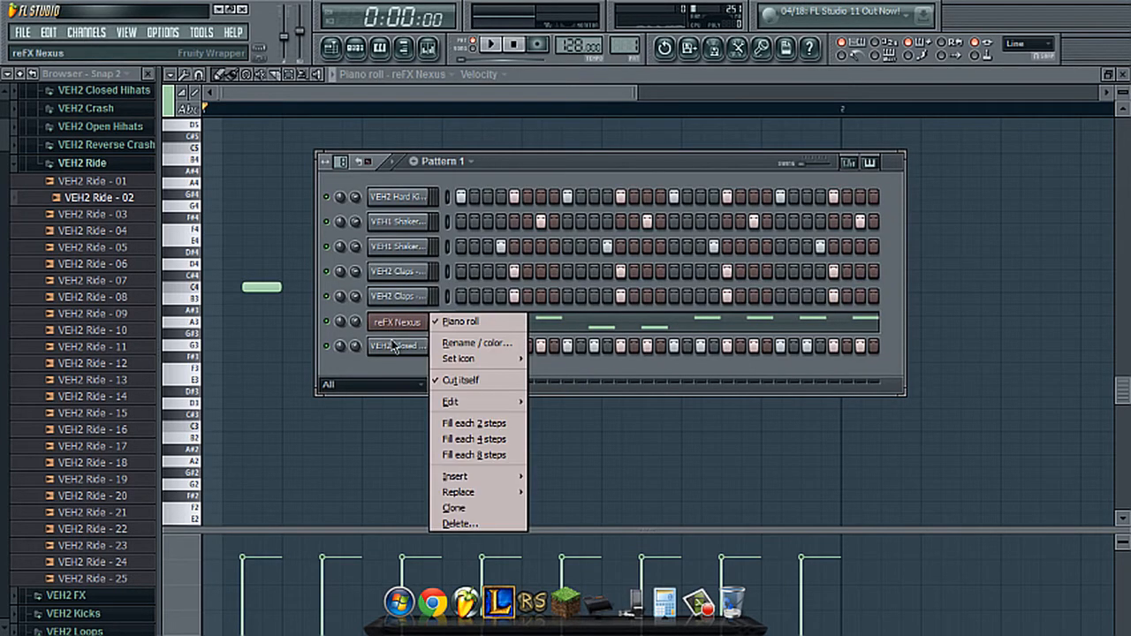
pyautogui.moveTo(476, 477)
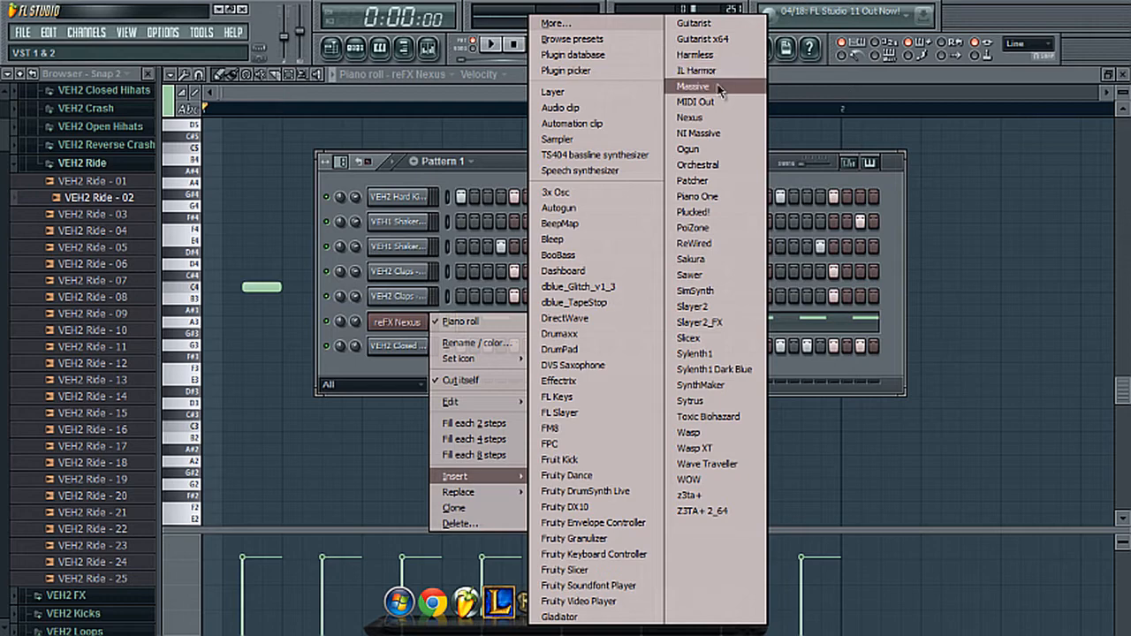
pyautogui.click(717, 117)
pyautogui.moveTo(563, 311); pyautogui.dragTo(576, 158)
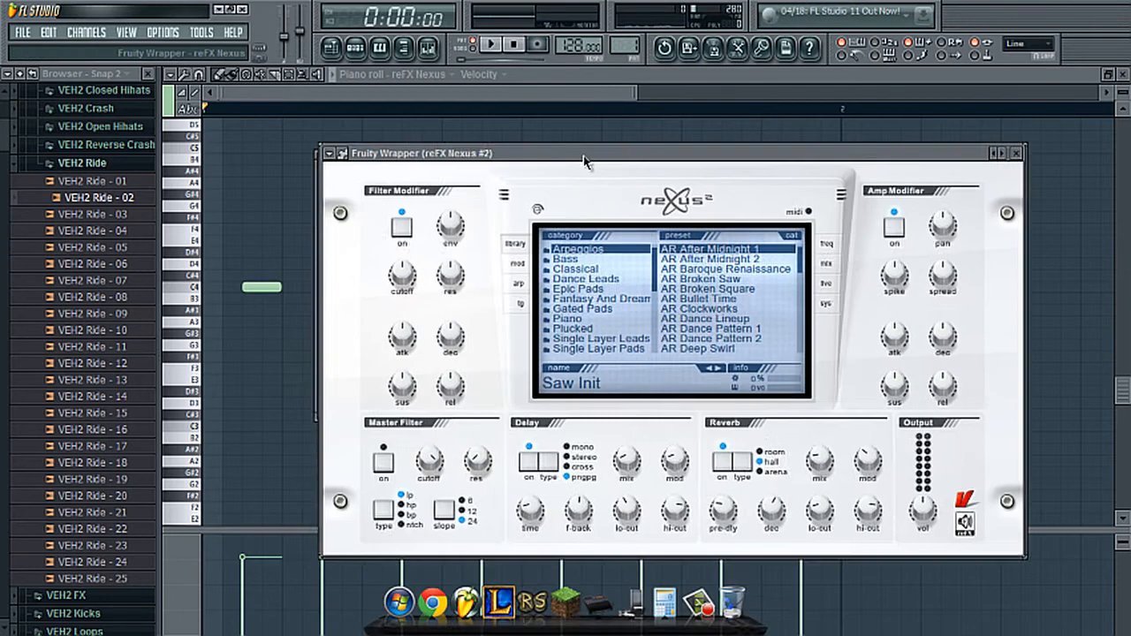
# - Audition presets from the Plucked category in the second Nexus and load PL UK Pikes 2
pyautogui.click(581, 326)
pyautogui.scroll(-15, 720, 337)
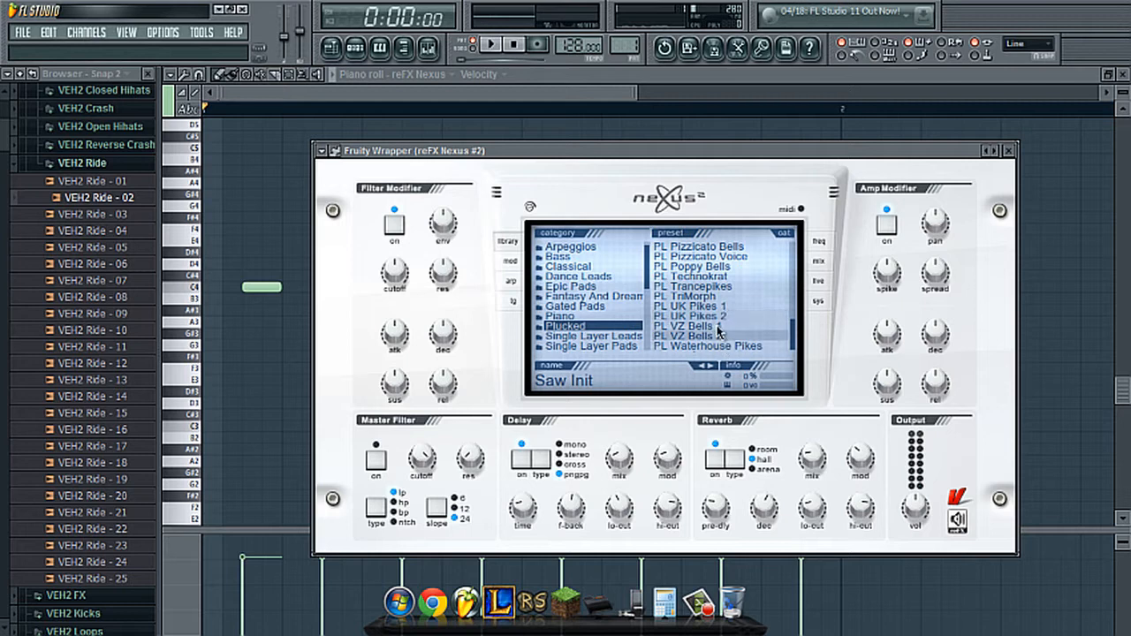
pyautogui.click(717, 327)
pyautogui.click(718, 316)
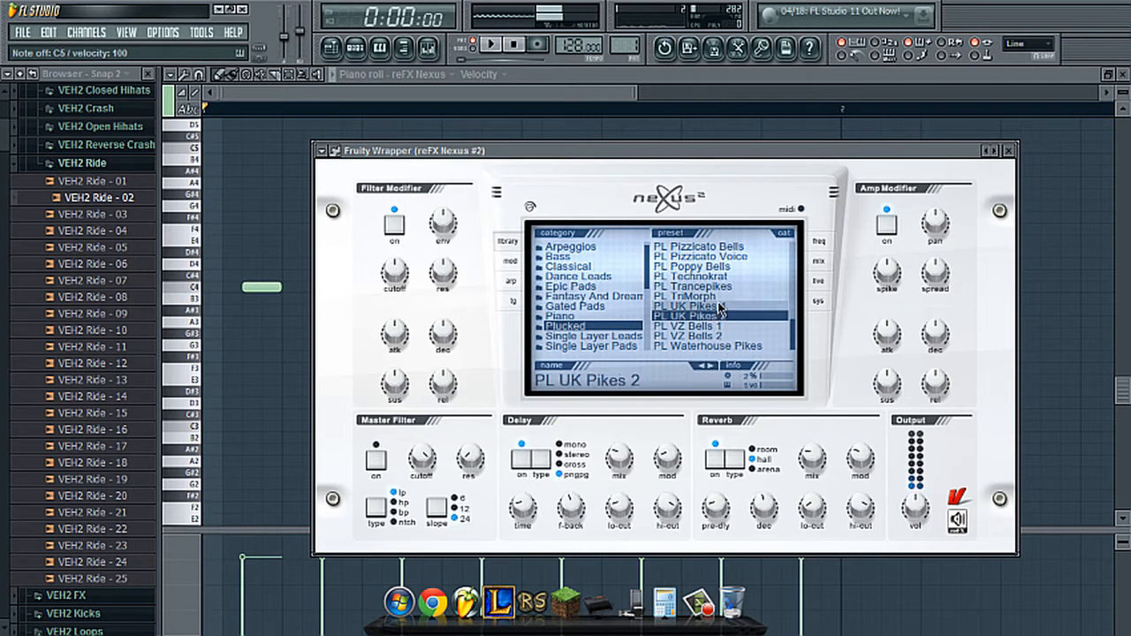
pyautogui.click(720, 307)
pyautogui.click(723, 316)
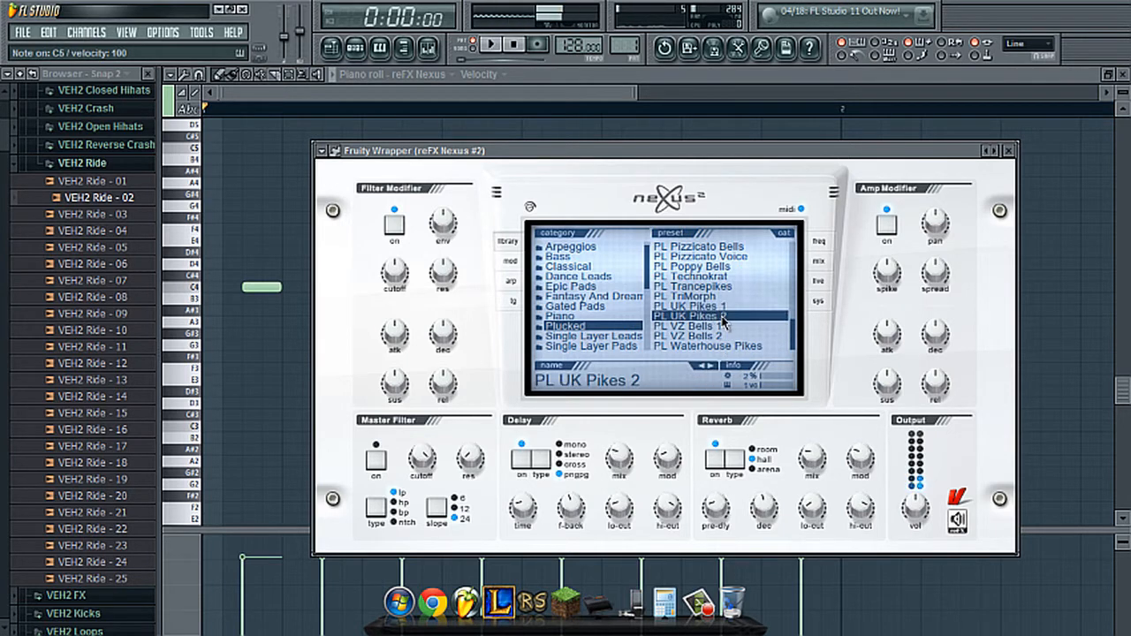
# - Bring the step sequencer to the front and open the piano roll for the reFX Nexus #2 channel
pyautogui.click(356, 52)
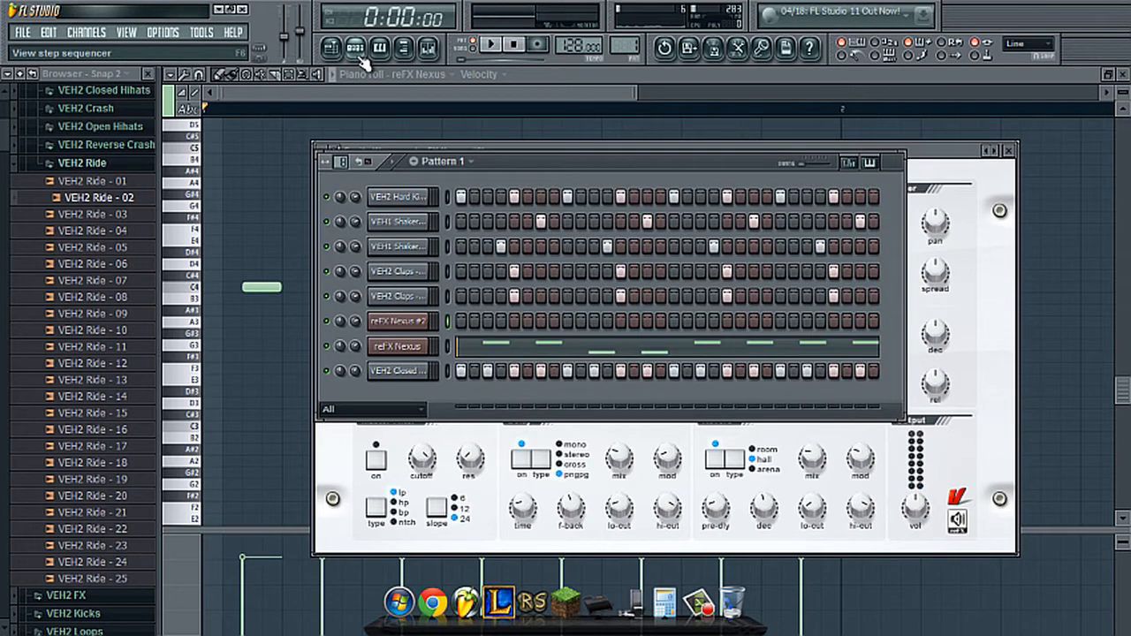
pyautogui.rightClick(402, 321)
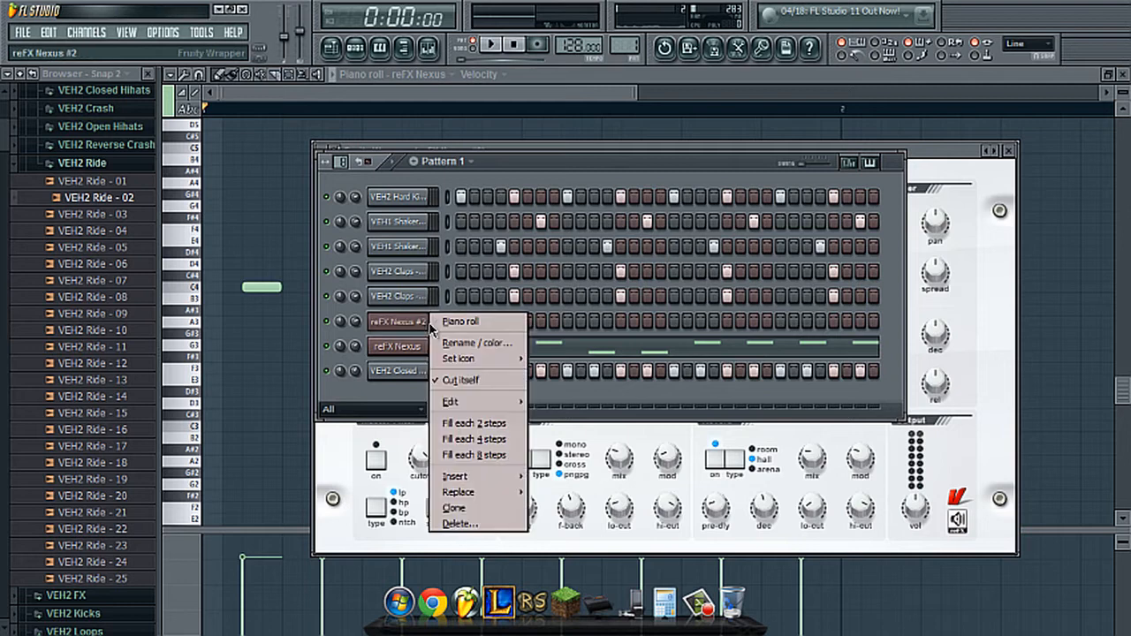
pyautogui.click(428, 322)
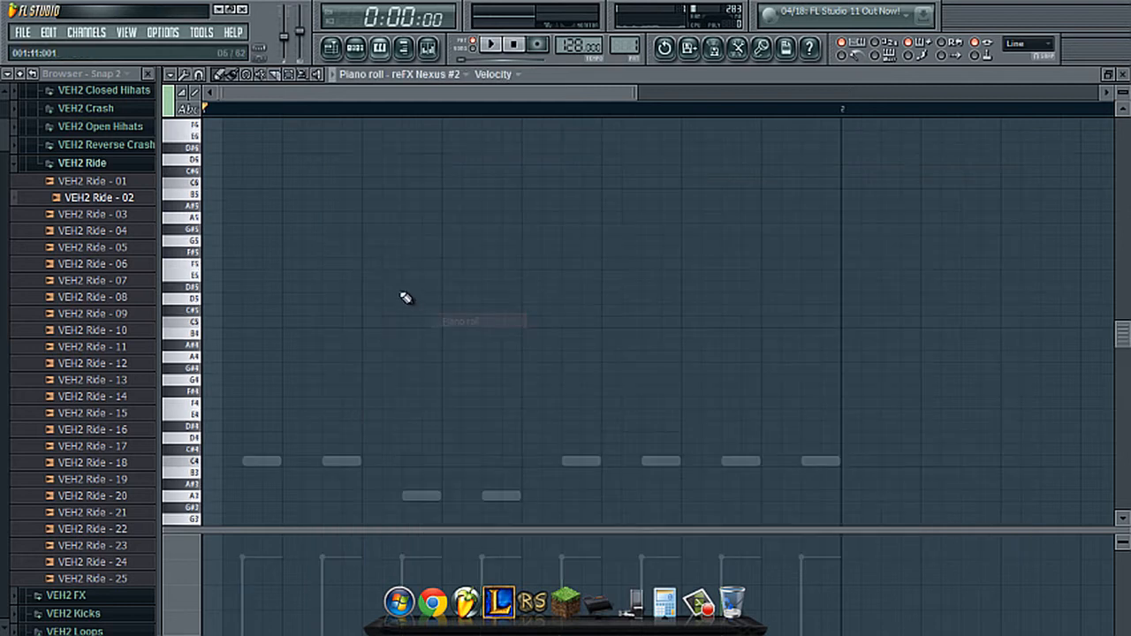
# - Place eight C5 notes four steps apart across the first bar and play the pattern
pyautogui.click(212, 323)
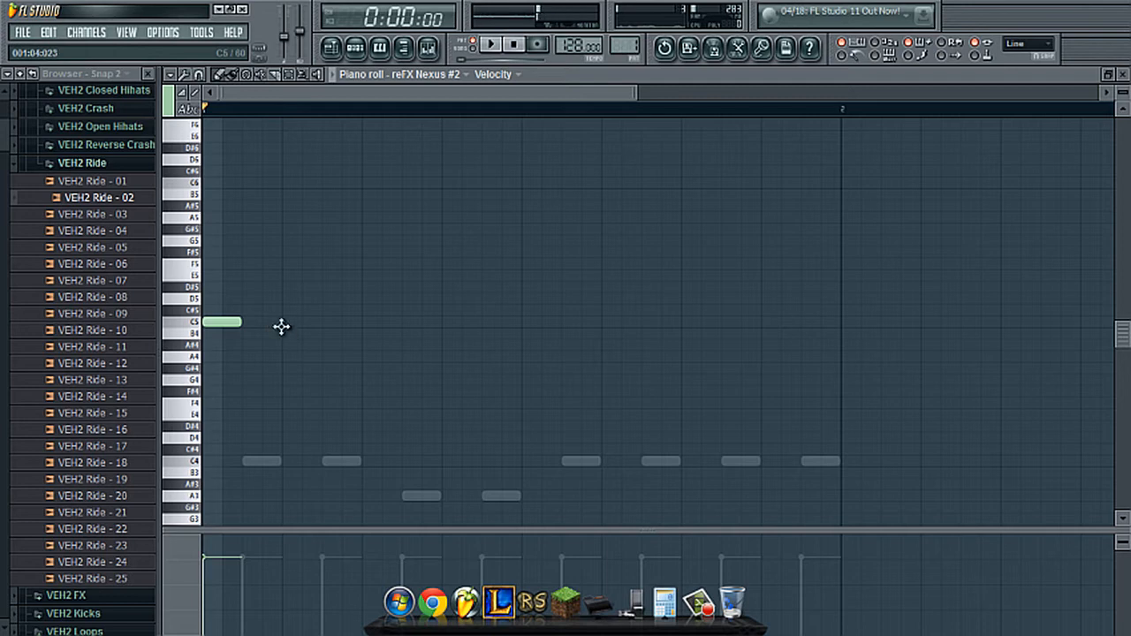
pyautogui.click(292, 323)
pyautogui.click(376, 323)
pyautogui.click(455, 324)
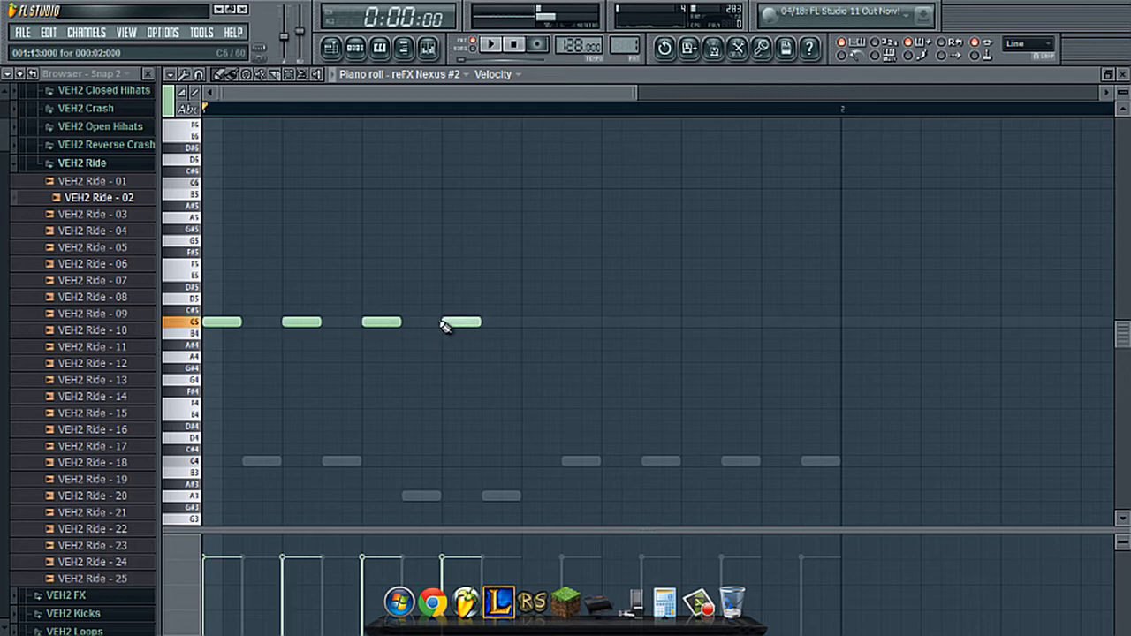
pyautogui.click(527, 323)
pyautogui.click(605, 323)
pyautogui.click(686, 324)
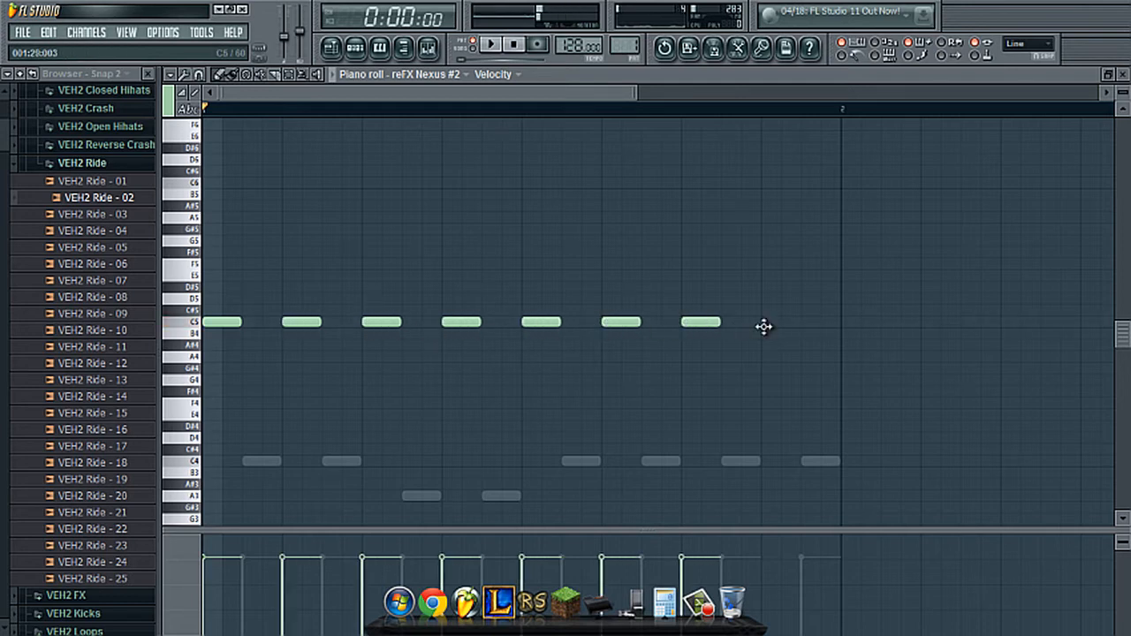
pyautogui.click(764, 324)
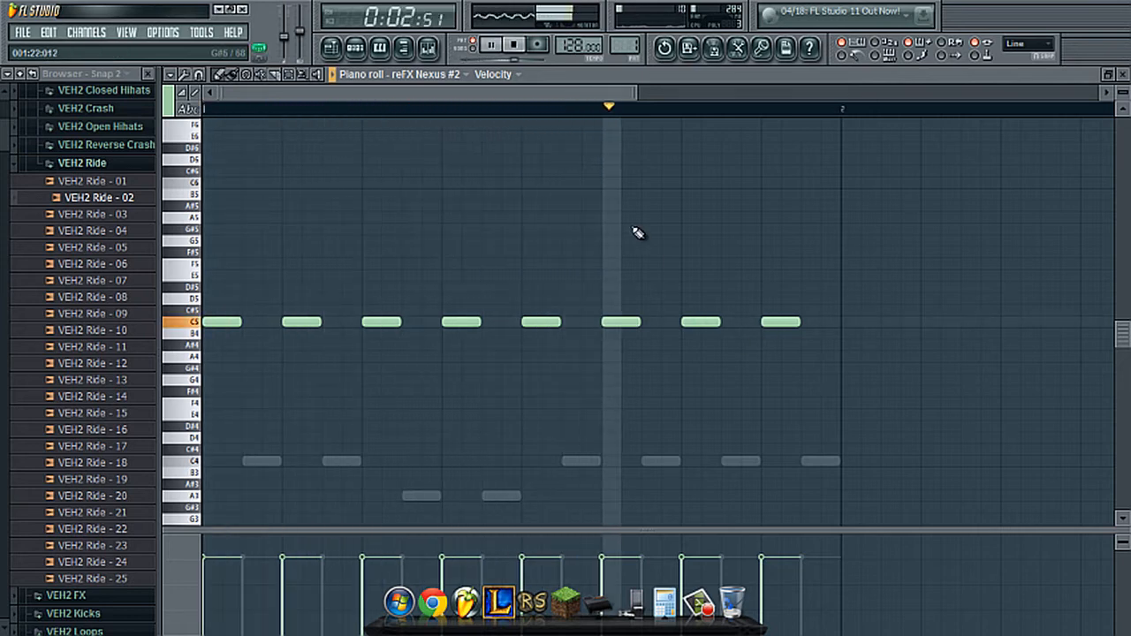
pyautogui.press('space')
# - Delete every C5 note except the first one at the start of the bar
pyautogui.rightClick(781, 321)
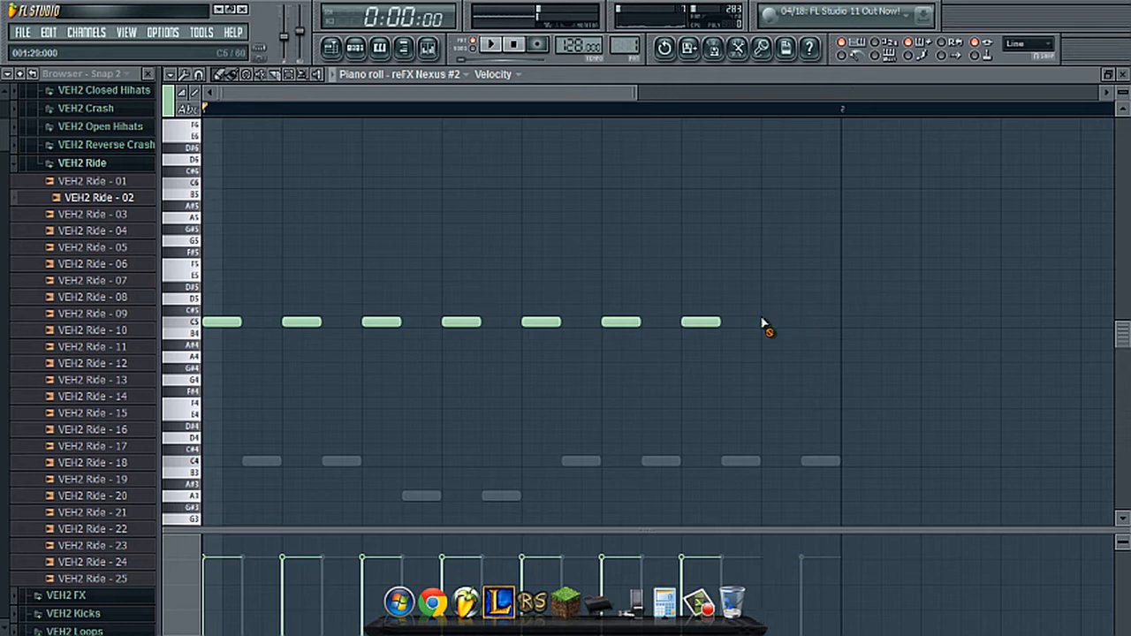
pyautogui.rightClick(700, 321)
pyautogui.rightClick(301, 321)
pyautogui.rightClick(621, 322)
pyautogui.rightClick(554, 323)
pyautogui.rightClick(460, 321)
pyautogui.rightClick(381, 321)
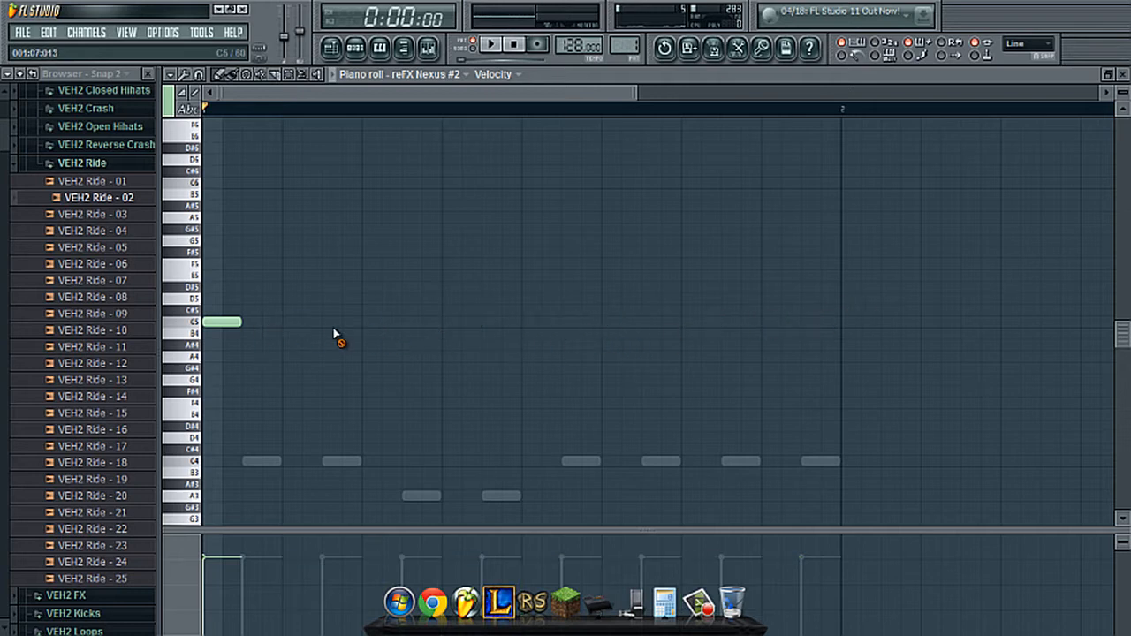
# - Add two more C5 notes at three-step spacing, place G4 notes beneath all three, and play the result
pyautogui.click(265, 323)
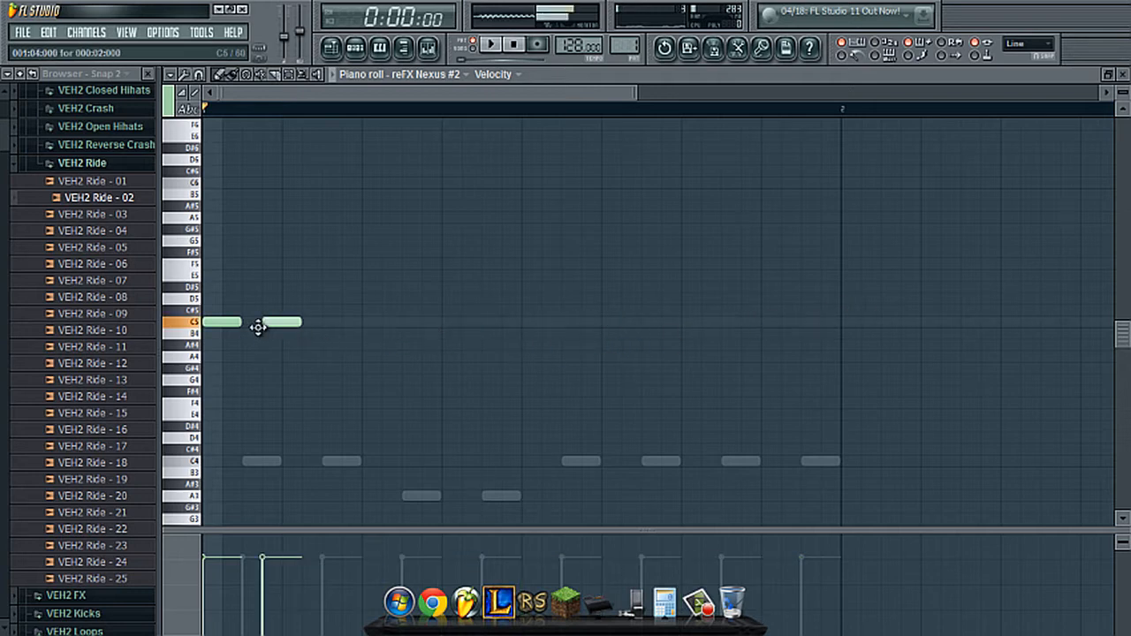
pyautogui.click(325, 323)
pyautogui.click(223, 381)
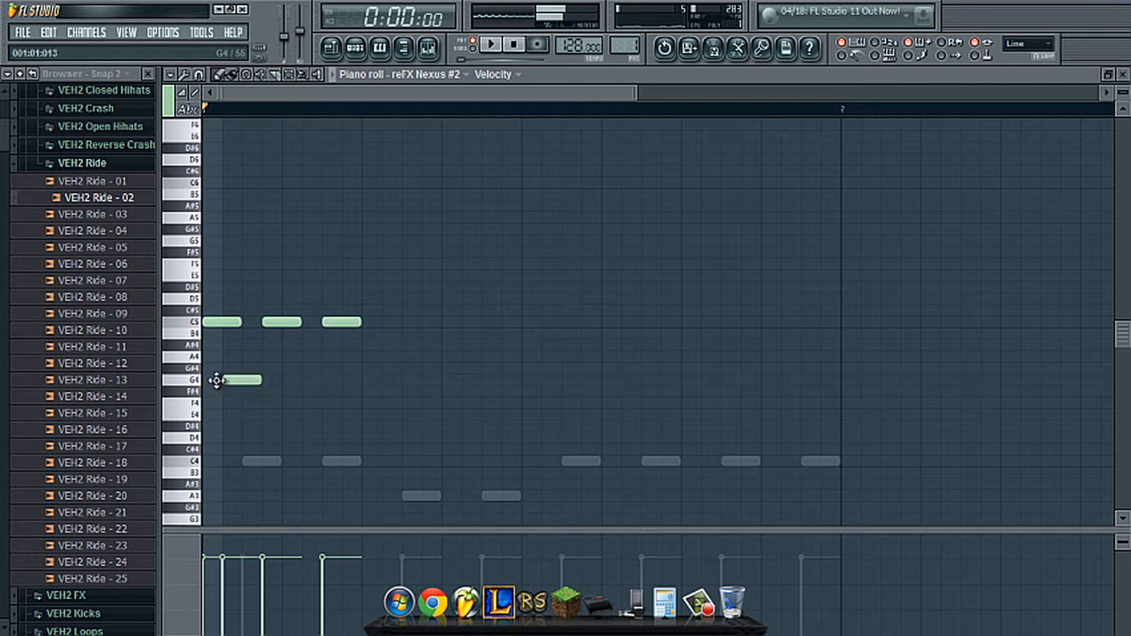
pyautogui.click(265, 380)
pyautogui.click(326, 382)
pyautogui.press('space')
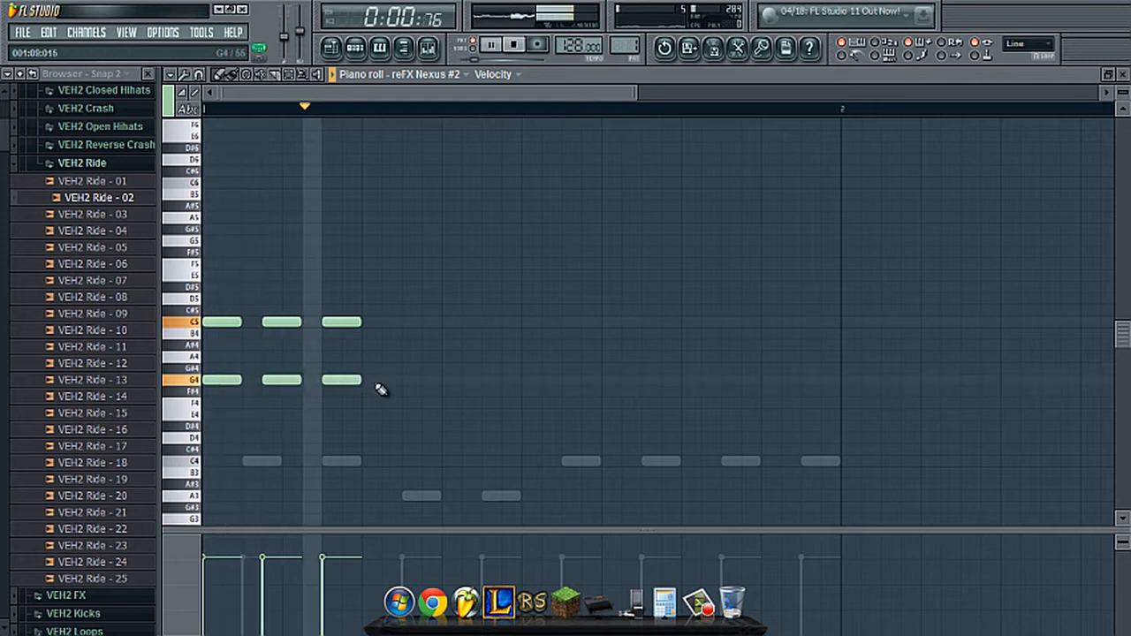
pyautogui.press('space')
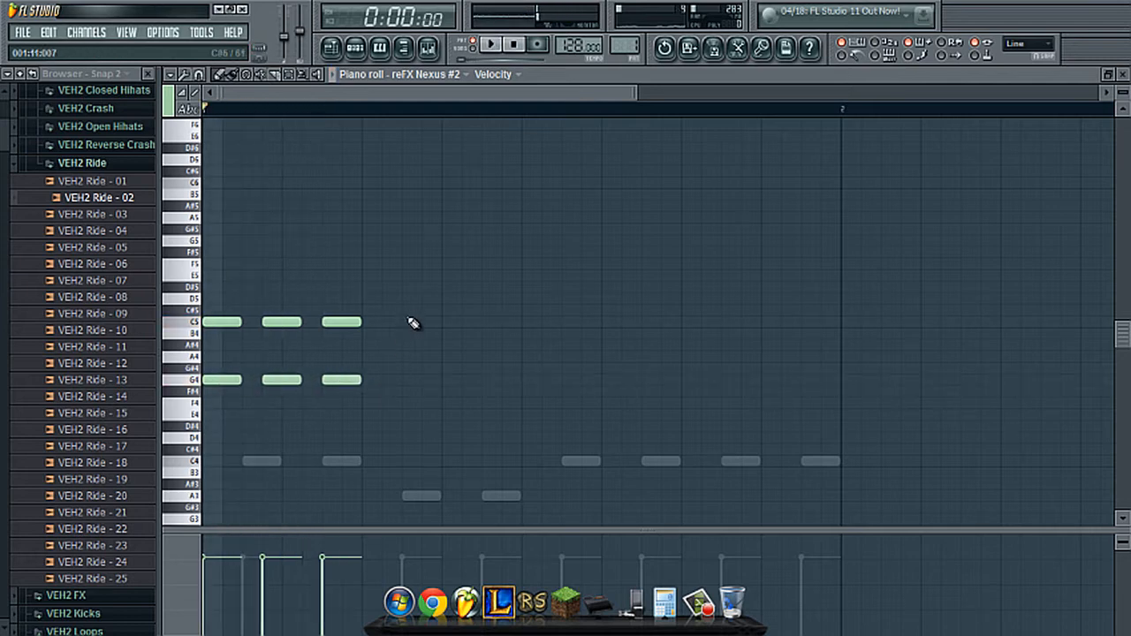
# - Continue the C5 and G4 note pairs at three-step spacing up to ten pairs, and play the pattern
pyautogui.click(390, 323)
pyautogui.click(387, 380)
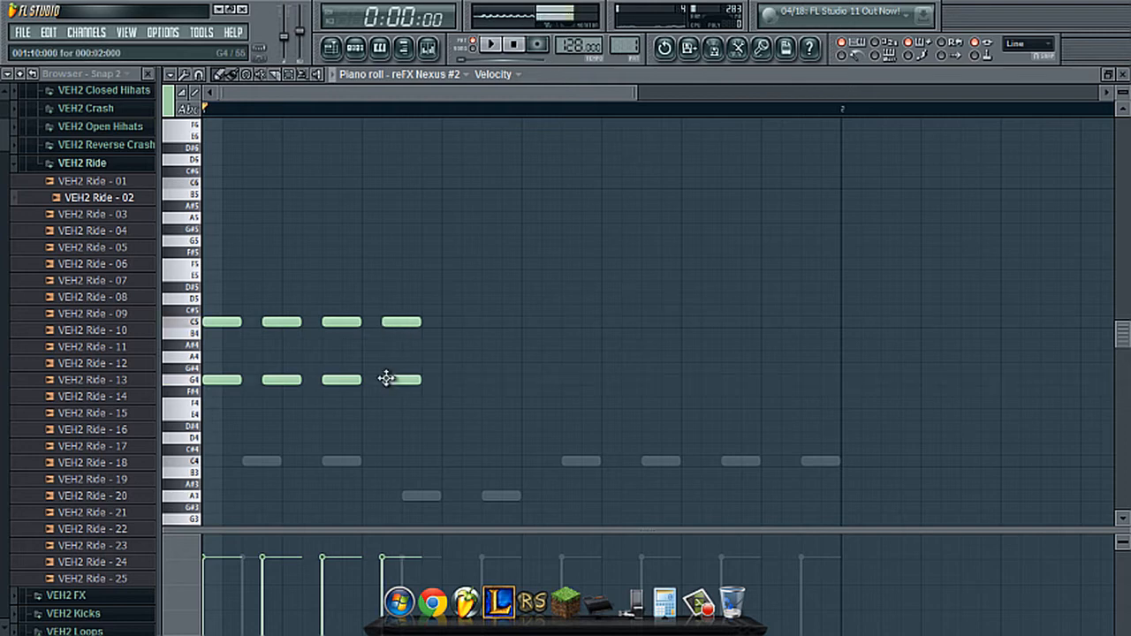
pyautogui.click(447, 323)
pyautogui.click(448, 380)
pyautogui.moveTo(528, 287); pyautogui.dragTo(525, 382)
pyautogui.click(590, 250)
pyautogui.press('space')
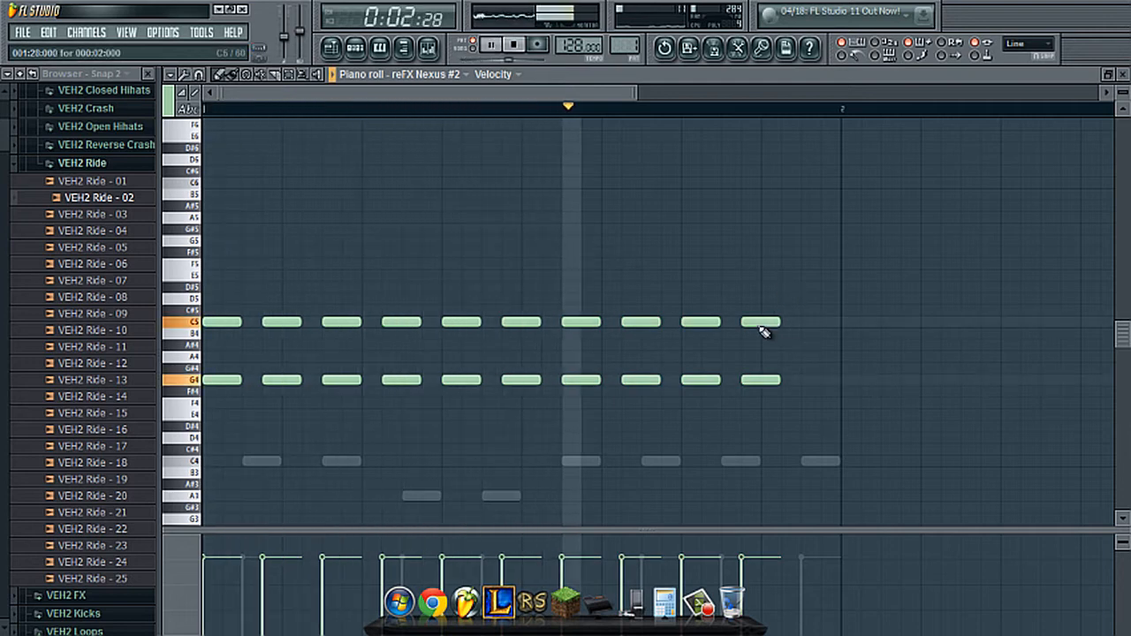
pyautogui.press('space')
# - Replace the instrument on the reFX Nexus #2 channel with IL Harmor
pyautogui.click(355, 49)
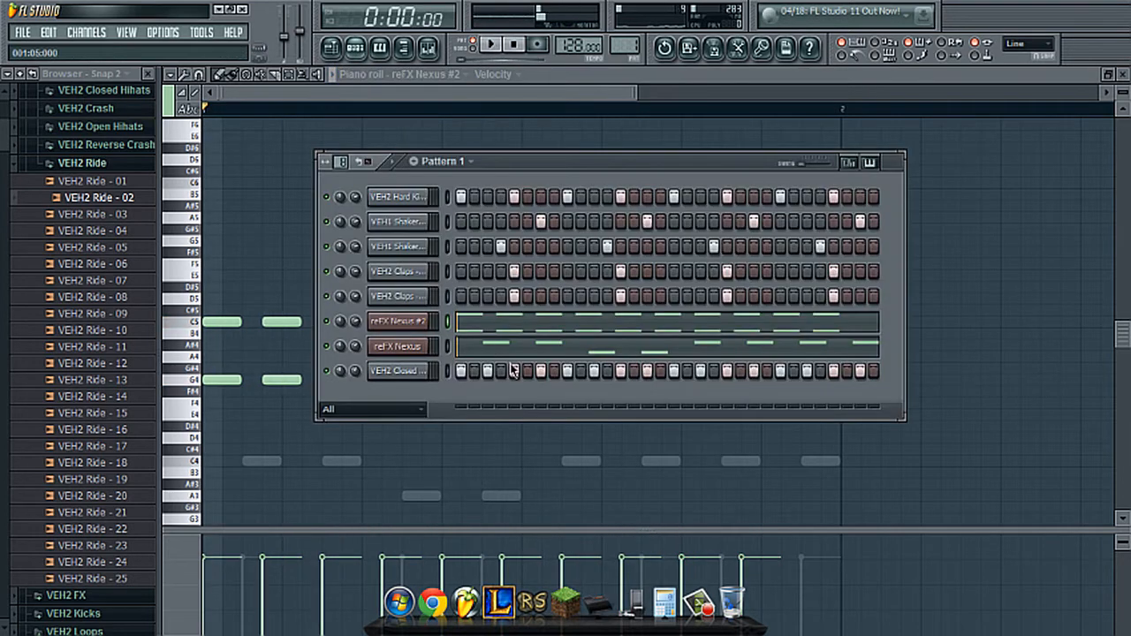
pyautogui.click(417, 346)
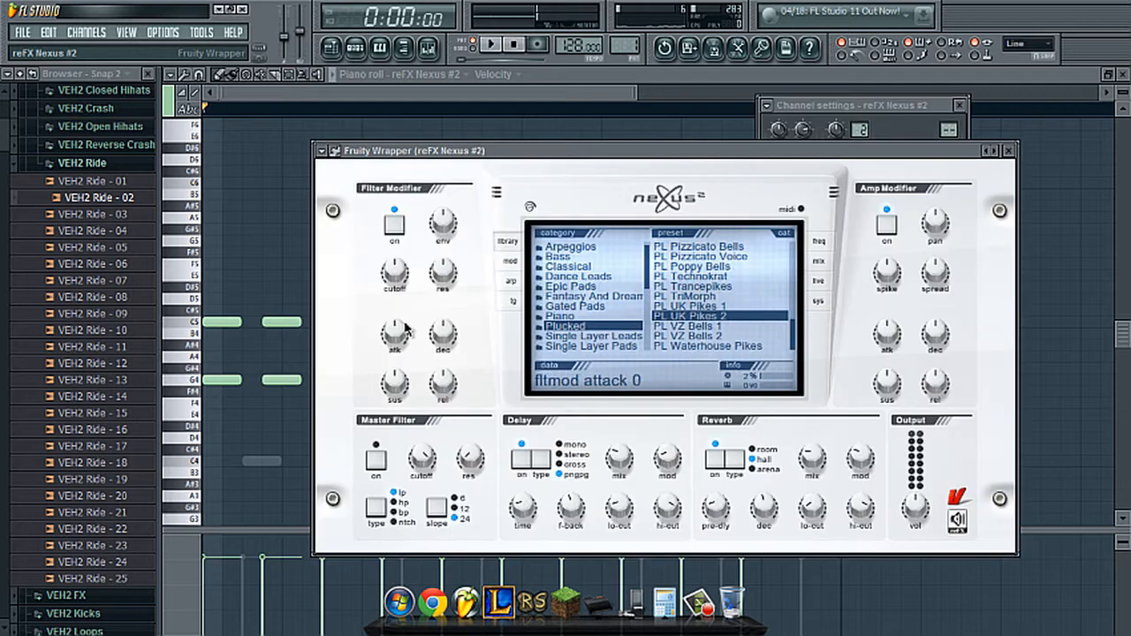
pyautogui.click(356, 49)
pyautogui.rightClick(408, 336)
pyautogui.moveTo(473, 495)
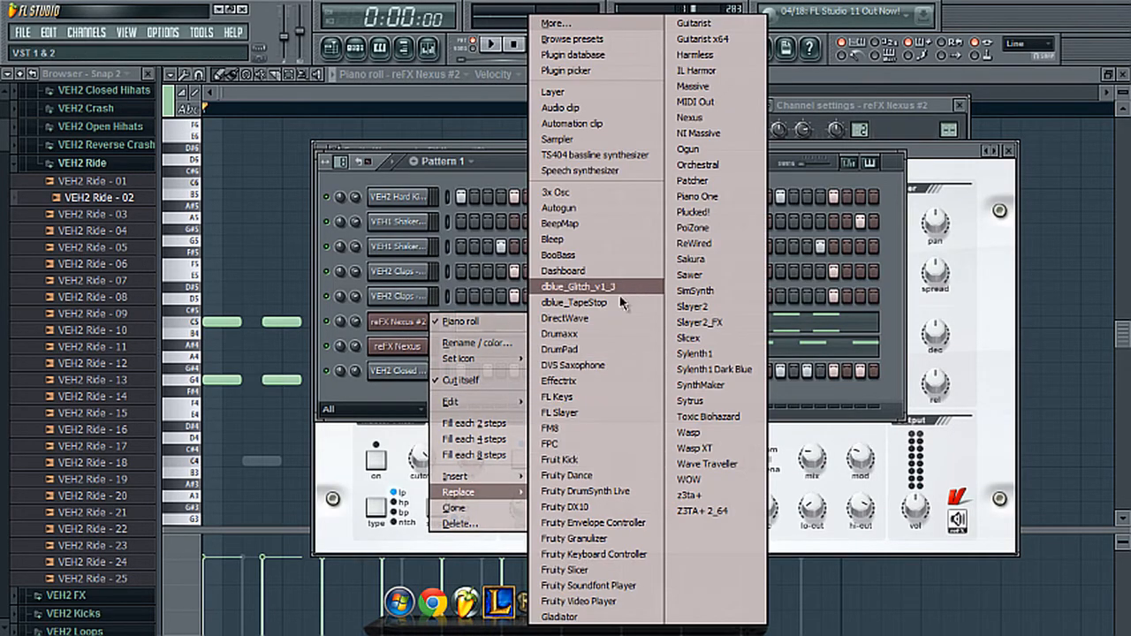
pyautogui.click(696, 70)
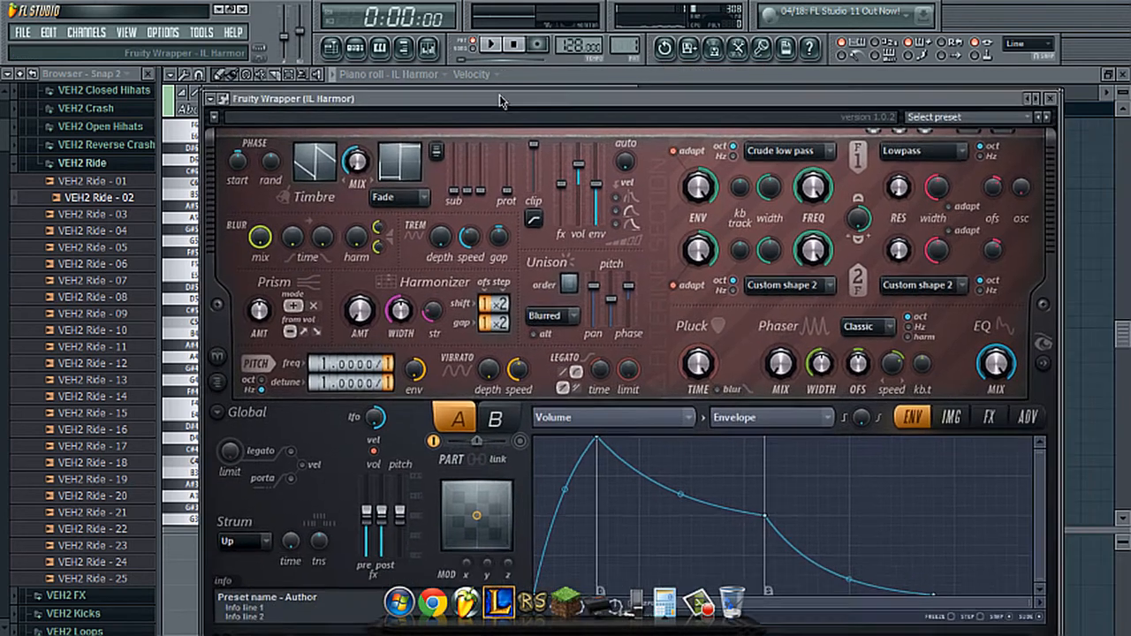
# - Reposition the Harmor window, shorten its pluck time, set the unison order to 2 and raise the harmonizer amount to 100%
pyautogui.moveTo(499, 94); pyautogui.dragTo(543, 72)
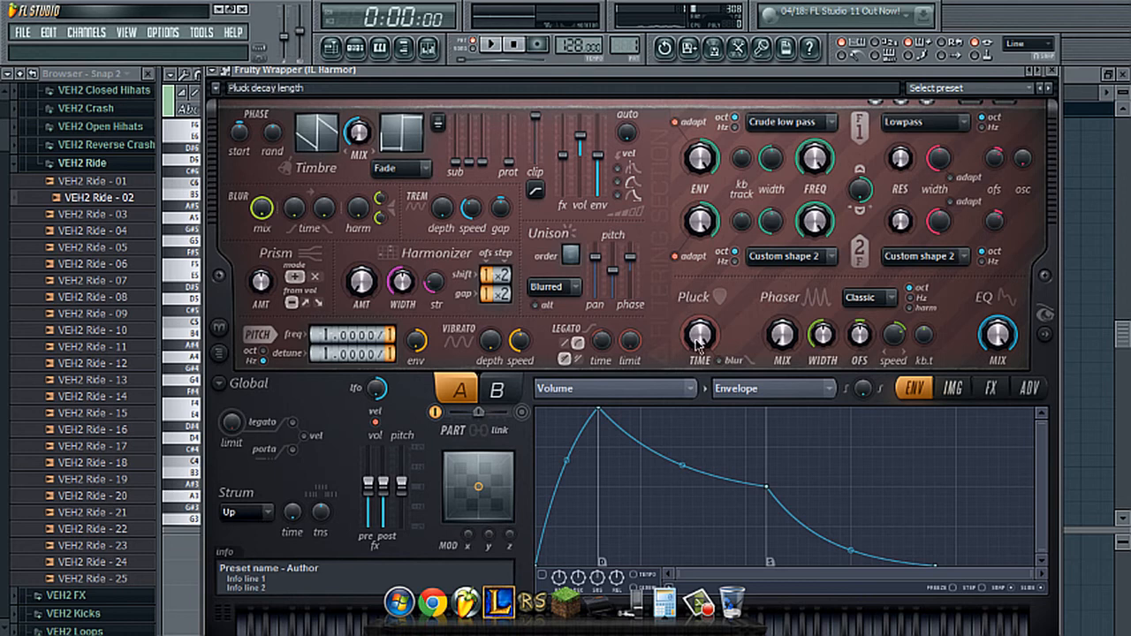
pyautogui.moveTo(696, 342); pyautogui.dragTo(730, 501)
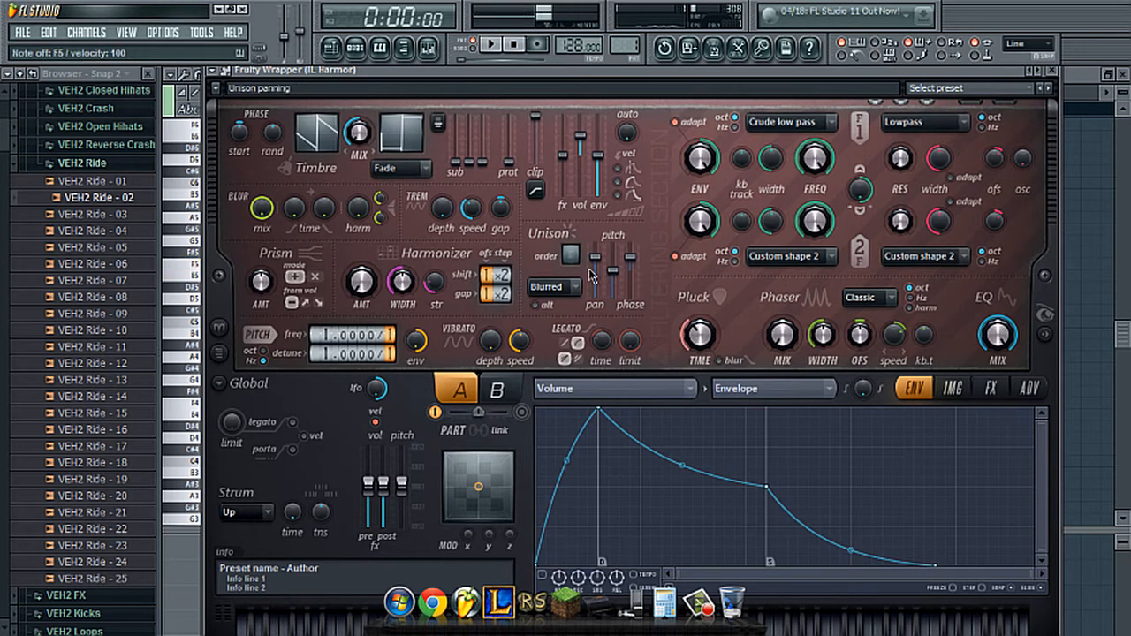
pyautogui.moveTo(361, 284); pyautogui.dragTo(363, 159)
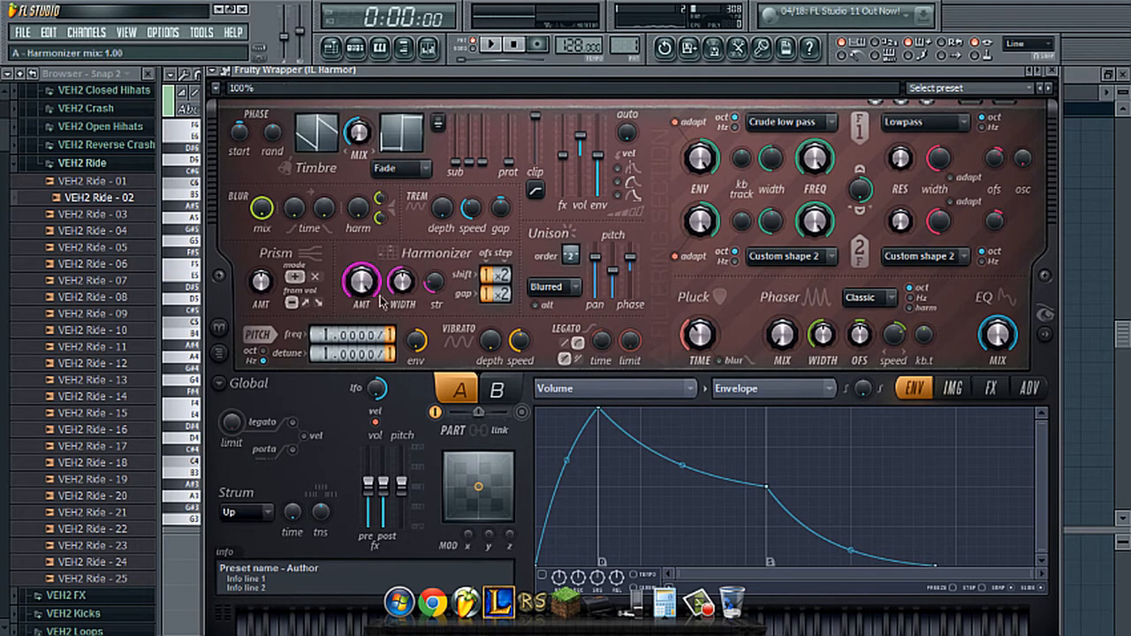
# - Try different harmonizer shift offsets while playing notes and the pattern, ending with shift at 1×1 and gap at 2×3
pyautogui.moveTo(487, 276)
pyautogui.mouseDown()
pyautogui.moveTo(487, 265)
pyautogui.moveTo(486, 284)
pyautogui.moveTo(502, 297)
pyautogui.moveTo(484, 269)
pyautogui.mouseUp()
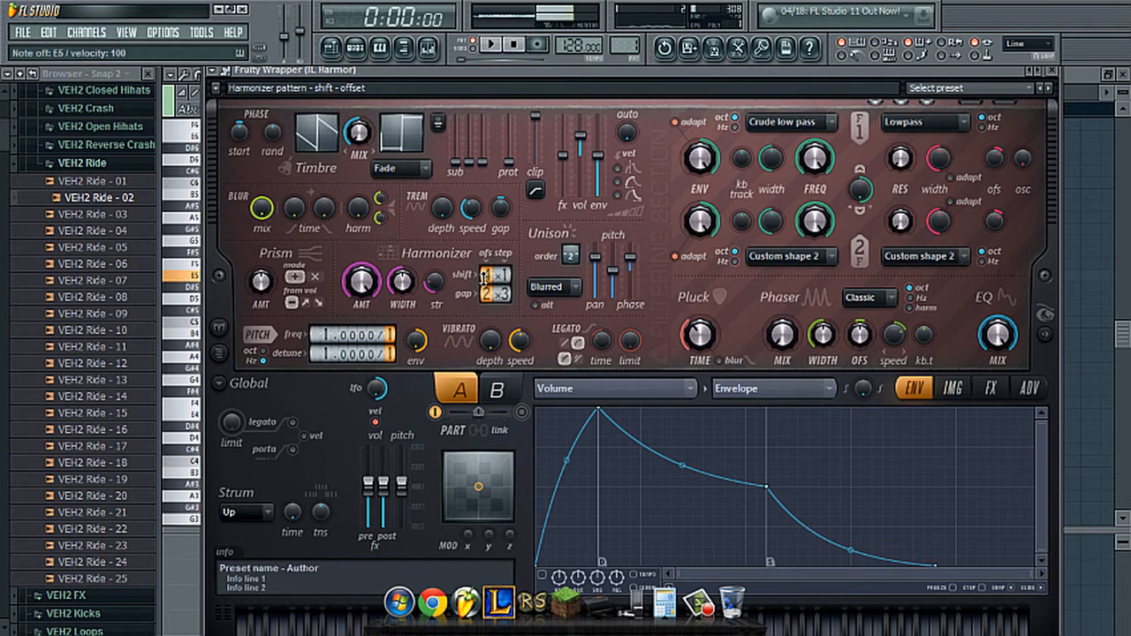
pyautogui.press('space')
pyautogui.press('space')
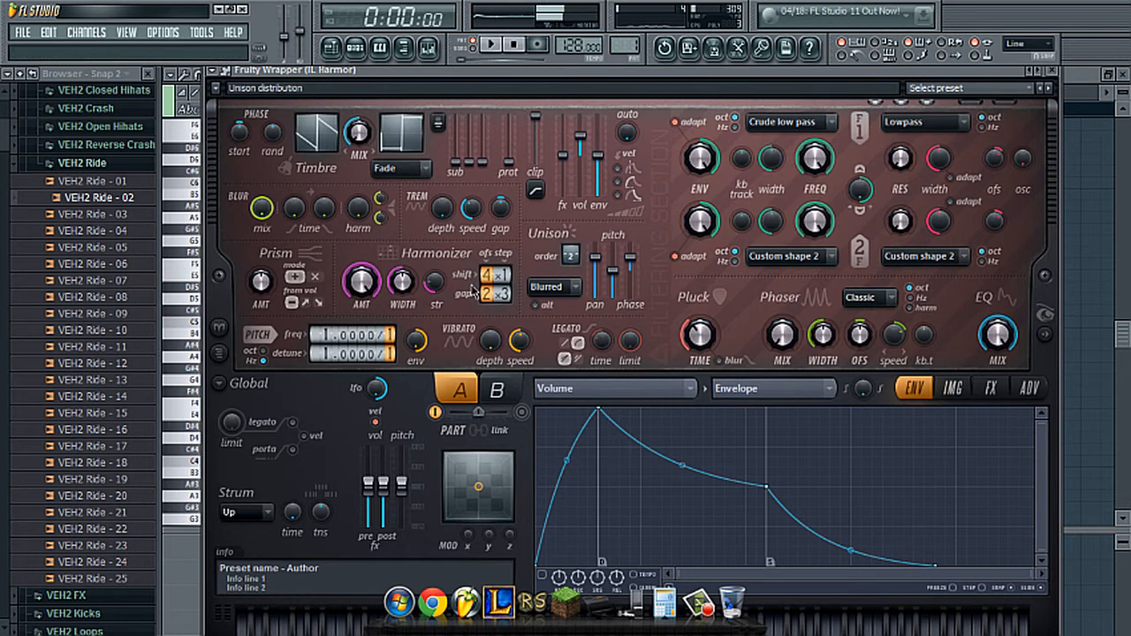
pyautogui.press('q')
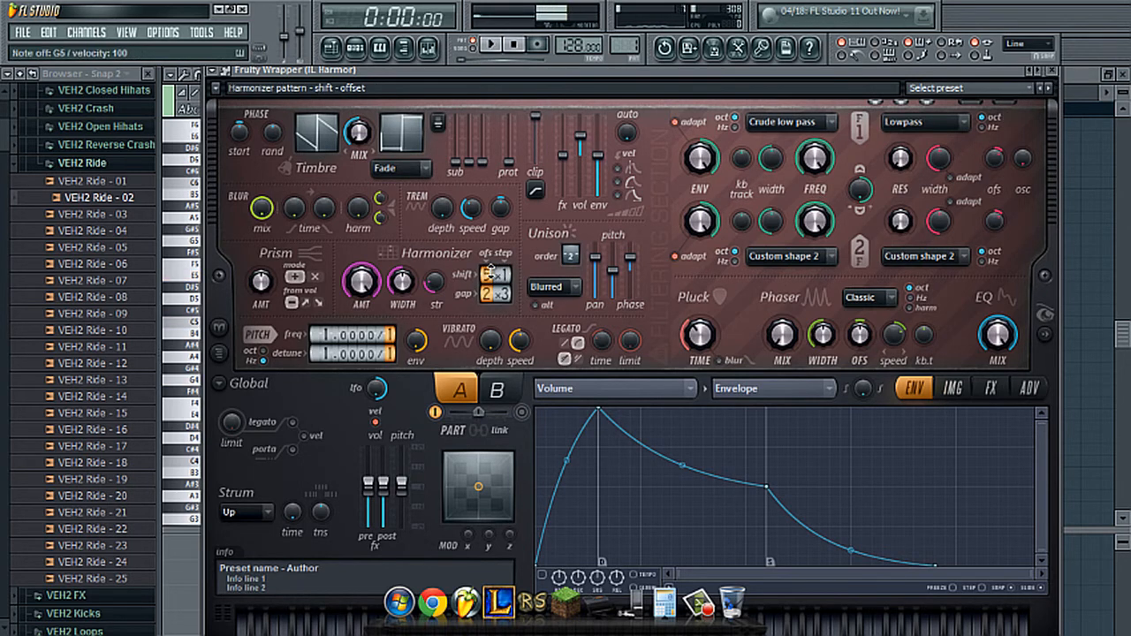
pyautogui.press('space')
pyautogui.press('space')
pyautogui.moveTo(490, 272); pyautogui.dragTo(490, 272)
pyautogui.press('space')
pyautogui.press('space')
pyautogui.press('space')
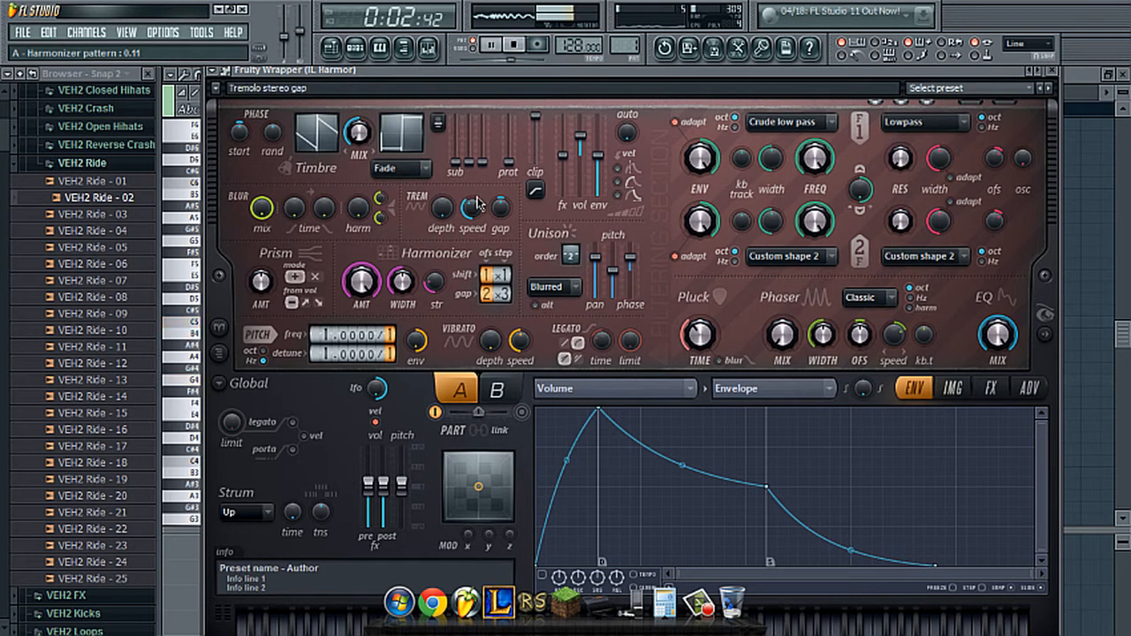
pyautogui.press('space')
# - Try a slight change of the first sub-harmonic level with playback, and close Harmor to return to its piano roll
pyautogui.moveTo(457, 163); pyautogui.dragTo(462, 168)
pyautogui.press('space')
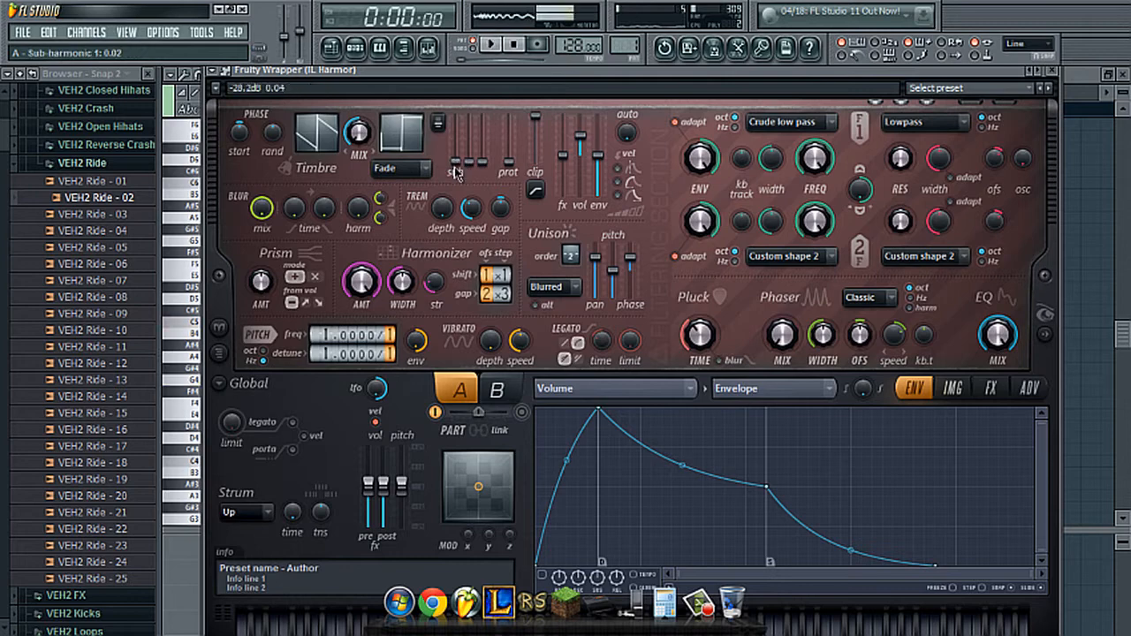
pyautogui.press('space')
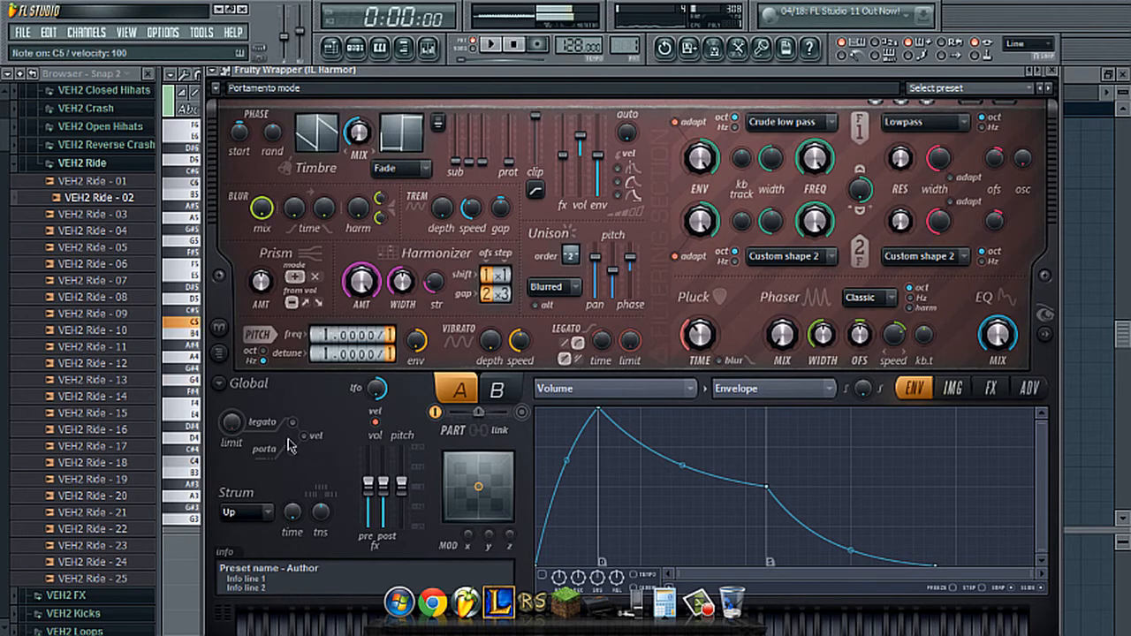
pyautogui.click(1054, 72)
pyautogui.click(429, 107)
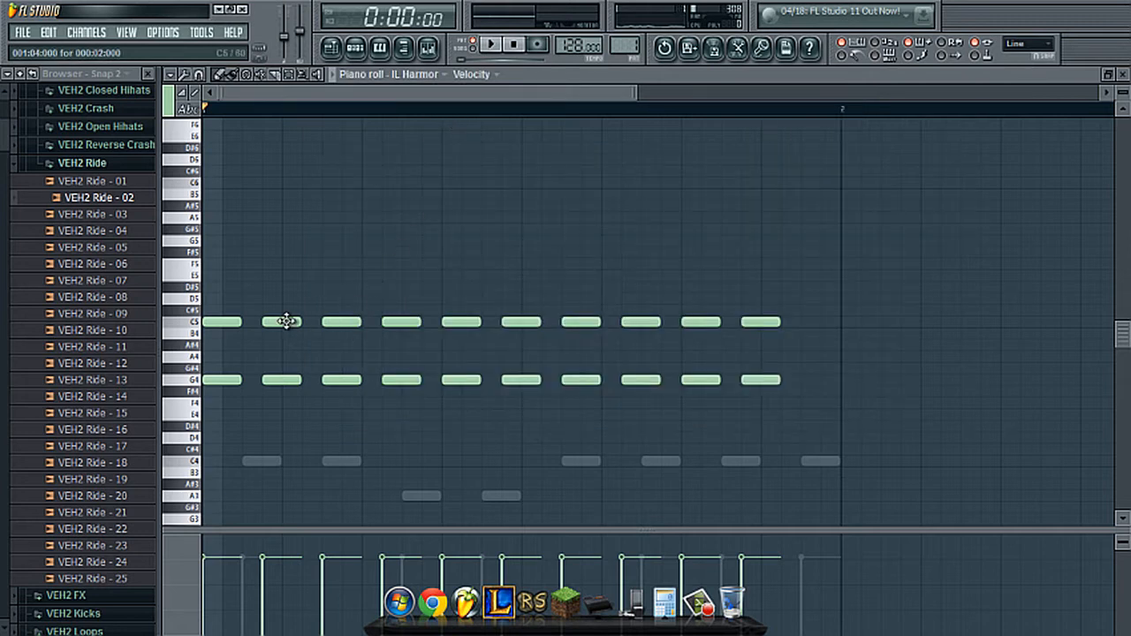
# - Lower the fourth, fifth and sixth G4 notes to E4 and play the pattern
pyautogui.scroll(-4, 286, 321)
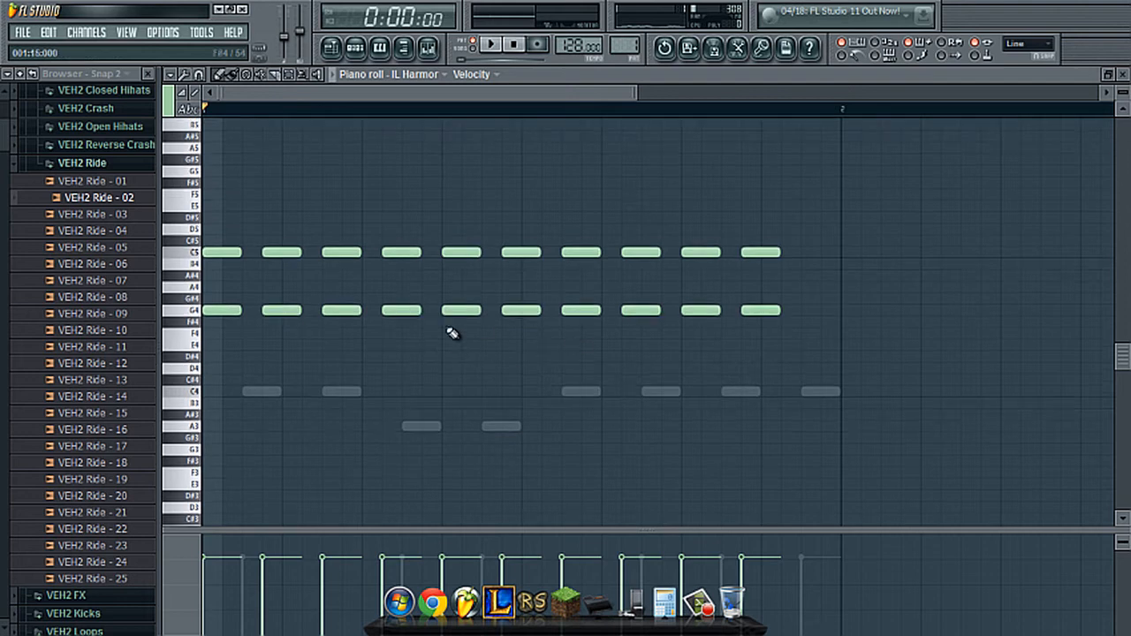
pyautogui.moveTo(383, 227); pyautogui.dragTo(556, 348)
pyautogui.moveTo(530, 296); pyautogui.dragTo(357, 329)
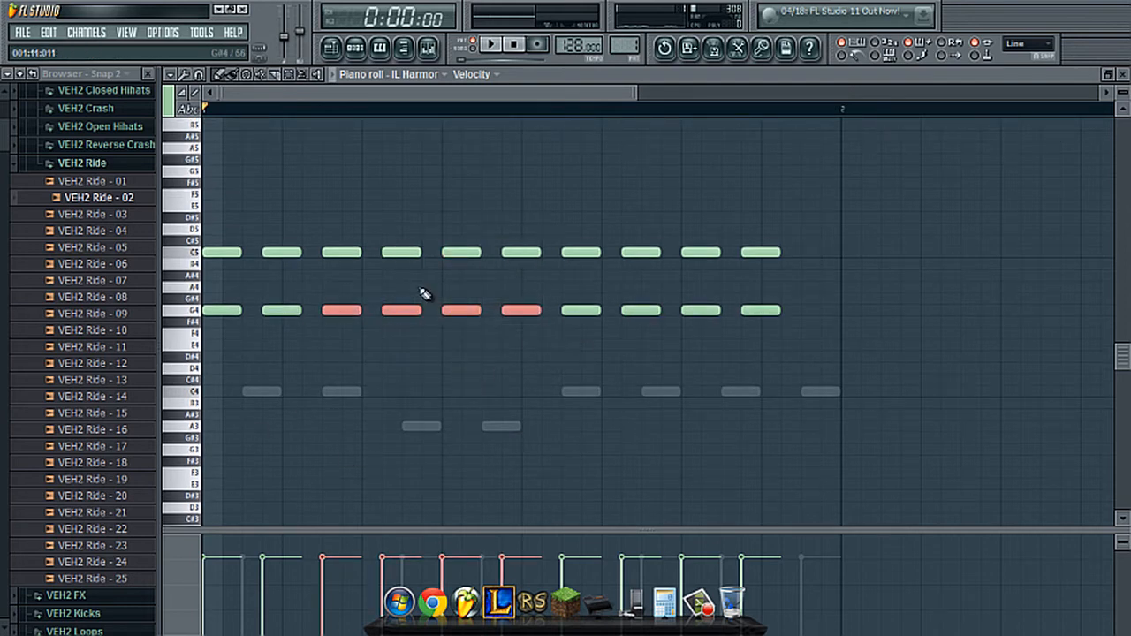
pyautogui.moveTo(383, 283); pyautogui.dragTo(541, 351)
pyautogui.moveTo(405, 311); pyautogui.dragTo(402, 352)
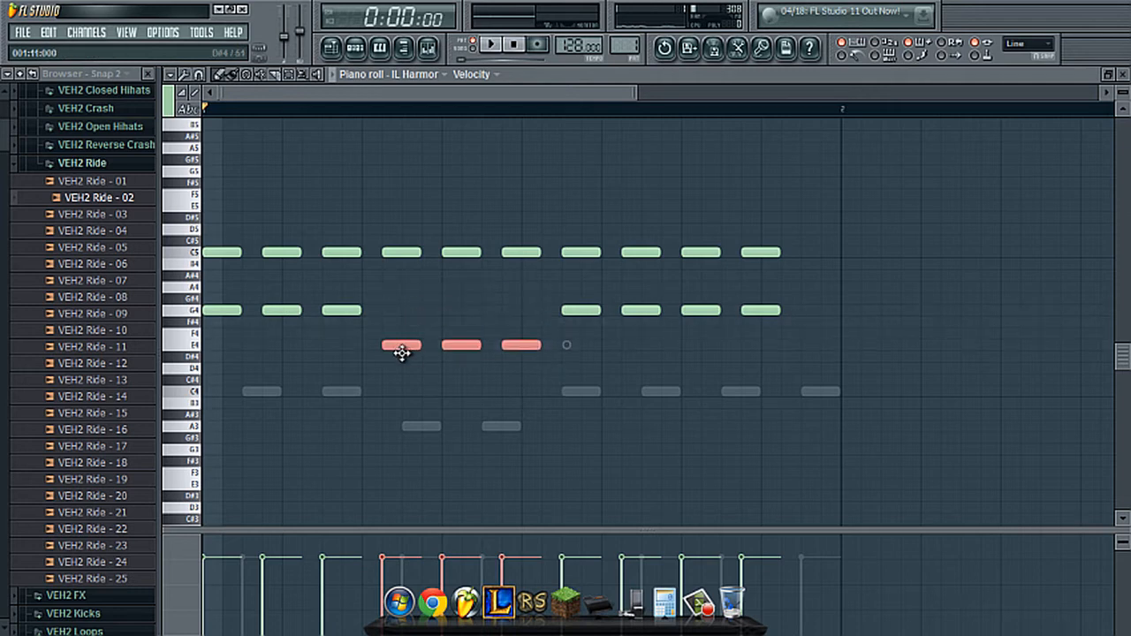
pyautogui.keyDown('ctrl'); pyautogui.click(539, 198); pyautogui.keyUp('ctrl')
pyautogui.press('space')
# - Lower the fourth, fifth and sixth C5 notes to A4 to match the E4 notes beneath them
pyautogui.moveTo(537, 226); pyautogui.dragTo(395, 287)
pyautogui.rightClick(420, 235)
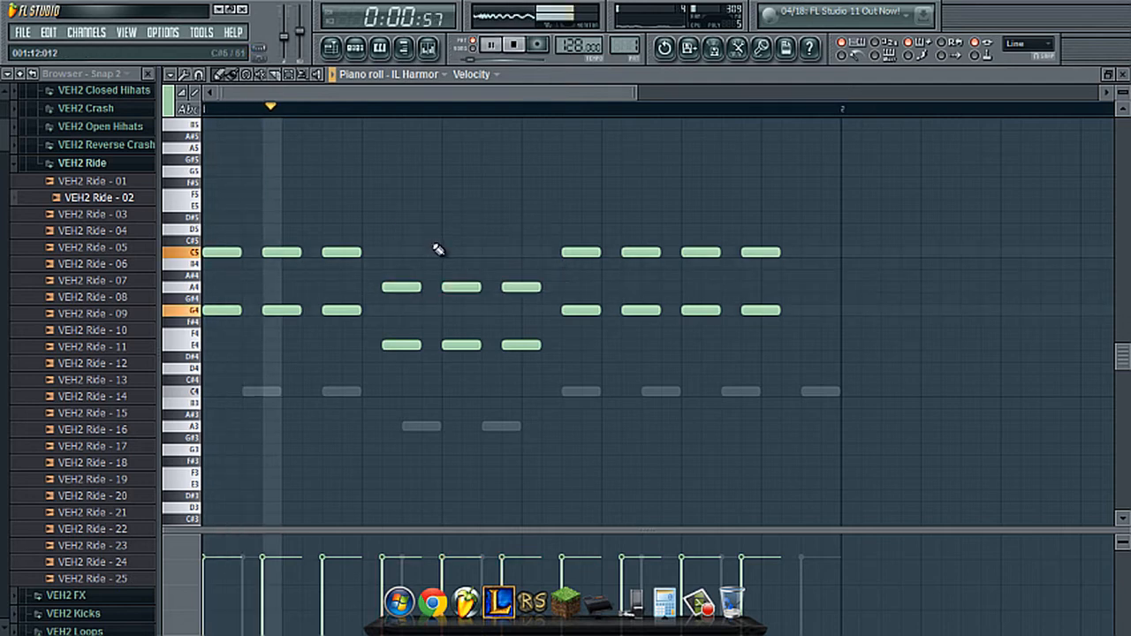
pyautogui.press('space')
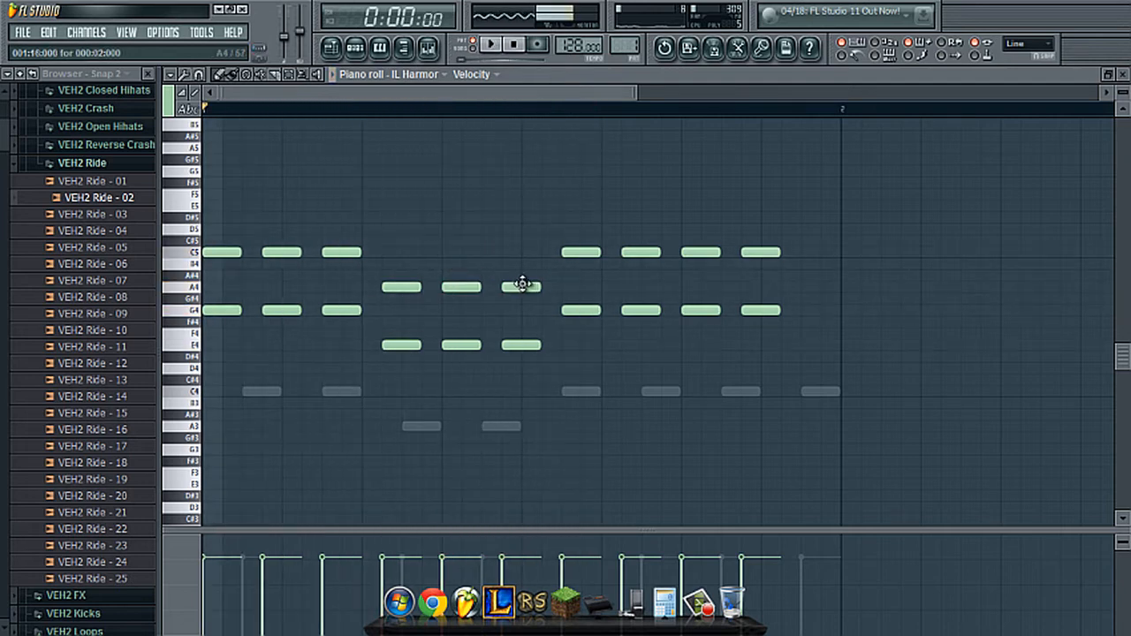
# - Move the last A4 and E4 notes one step earlier and play the pattern
pyautogui.moveTo(523, 285); pyautogui.dragTo(504, 287)
pyautogui.press('space')
pyautogui.moveTo(527, 344); pyautogui.dragTo(508, 345)
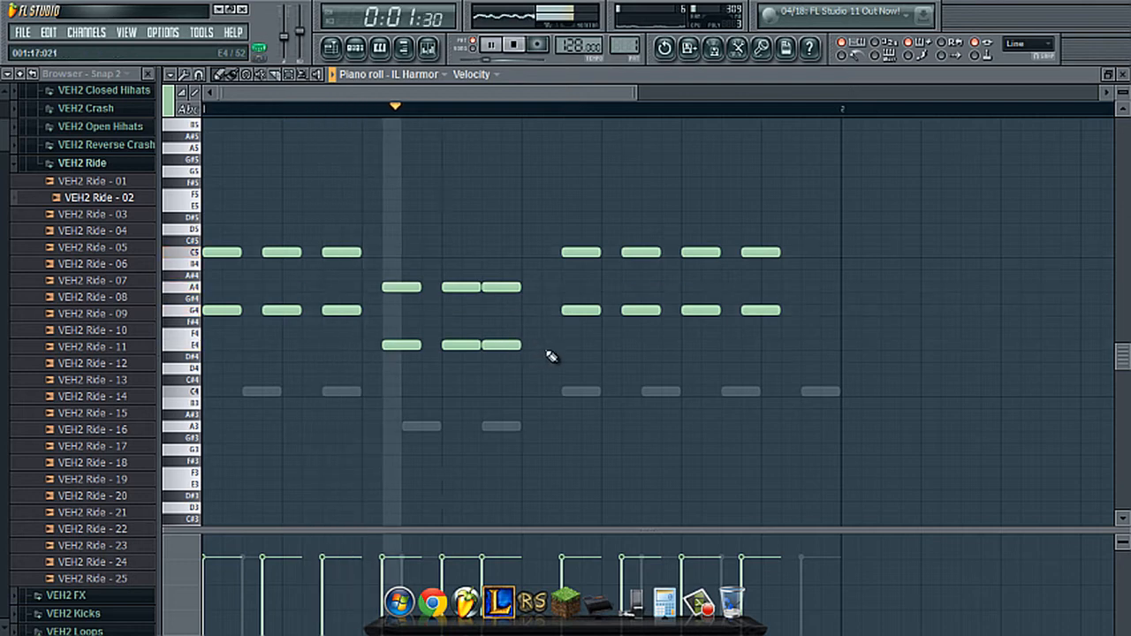
pyautogui.press('space')
# - Shift the last four C5 and G4 pairs earlier by two steps in total, playing the pattern after each one-step move
pyautogui.moveTo(789, 252); pyautogui.dragTo(555, 310)
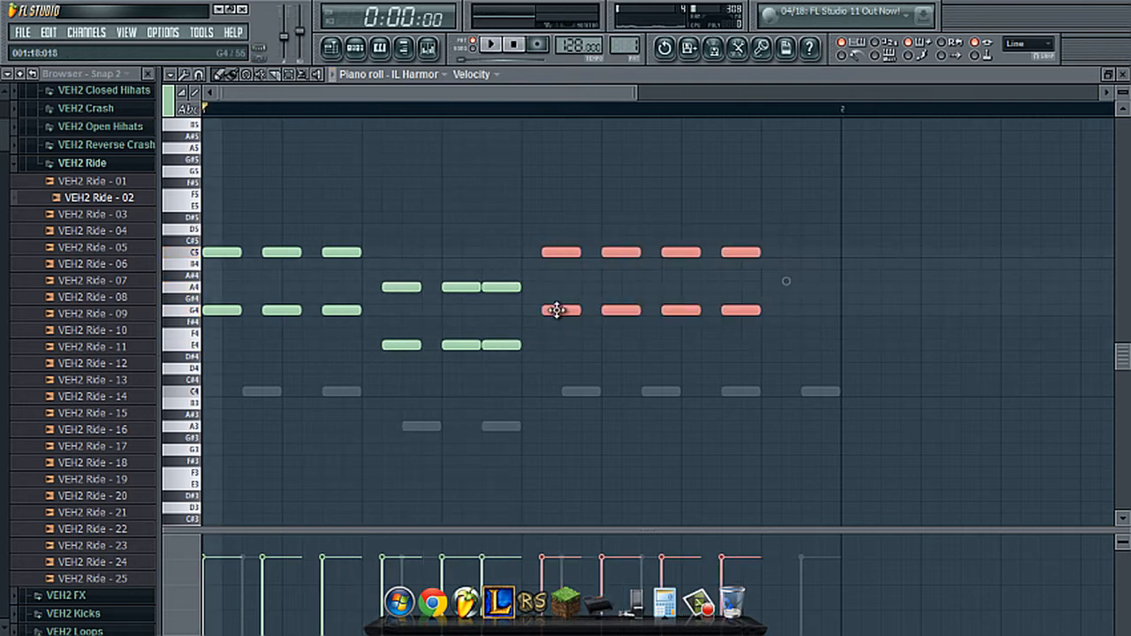
pyautogui.rightClick(730, 184)
pyautogui.press('space')
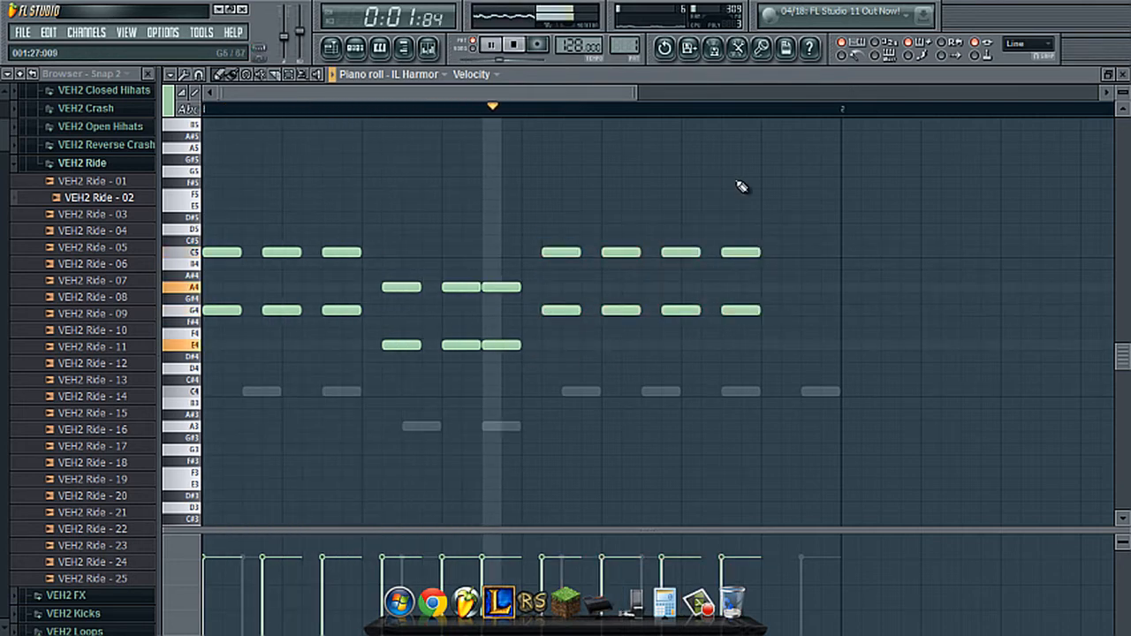
pyautogui.press('space')
pyautogui.moveTo(812, 182); pyautogui.dragTo(553, 310)
pyautogui.rightClick(616, 203)
pyautogui.press('space')
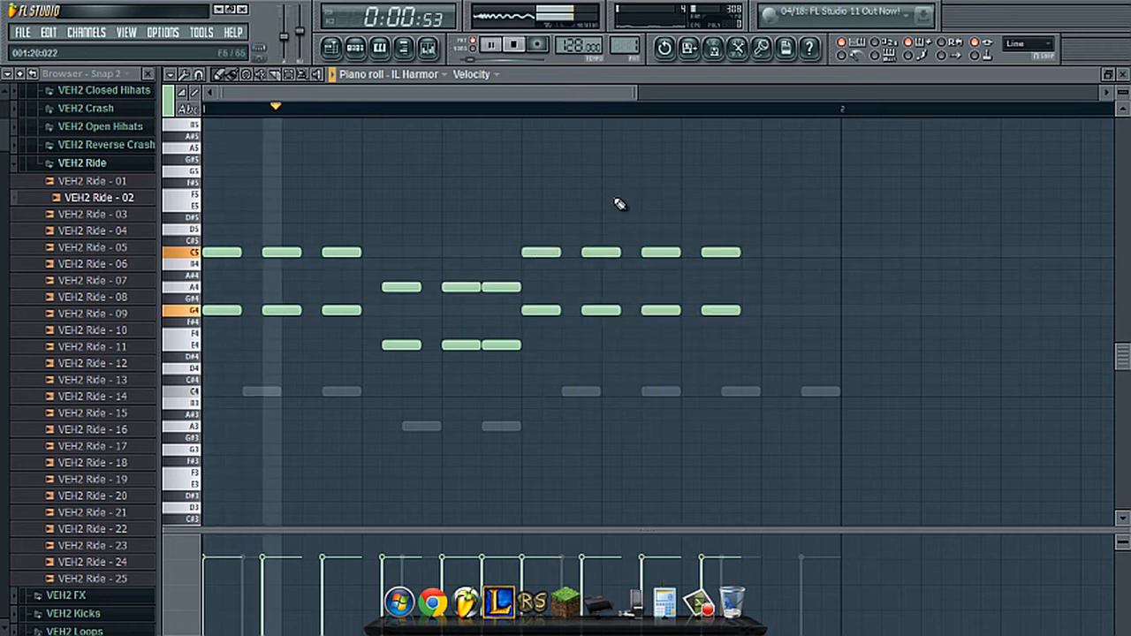
# - Add a closing C5 and G4 note pair after the last chord of the IL Harmor melody and stop playback
pyautogui.click(767, 252)
pyautogui.click(764, 310)
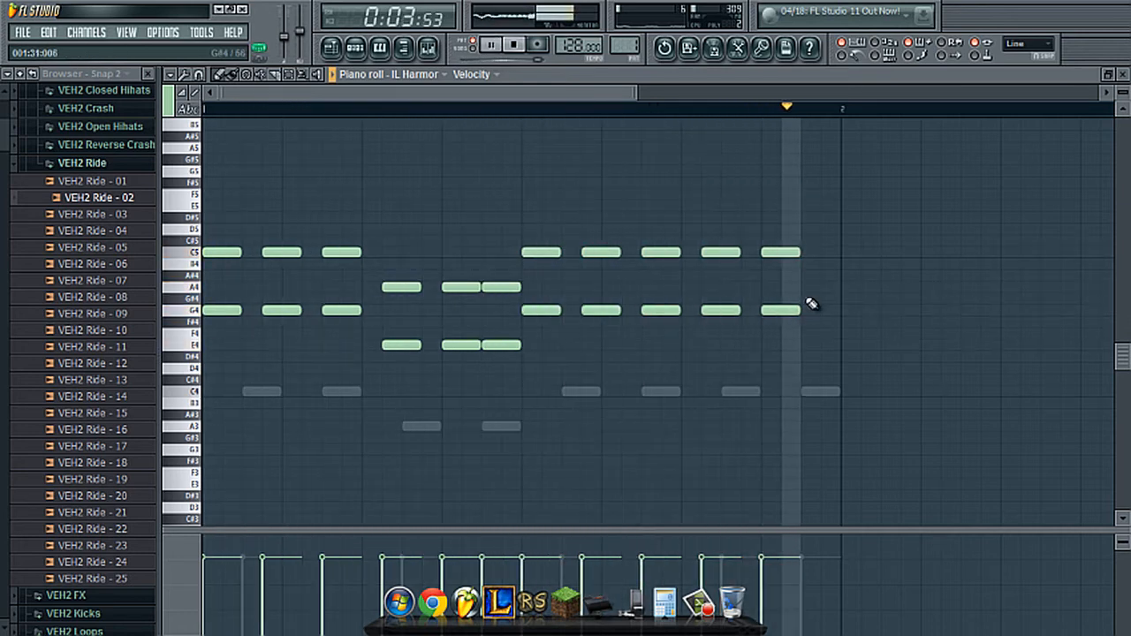
pyautogui.press('space')
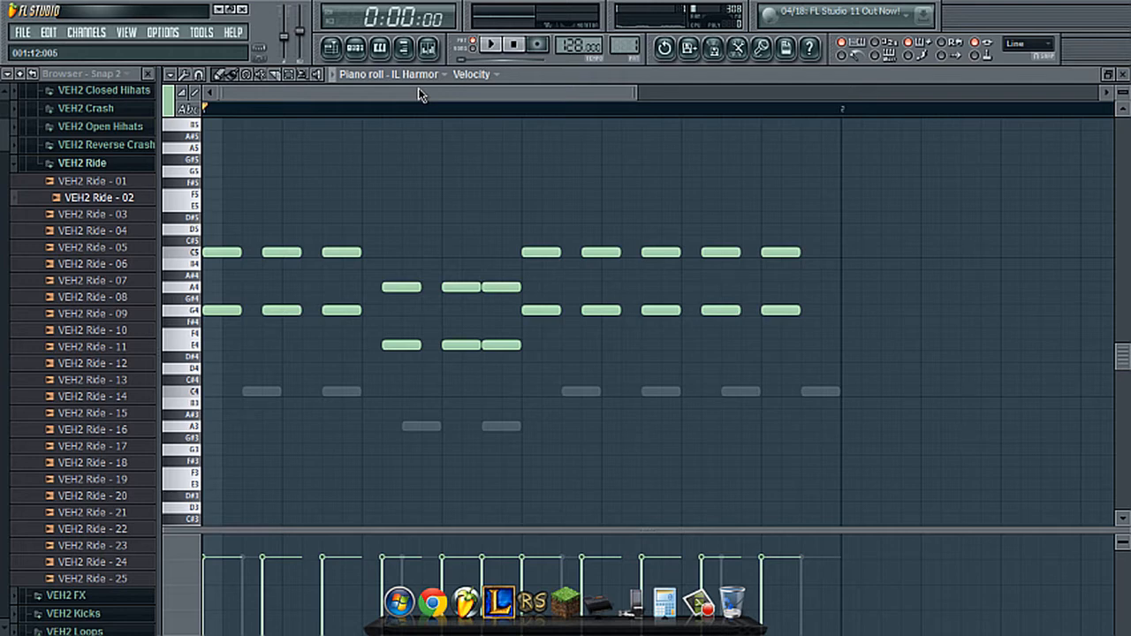
# - Audition the VEH2 Hard Kicks - 025 channel and load Fruity Parametric EQ 2 on its mixer track, Insert 1
pyautogui.click(368, 47)
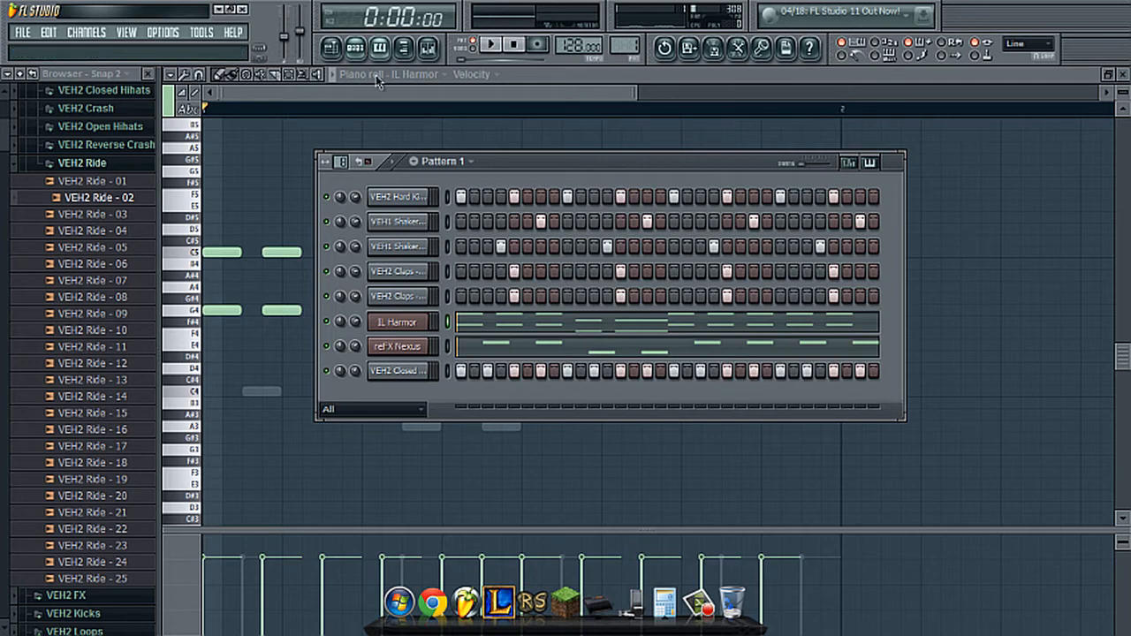
pyautogui.click(438, 50)
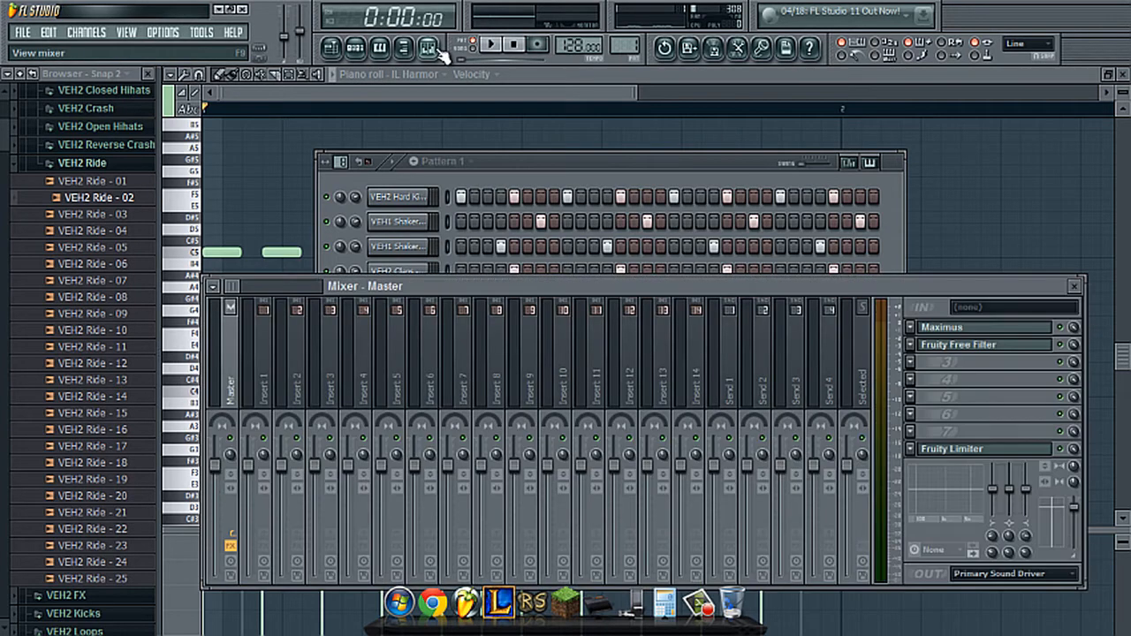
pyautogui.click(426, 199)
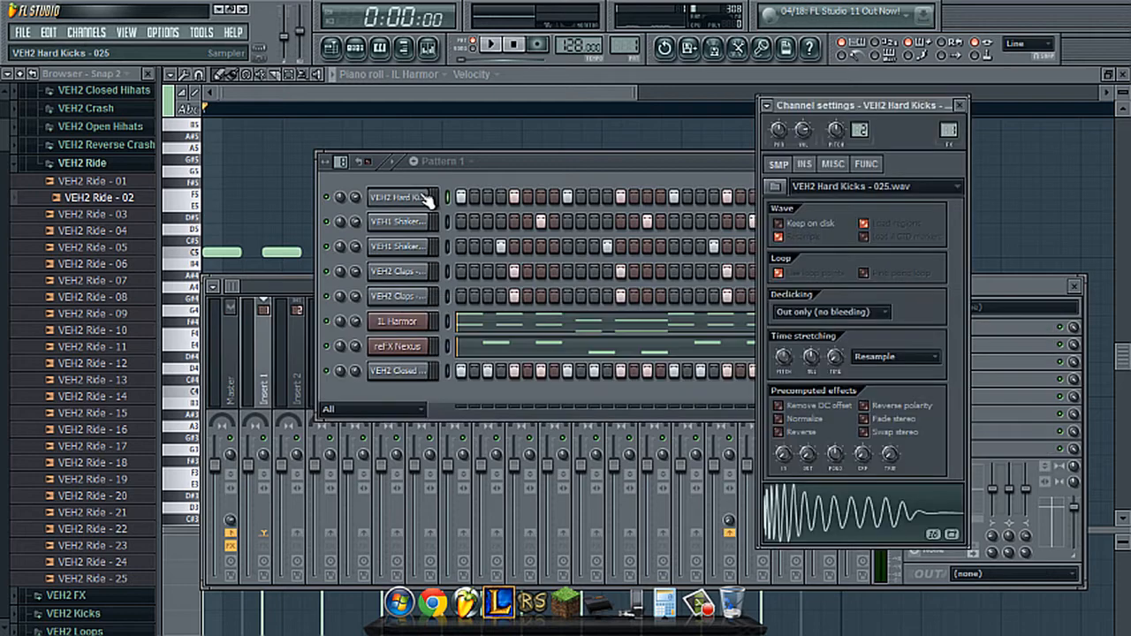
pyautogui.click(270, 367)
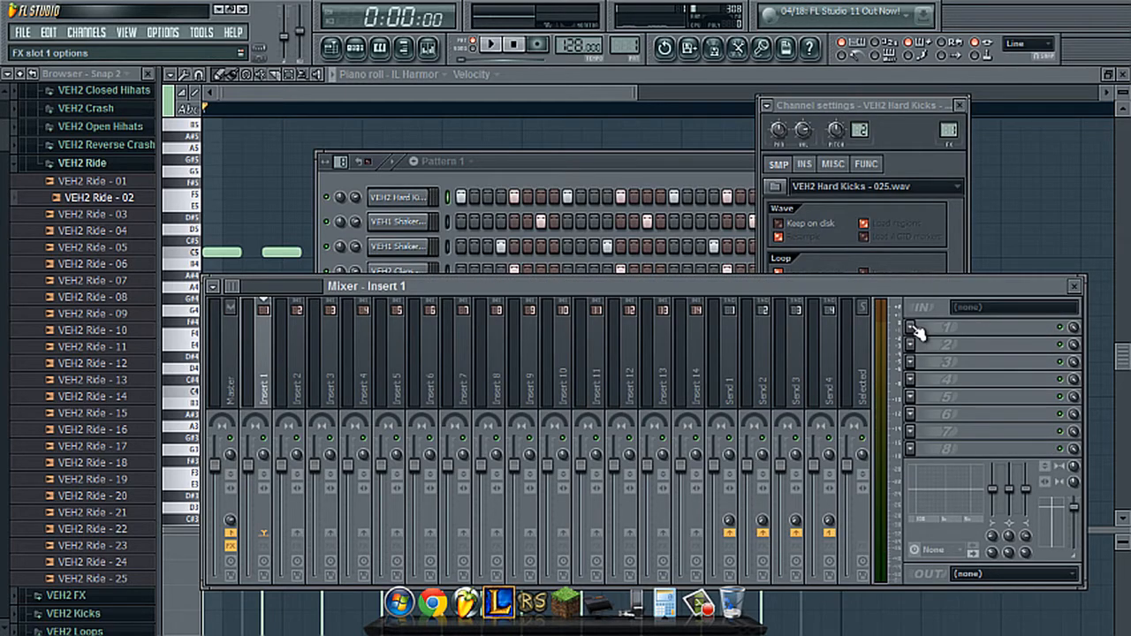
pyautogui.press('z')
pyautogui.press('z')
pyautogui.press('z')
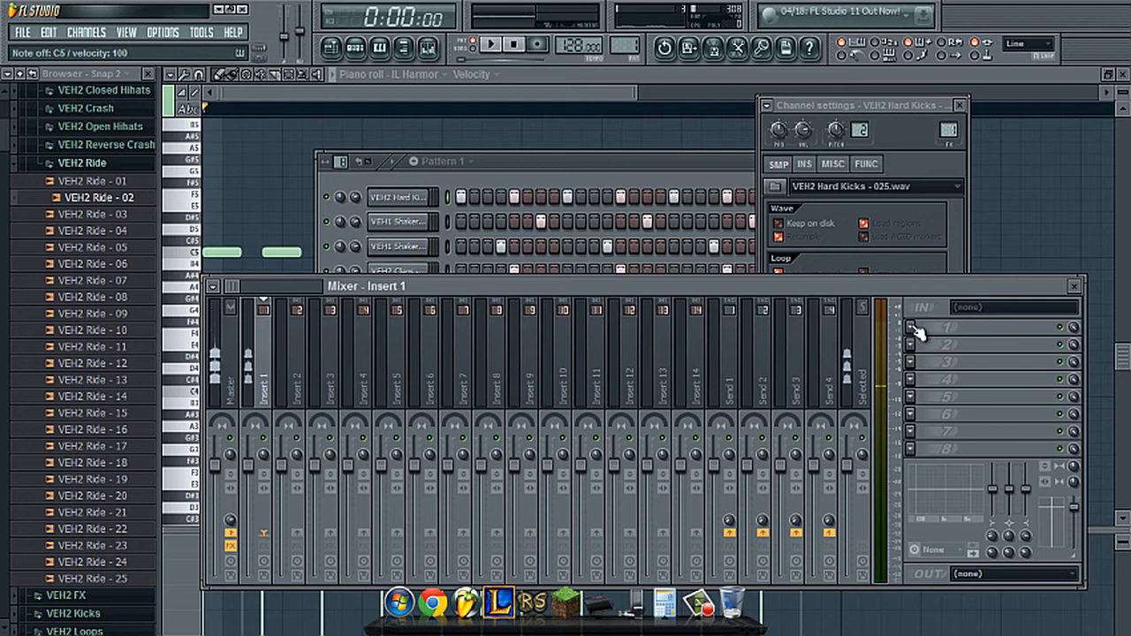
pyautogui.click(912, 329)
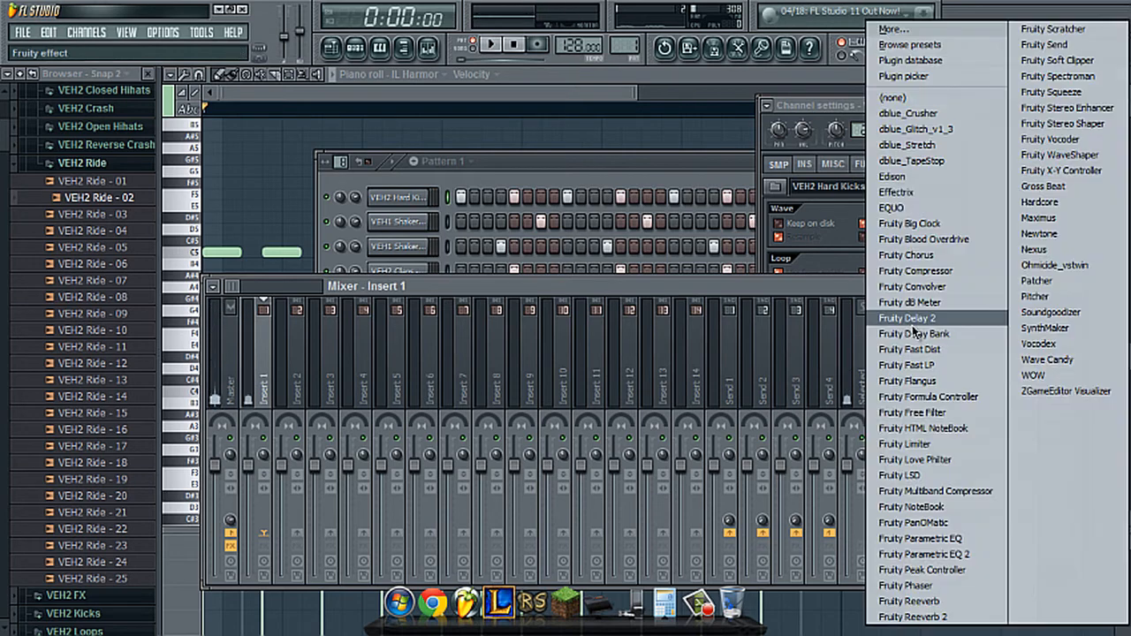
pyautogui.click(913, 555)
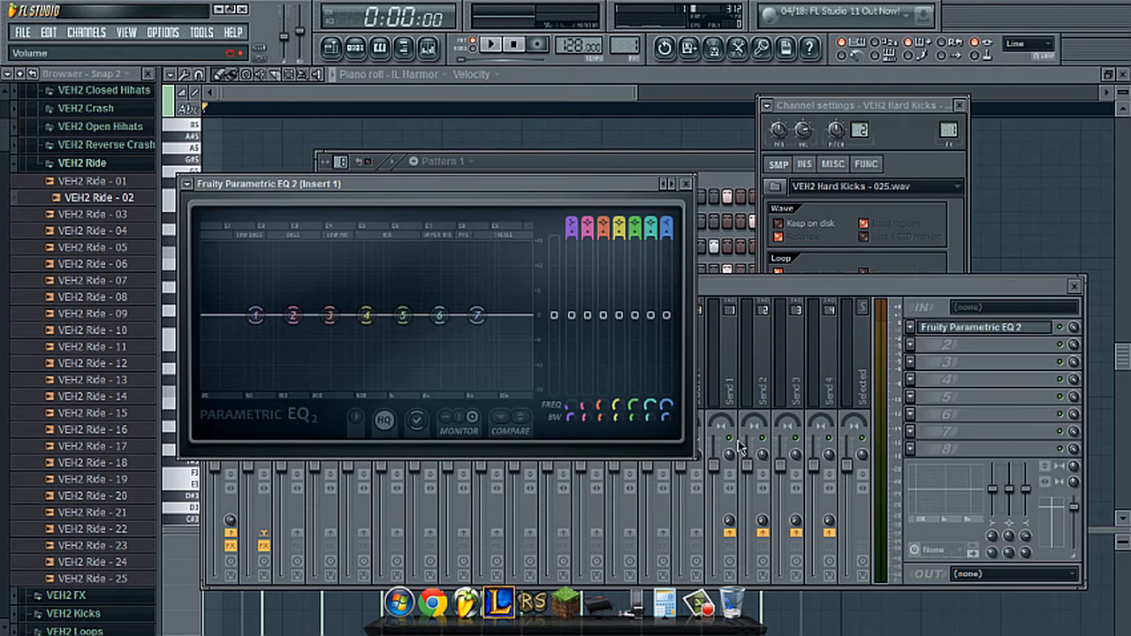
# - Boost bands 1 and 2 and, more gently, bands 6 and 7 of the kick's equalizer while auditioning the sample
pyautogui.moveTo(481, 189); pyautogui.dragTo(652, 279)
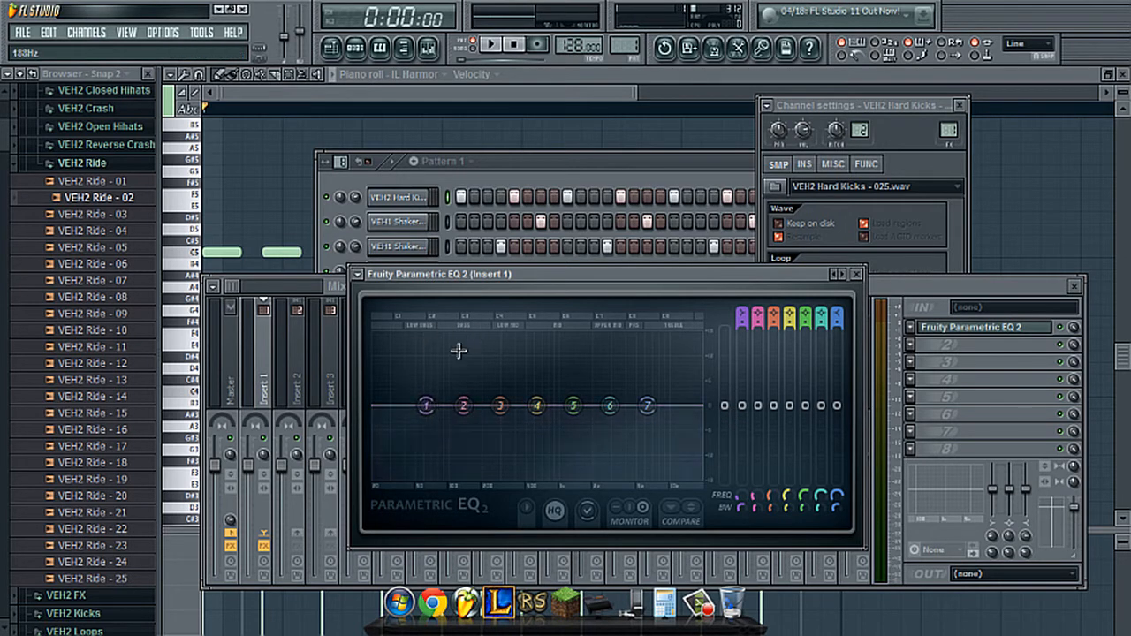
pyautogui.moveTo(426, 404); pyautogui.dragTo(458, 349)
pyautogui.press('q')
pyautogui.press('q')
pyautogui.press('q')
pyautogui.moveTo(469, 394); pyautogui.dragTo(471, 382)
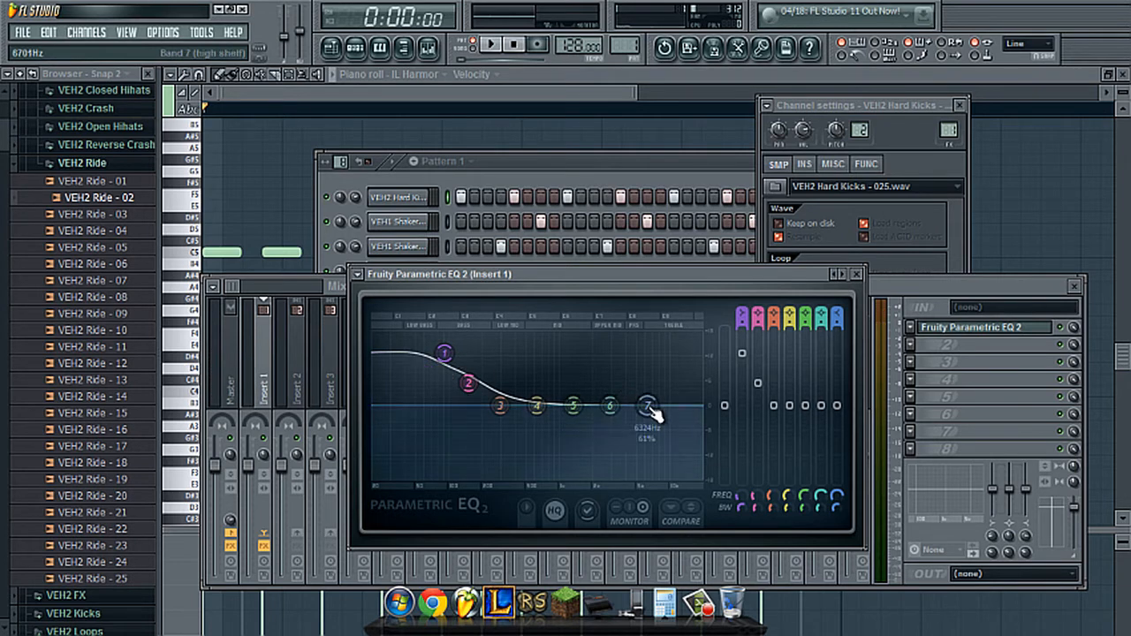
pyautogui.moveTo(652, 408); pyautogui.dragTo(658, 385)
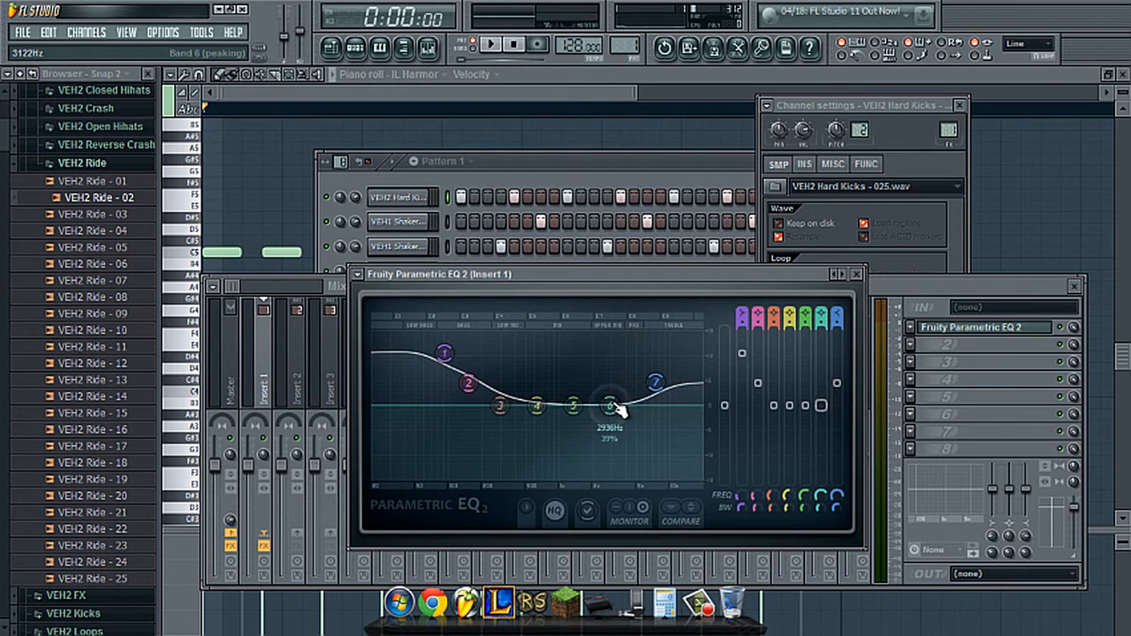
pyautogui.moveTo(618, 411); pyautogui.dragTo(629, 388)
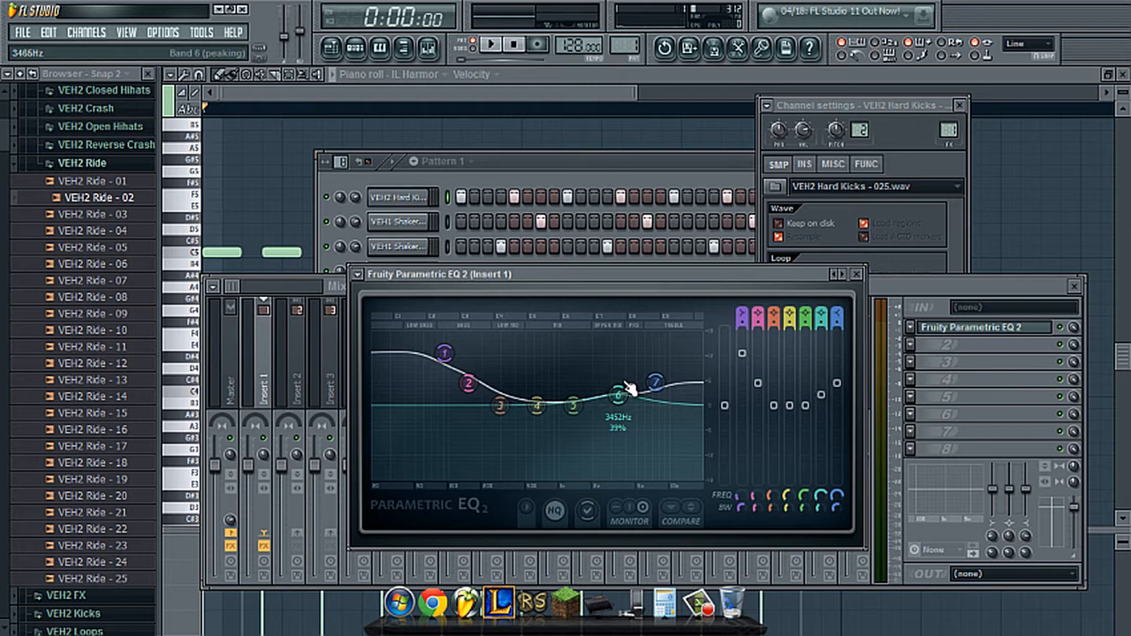
# - Load Fruity Parametric EQ 2 on Insert 2 for VEH1 Shaker - 06 and raise bands 3 through 7
pyautogui.click(559, 176)
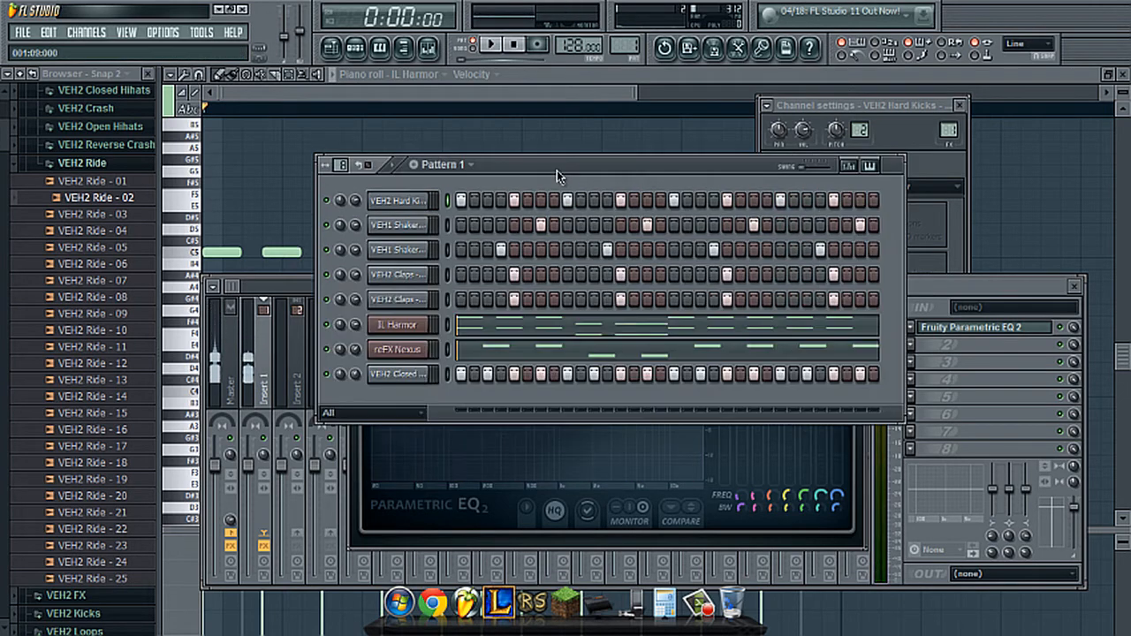
pyautogui.click(433, 225)
pyautogui.click(1016, 302)
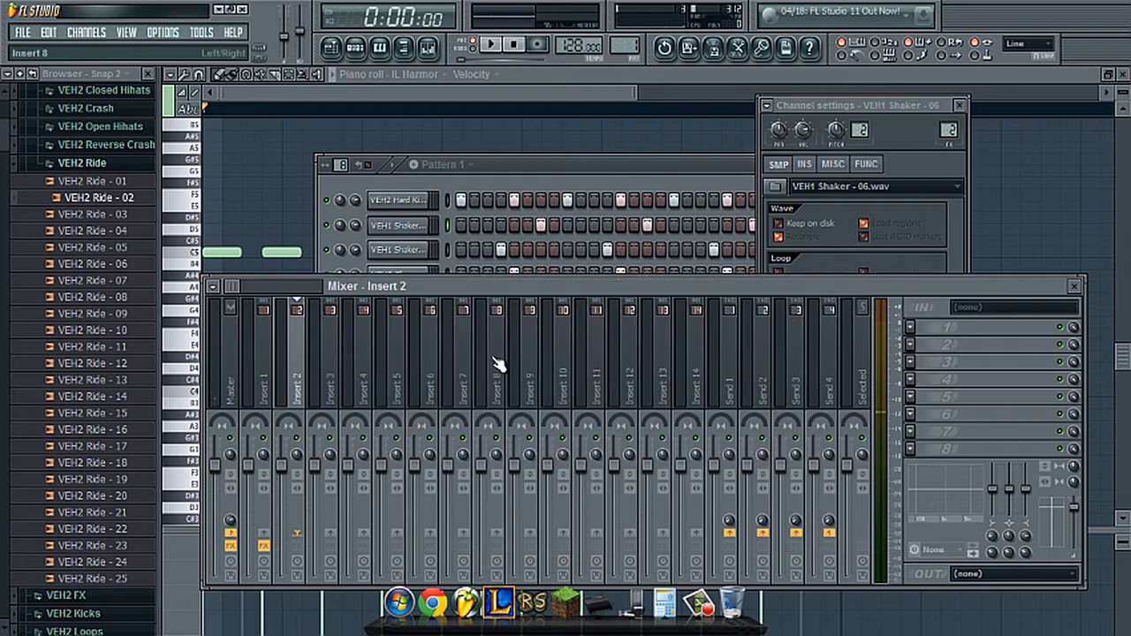
pyautogui.click(917, 327)
pyautogui.click(996, 547)
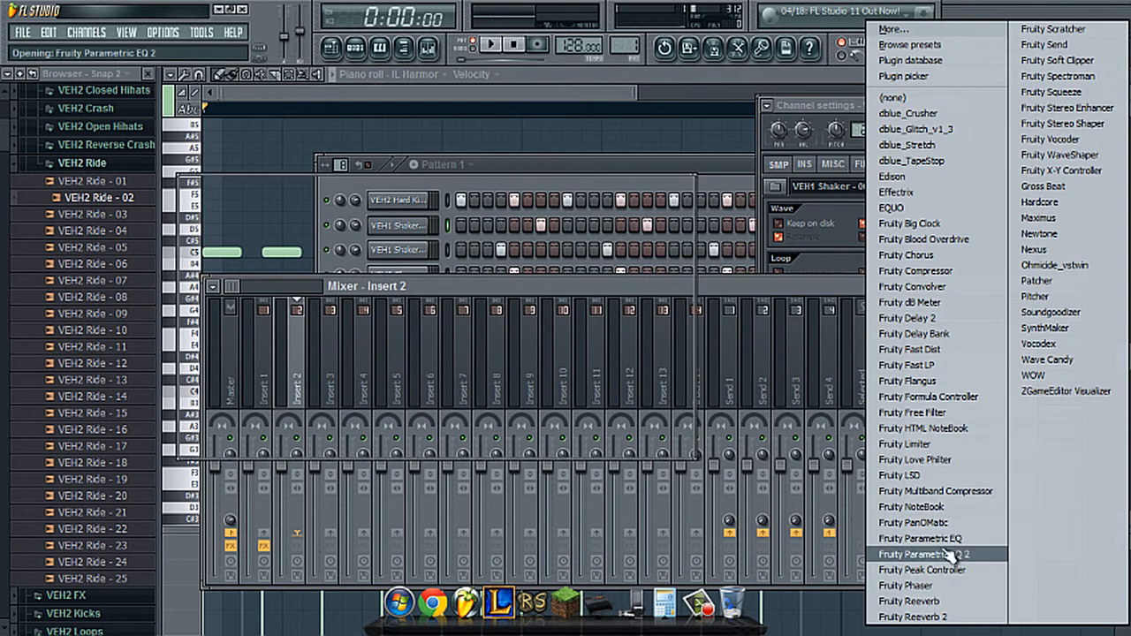
pyautogui.moveTo(477, 315); pyautogui.dragTo(481, 261)
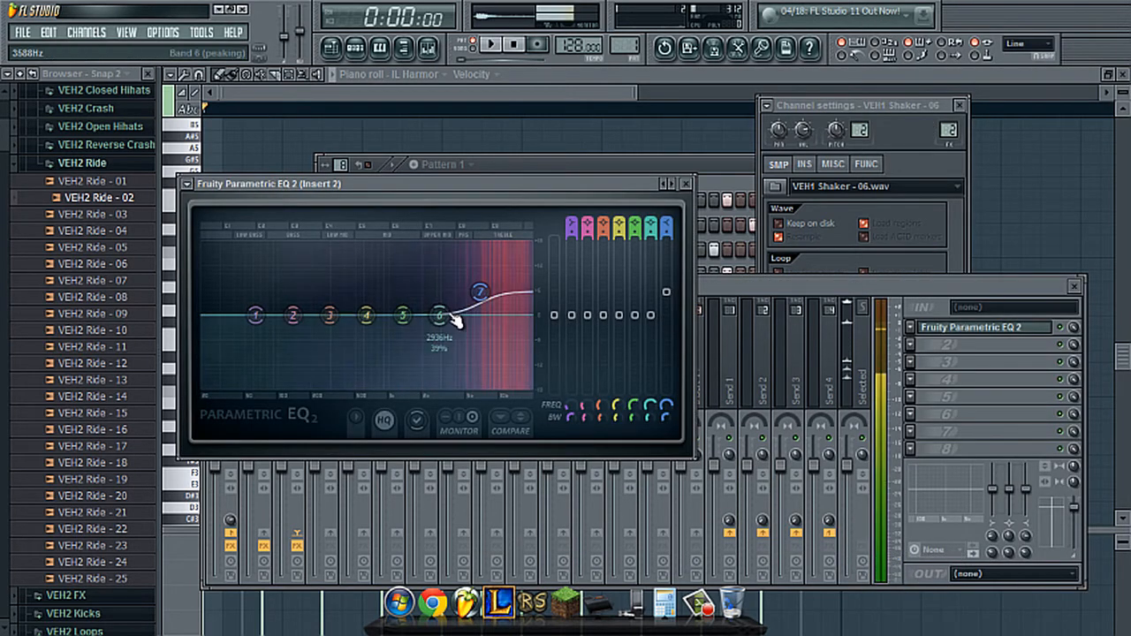
pyautogui.moveTo(446, 315); pyautogui.dragTo(327, 305)
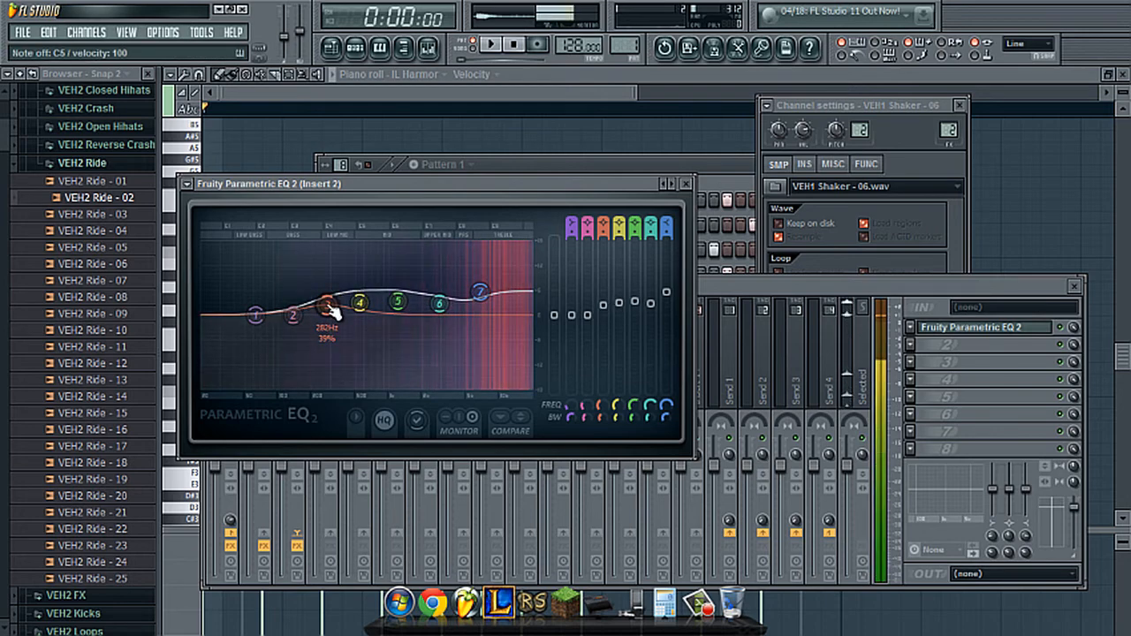
# - Play the pattern to hear the equalized kick and shaker in the mix
pyautogui.click(528, 167)
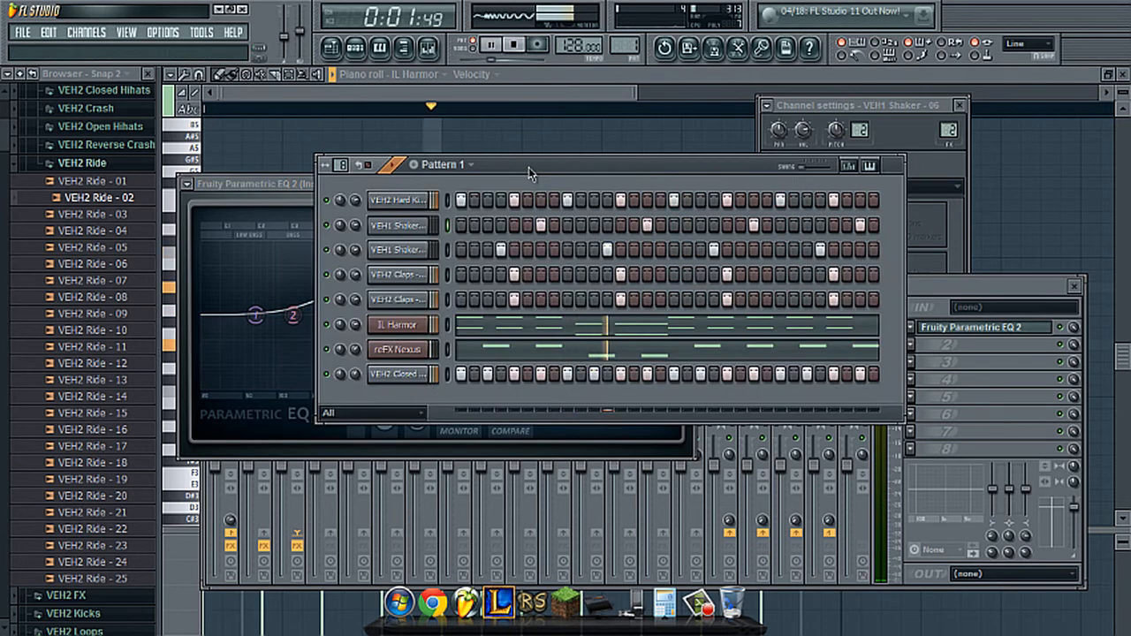
pyautogui.press('space')
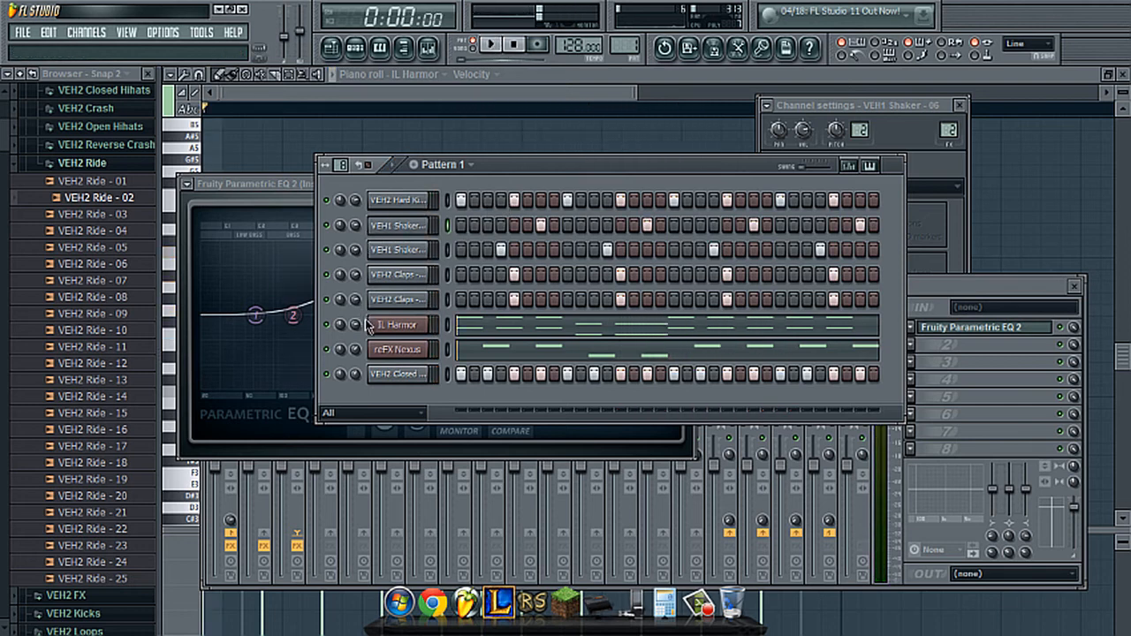
pyautogui.press('space')
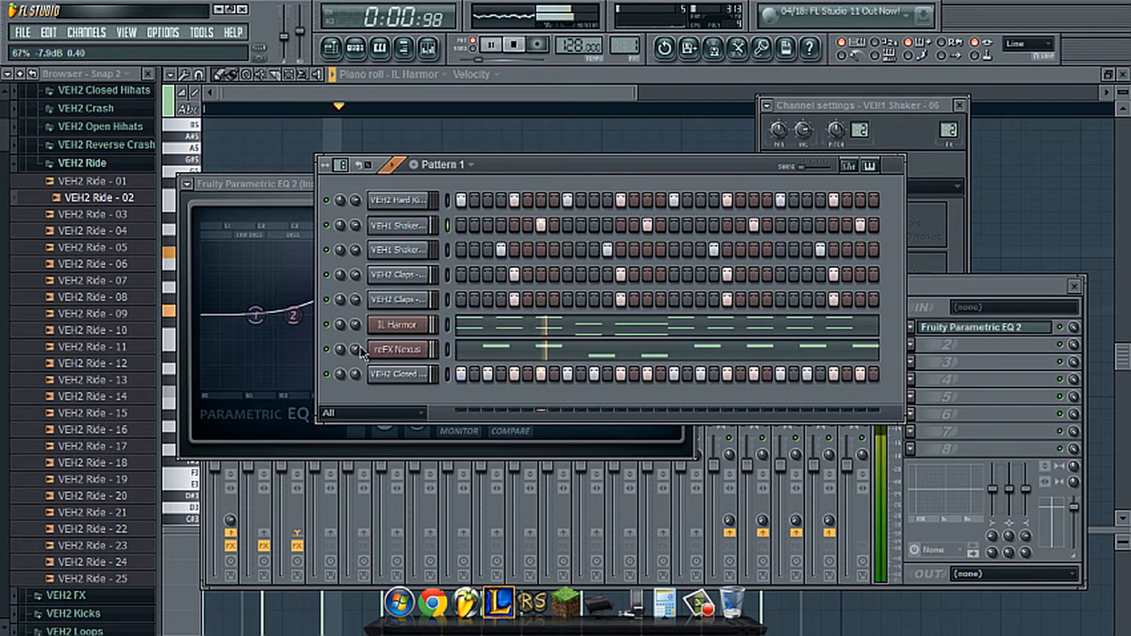
pyautogui.press('space')
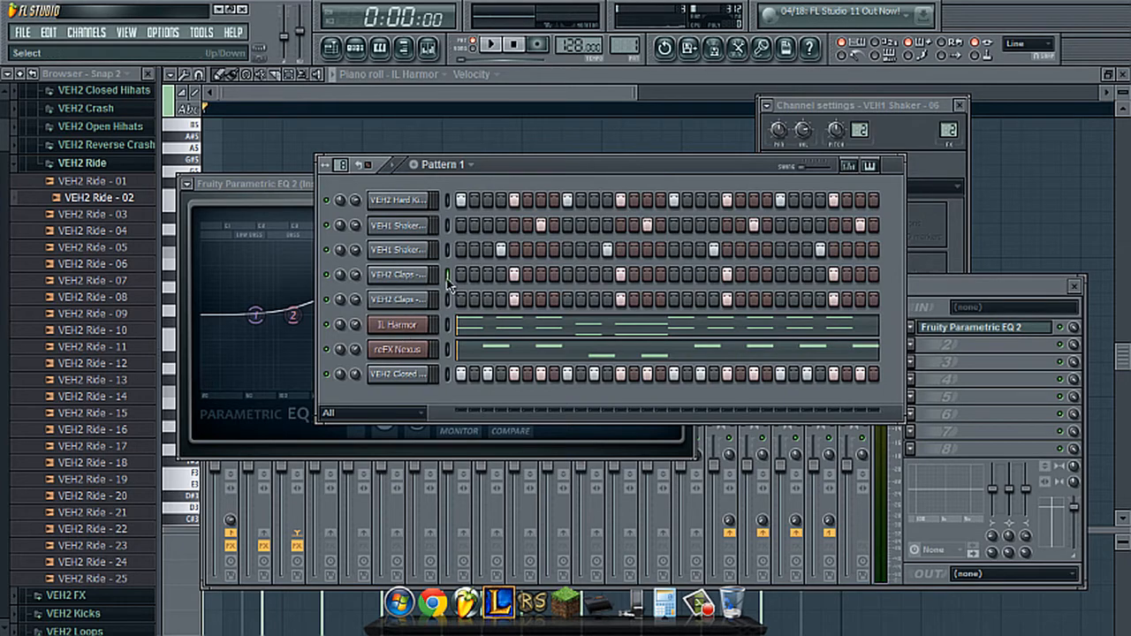
# - Route VEH2 Claps - 018 to mixer track 3 and load Fruity Reeverb 2 on Insert 3
pyautogui.press('q')
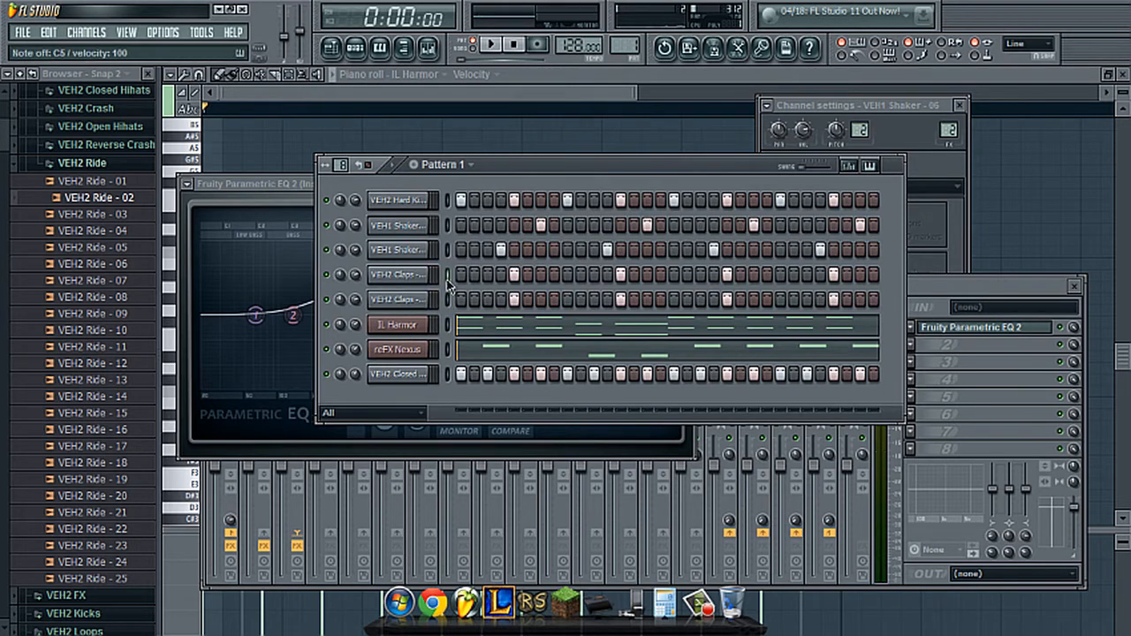
pyautogui.click(411, 298)
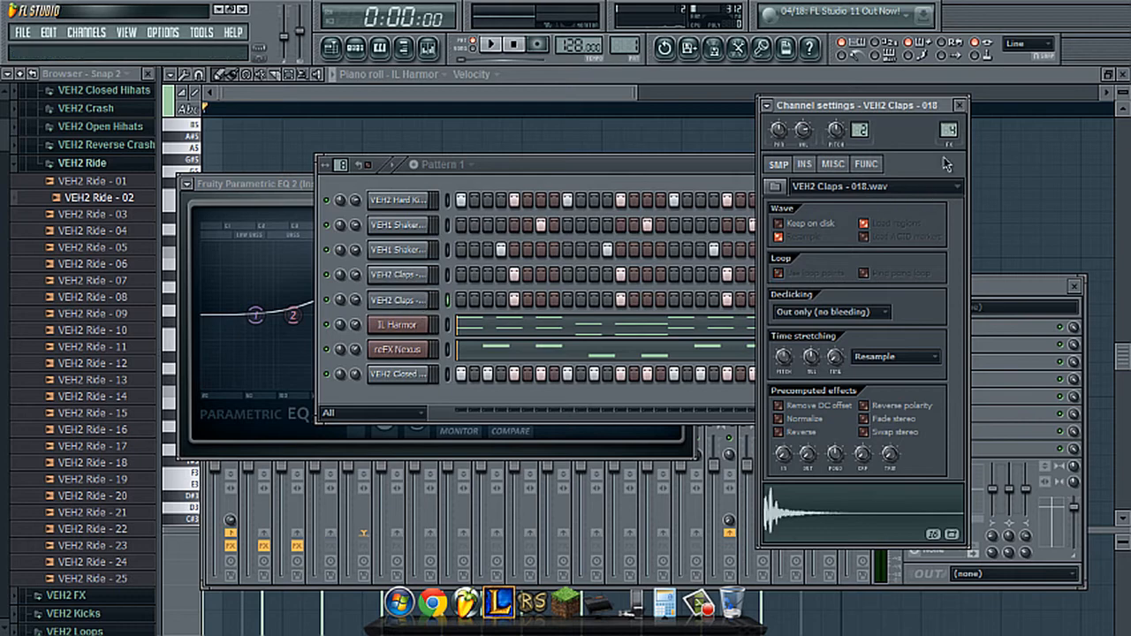
pyautogui.click(1007, 288)
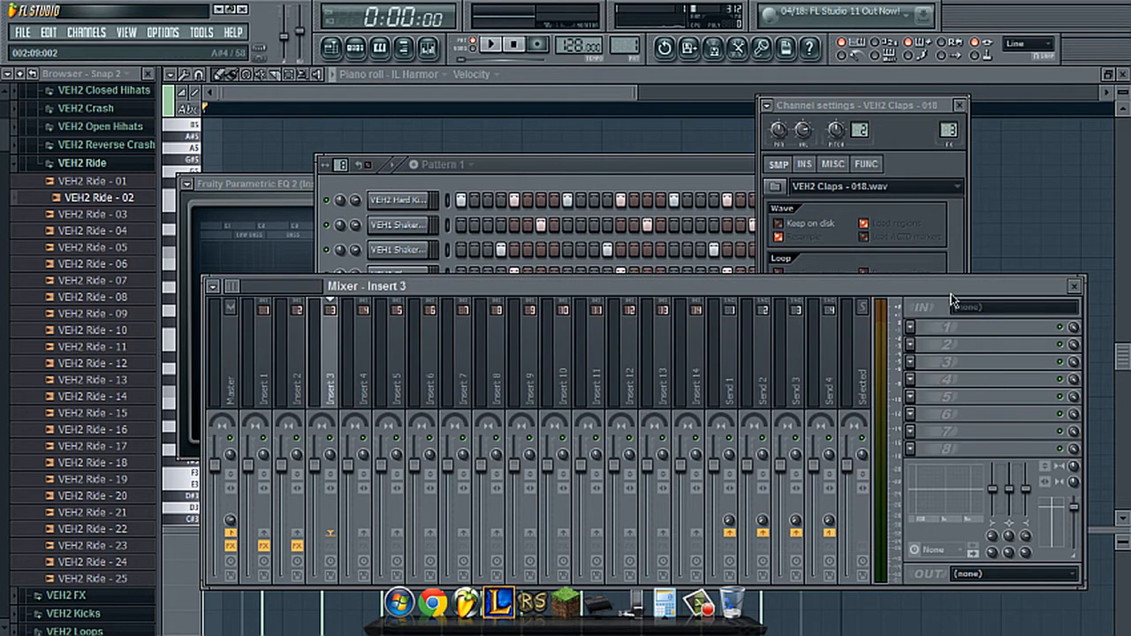
pyautogui.click(912, 331)
pyautogui.click(910, 618)
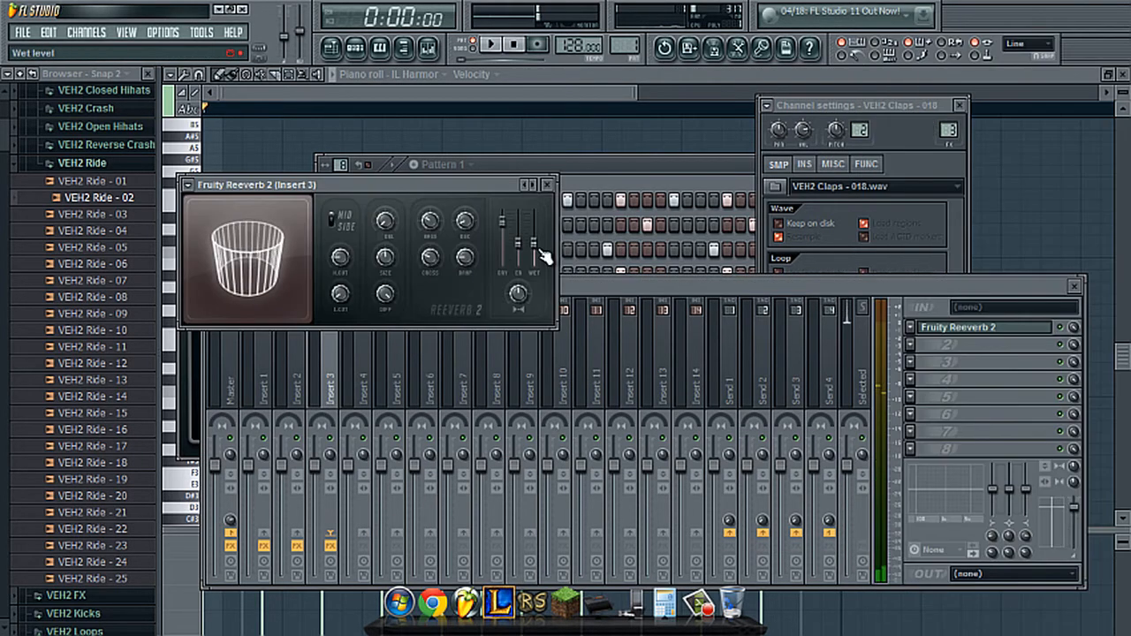
# - Lower the wet level of the Insert 3 reverb slightly and audition the clap channels
pyautogui.press('q')
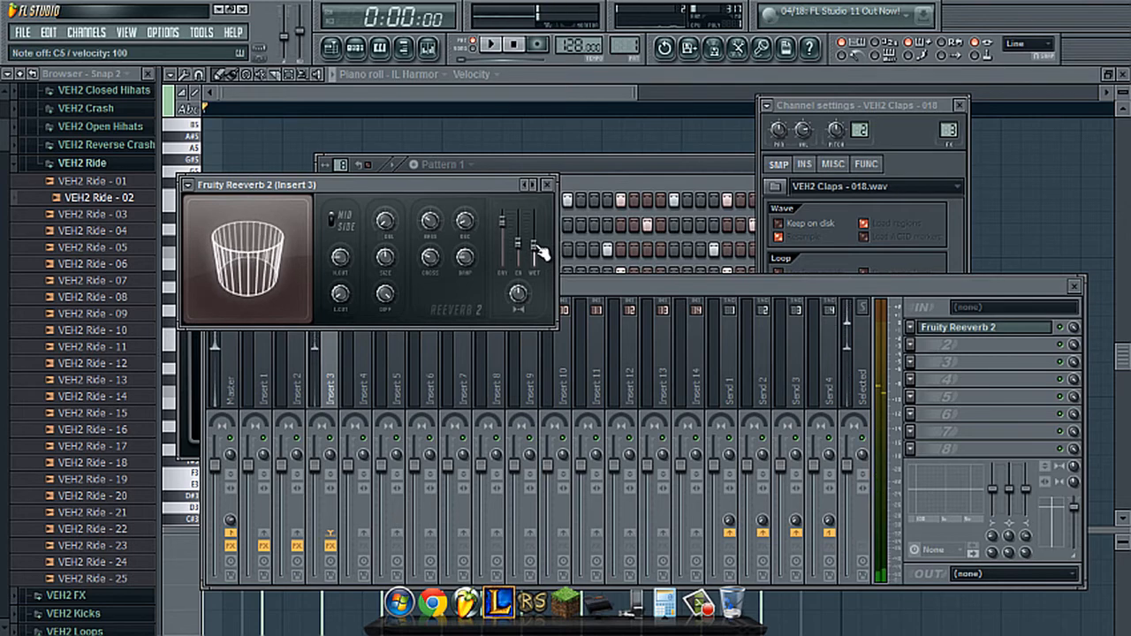
pyautogui.moveTo(538, 248); pyautogui.dragTo(535, 252)
pyautogui.press('q')
pyautogui.click(612, 162)
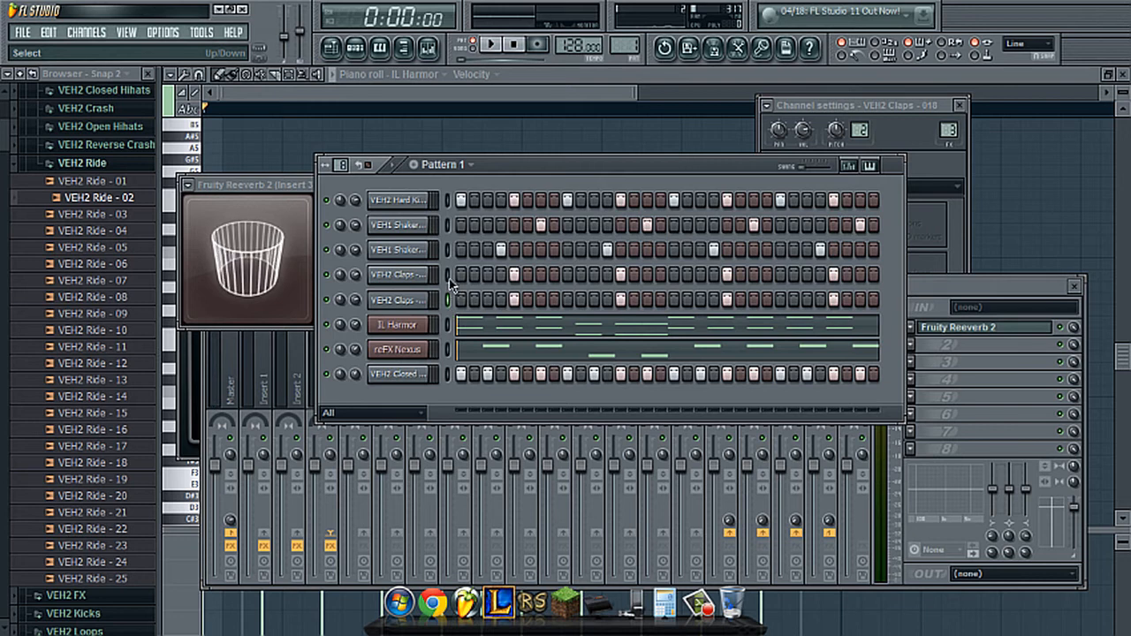
pyautogui.press('q')
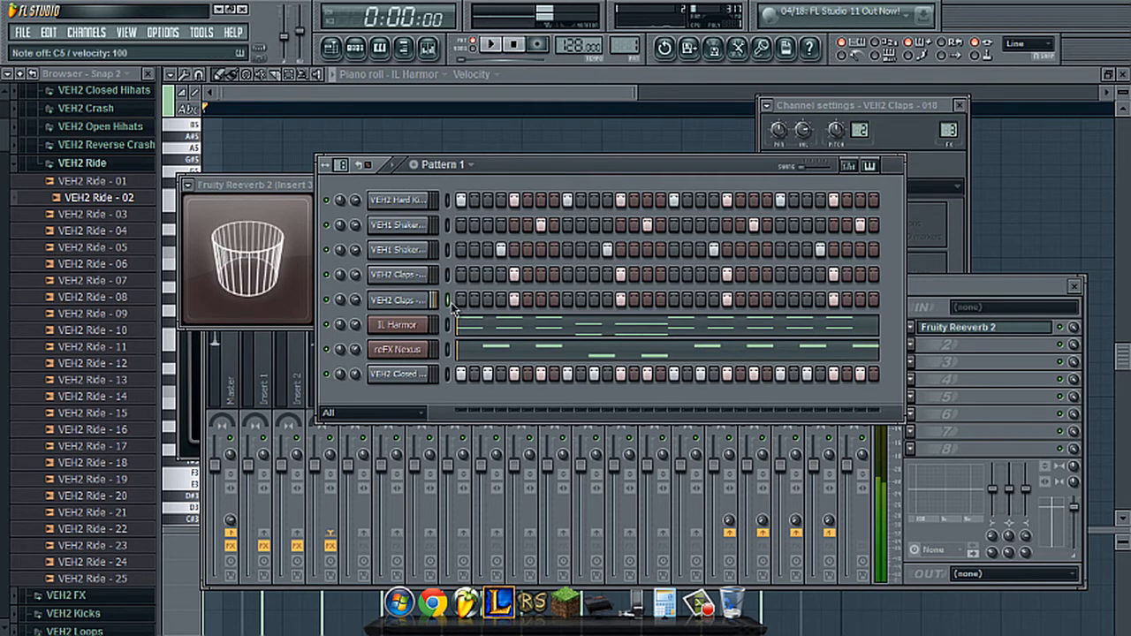
# - Convert the VEH2 Claps - 018 steps to piano roll notes and nudge all four C5 notes slightly earlier
pyautogui.rightClick(413, 297)
pyautogui.click(446, 300)
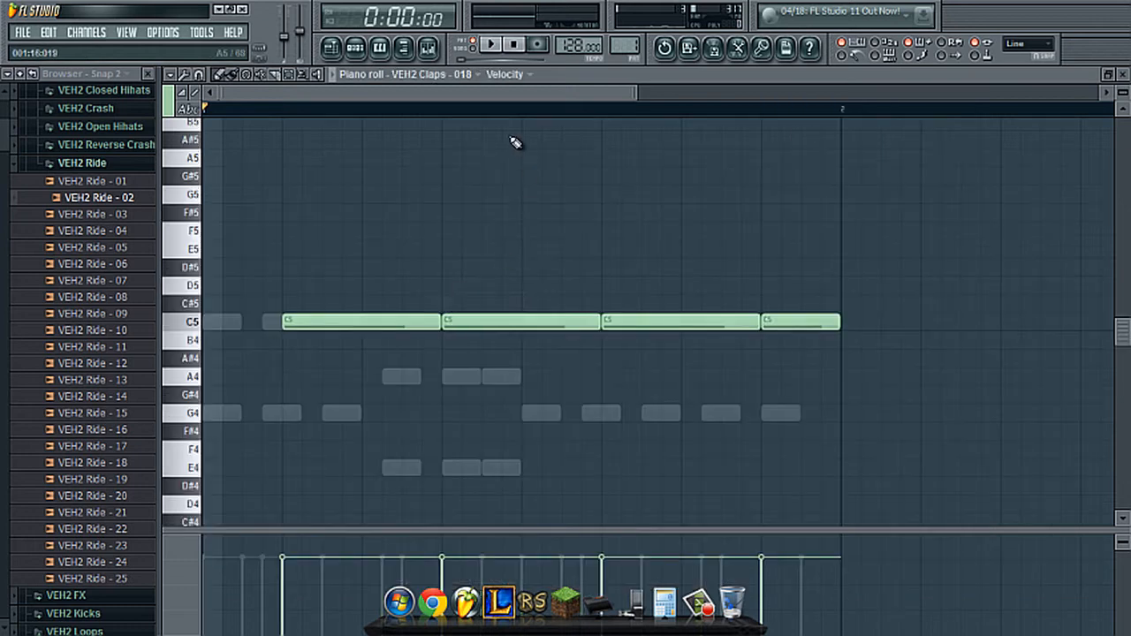
pyautogui.scroll(-2, 492, 116)
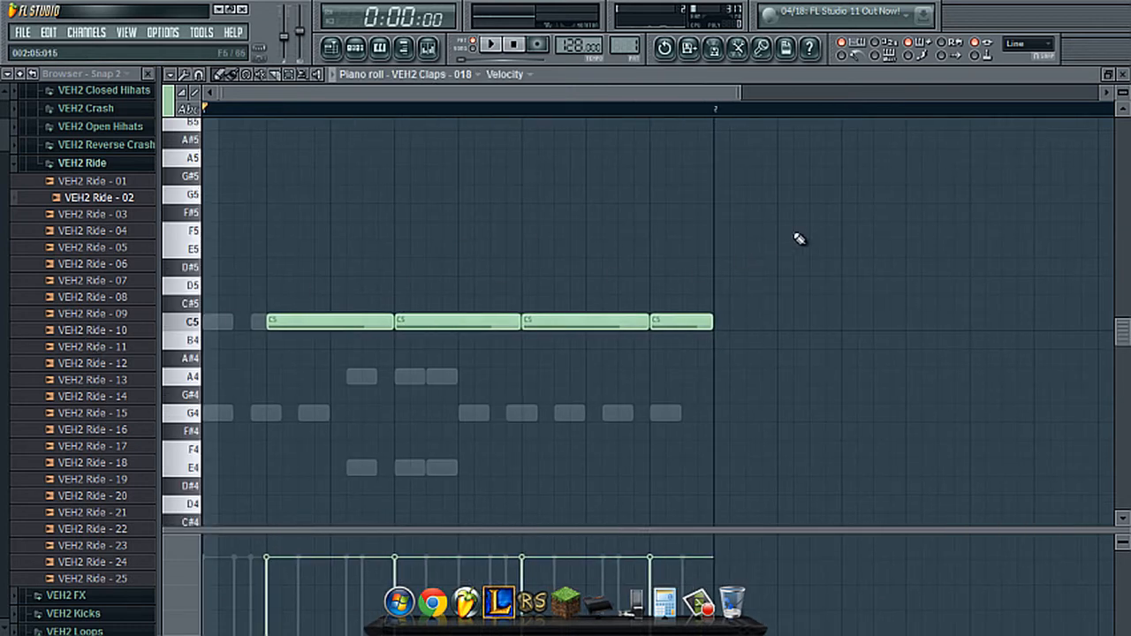
pyautogui.moveTo(800, 238); pyautogui.dragTo(708, 254)
pyautogui.moveTo(802, 205); pyautogui.dragTo(279, 417)
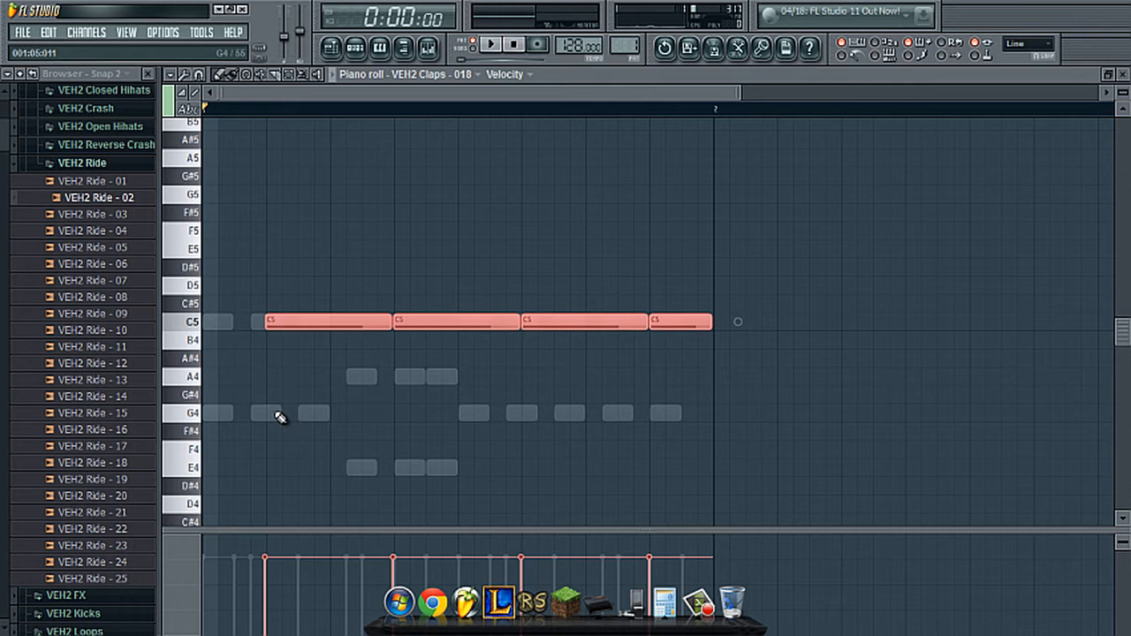
# - Play the pattern with only the two VEH2 Claps channels unmuted, and re-enable all the other channels
pyautogui.click(356, 46)
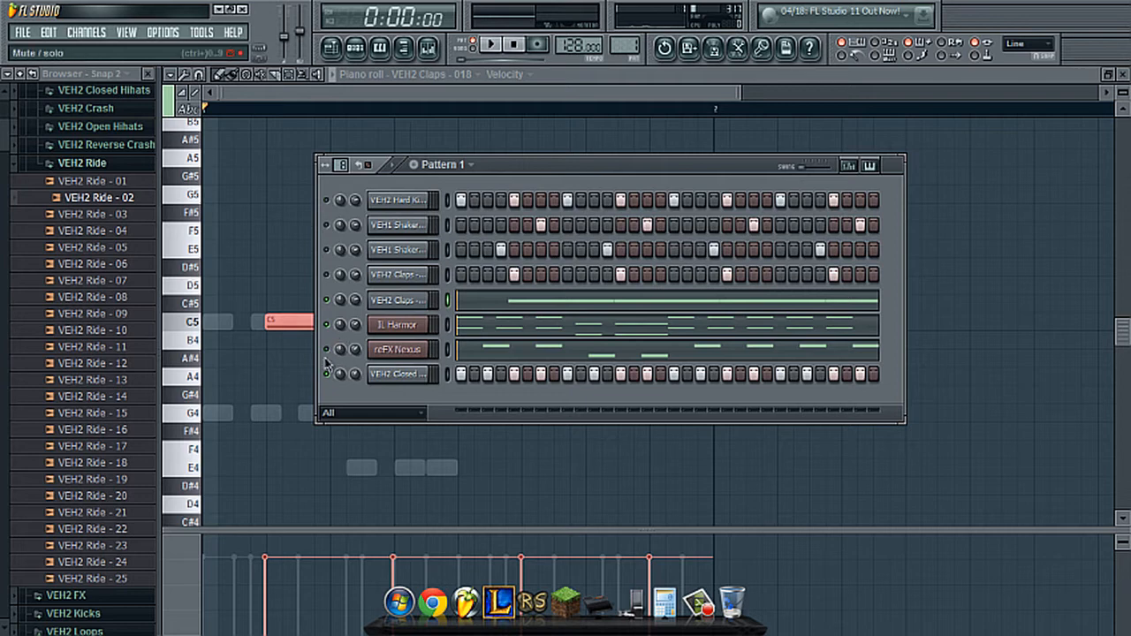
pyautogui.click(327, 278)
pyautogui.press('space')
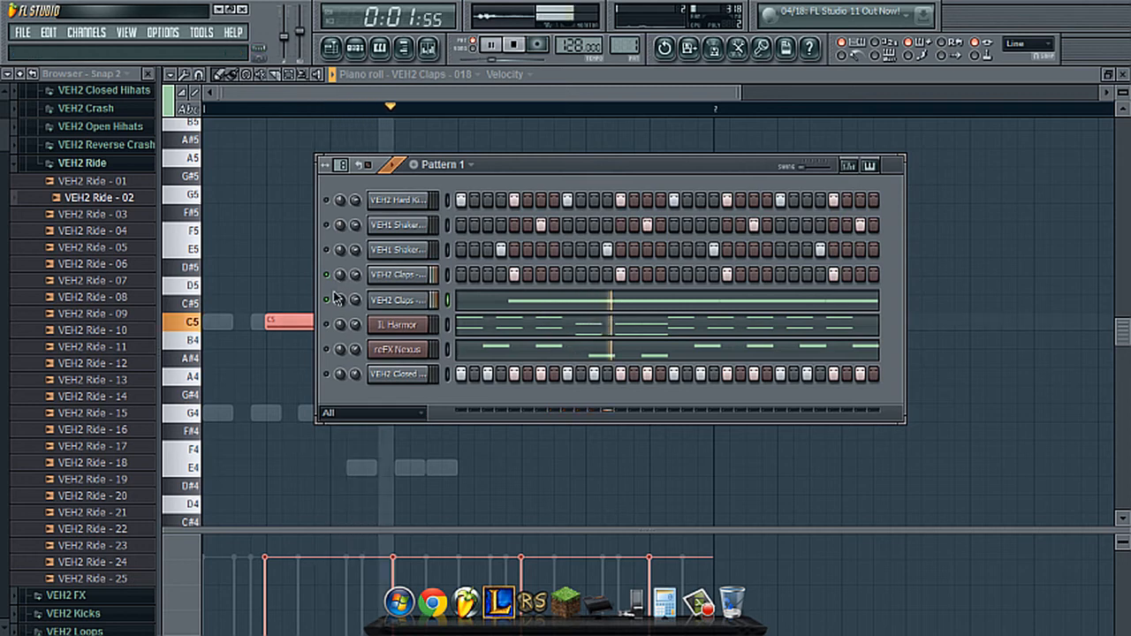
pyautogui.press('space')
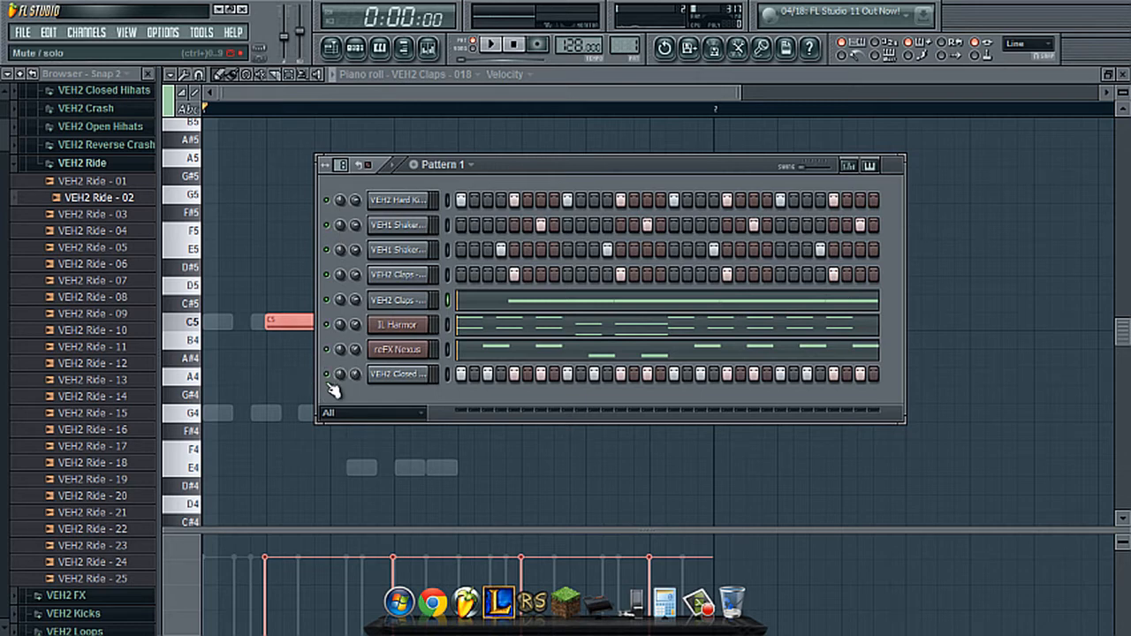
# - Play the pattern briefly and load Fruity Parametric EQ 2 in the second effect slot of Insert 3
pyautogui.press('space')
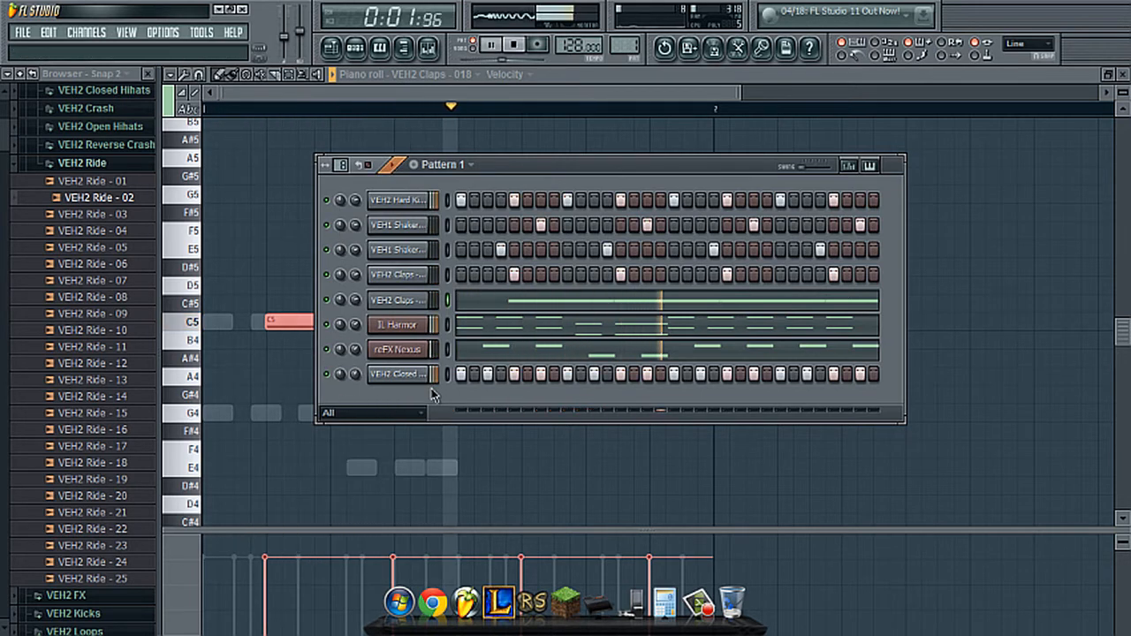
pyautogui.press('space')
pyautogui.click(428, 46)
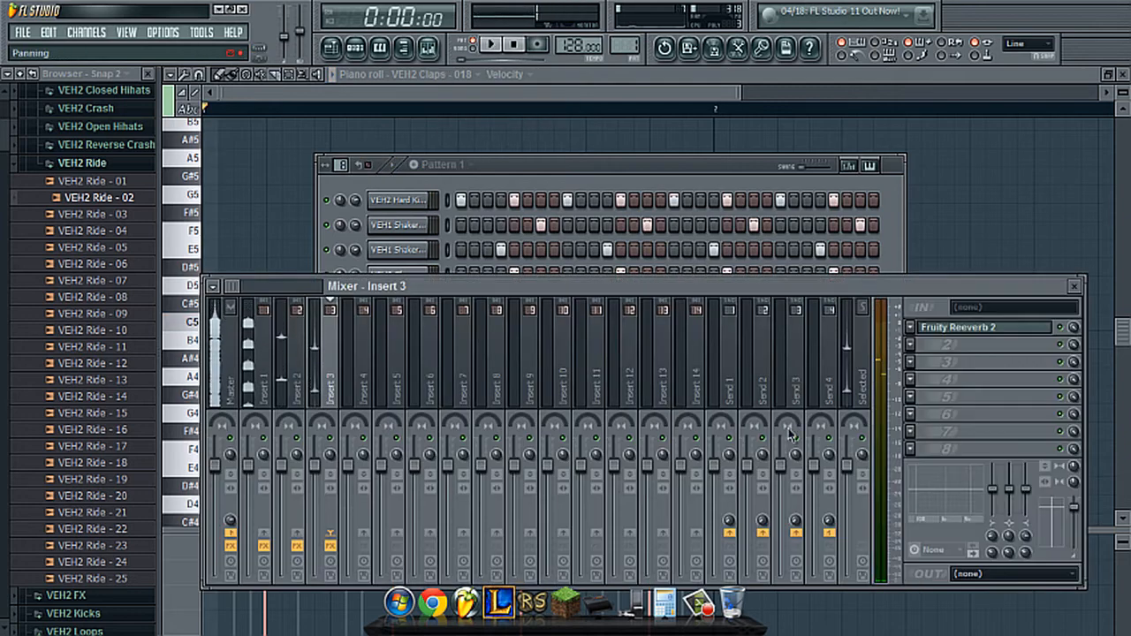
pyautogui.click(919, 348)
pyautogui.click(946, 549)
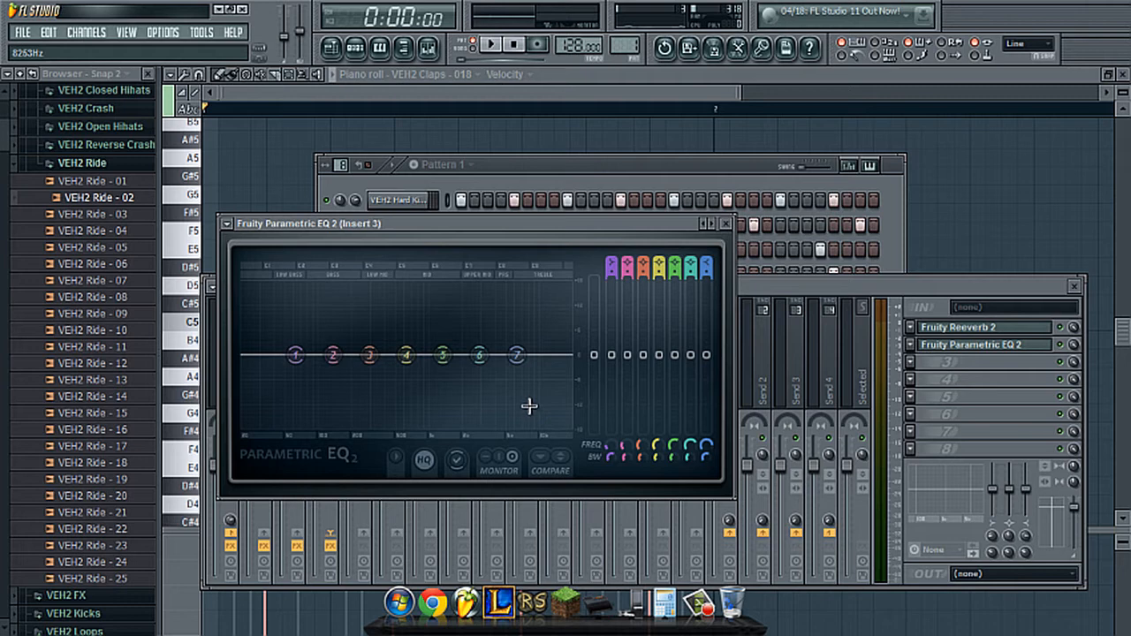
# - Raise bands 5, 6 and 7 of the Insert 3 EQ progressively to boost the highs, and start pattern playback
pyautogui.moveTo(518, 353); pyautogui.dragTo(455, 336)
pyautogui.moveTo(527, 344); pyautogui.dragTo(528, 325)
pyautogui.moveTo(443, 349); pyautogui.dragTo(526, 309)
pyautogui.press('z')
pyautogui.press('z')
pyautogui.press('space')
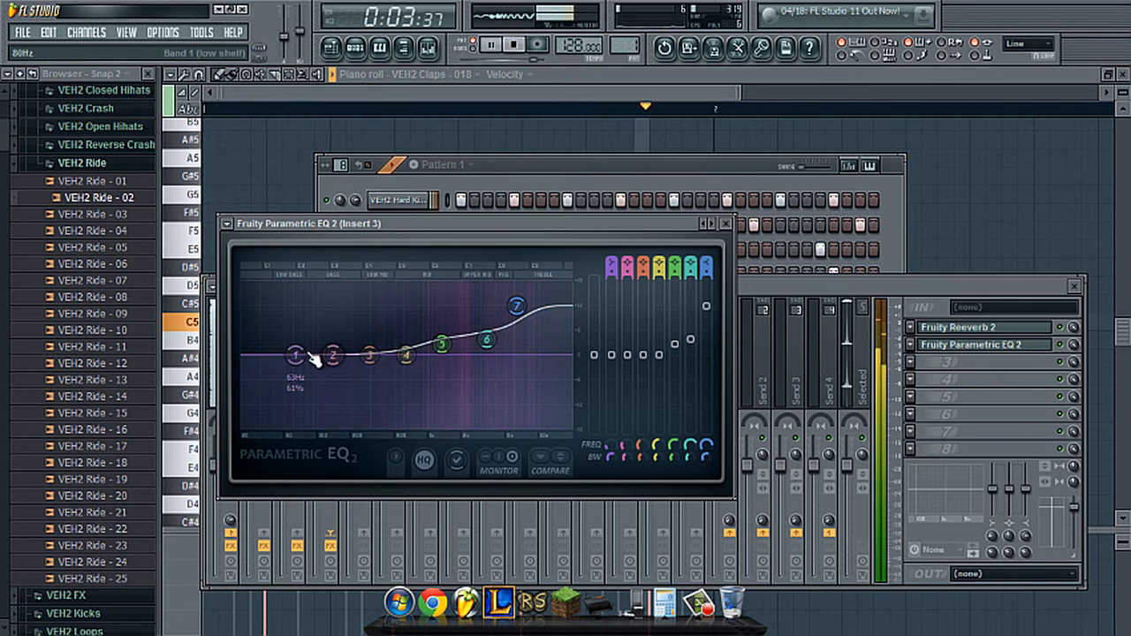
# - Raise the low-shelf band 1 of the Insert 3 EQ slightly and audition the pattern
pyautogui.moveTo(295, 352); pyautogui.dragTo(385, 308)
pyautogui.moveTo(400, 354)
pyautogui.mouseDown()
pyautogui.moveTo(403, 333)
pyautogui.moveTo(409, 353)
pyautogui.mouseUp()
pyautogui.click(573, 165)
pyautogui.press('space')
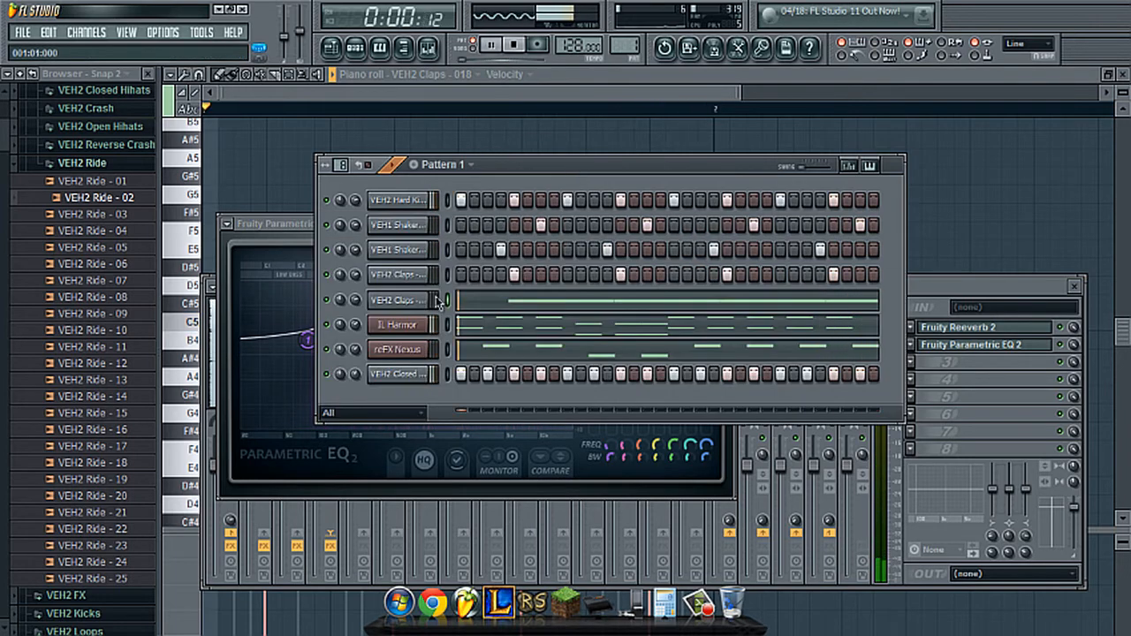
# - Assign the IL Harmor channel to the next free mixer track
pyautogui.click(433, 329)
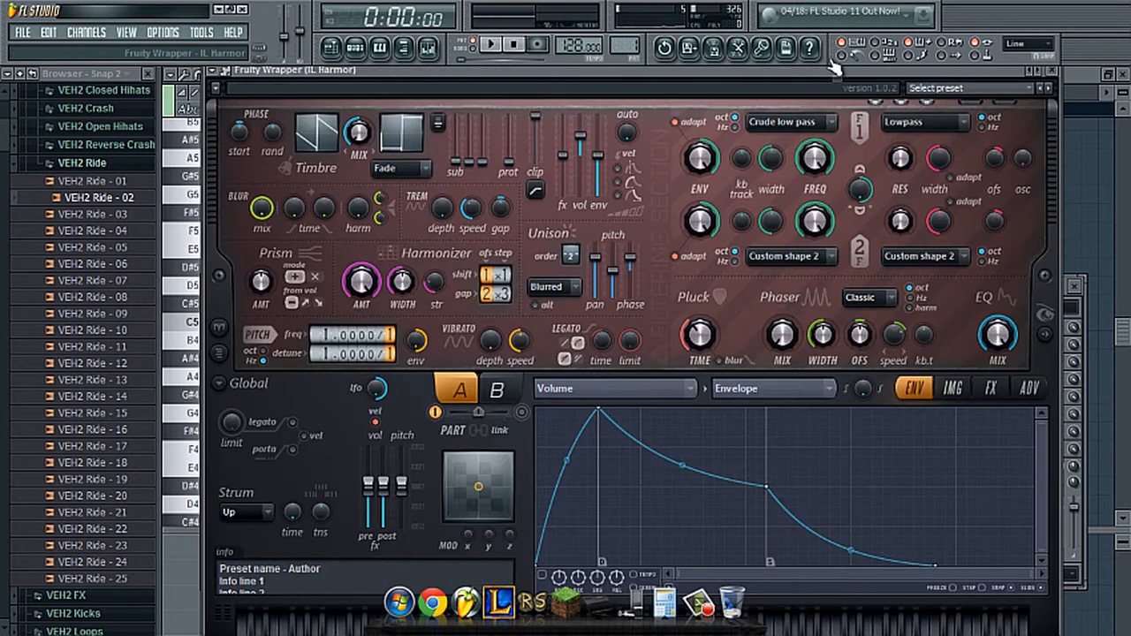
pyautogui.moveTo(752, 78); pyautogui.dragTo(764, 287)
pyautogui.click(768, 106)
pyautogui.click(784, 143)
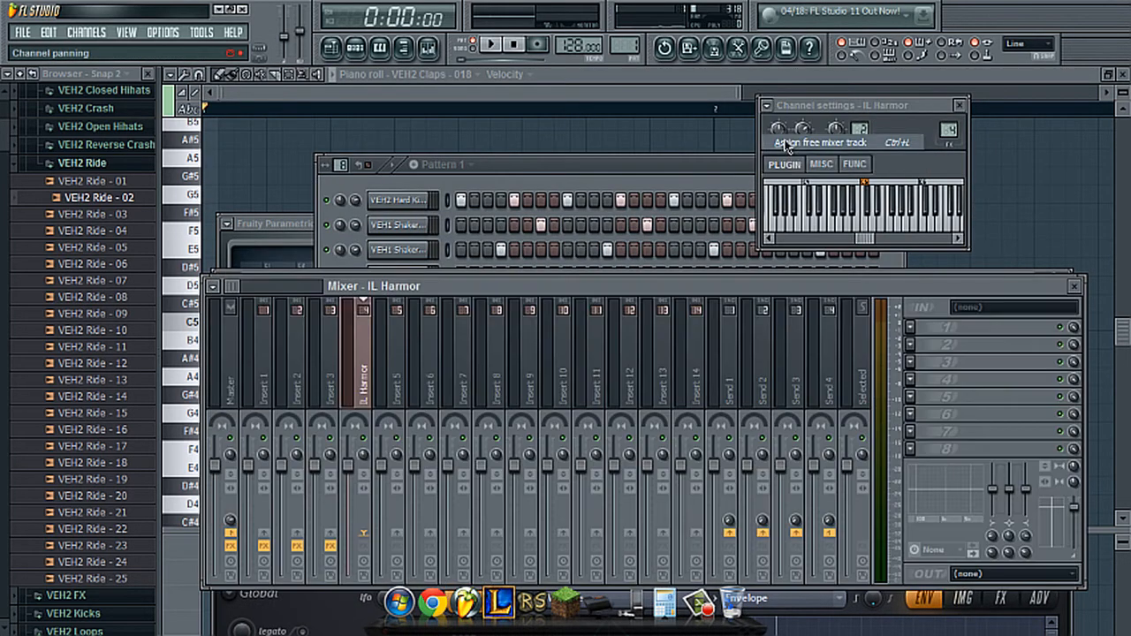
pyautogui.click(607, 169)
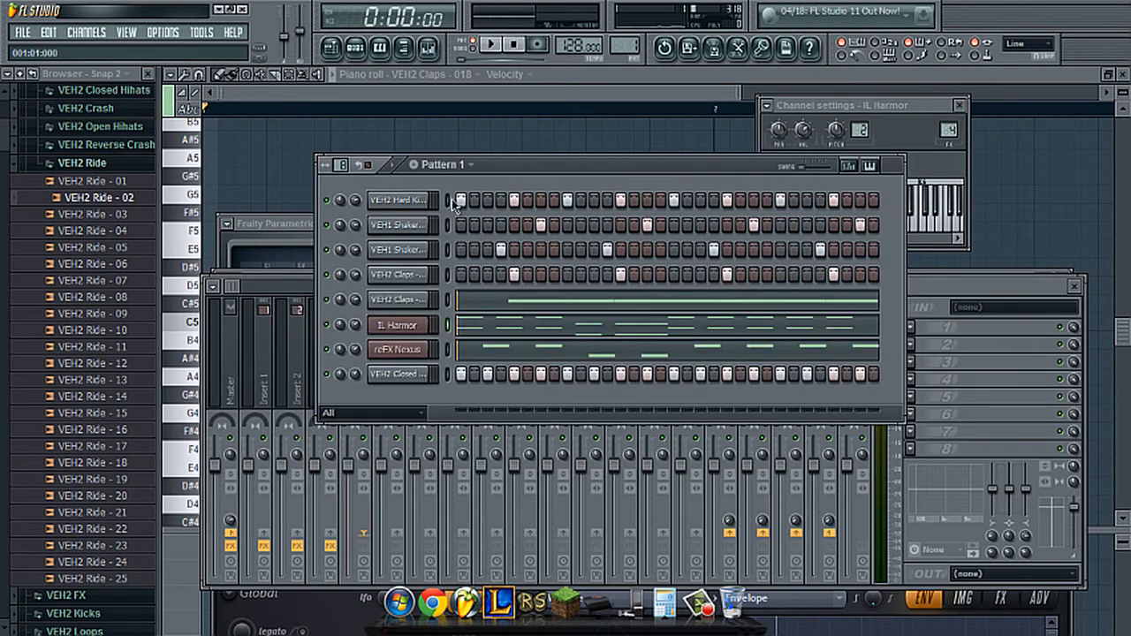
# - Load Fruity Reeverb 2 in the first effect slot of the IL Harmor track, lower its wet level slightly and audition it
pyautogui.click(943, 292)
pyautogui.click(927, 326)
pyautogui.click(927, 618)
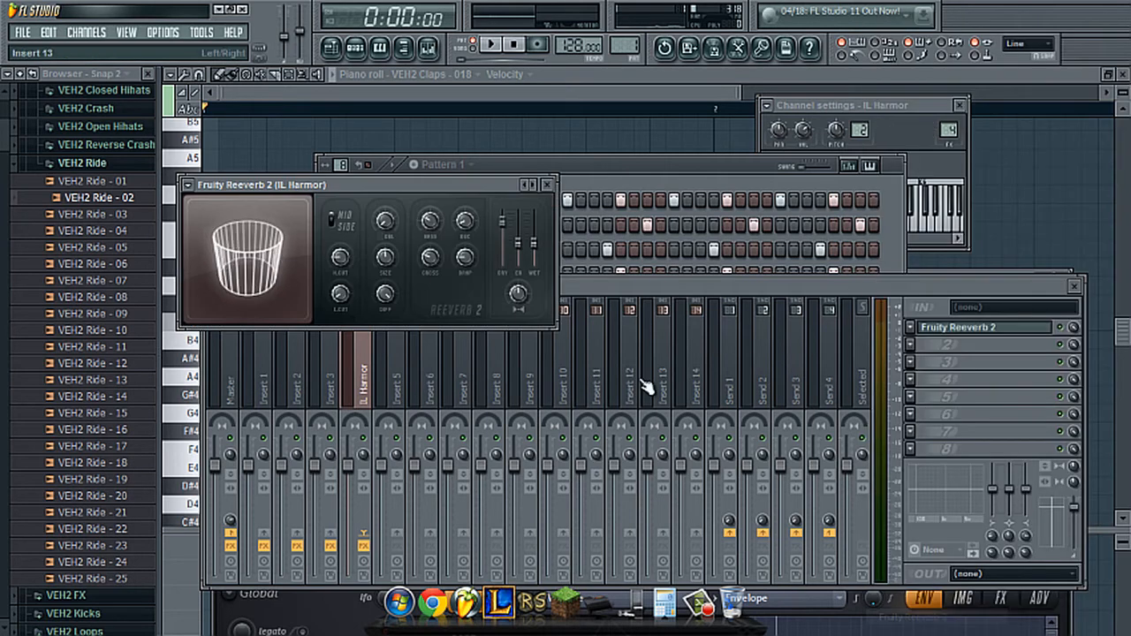
pyautogui.press('space')
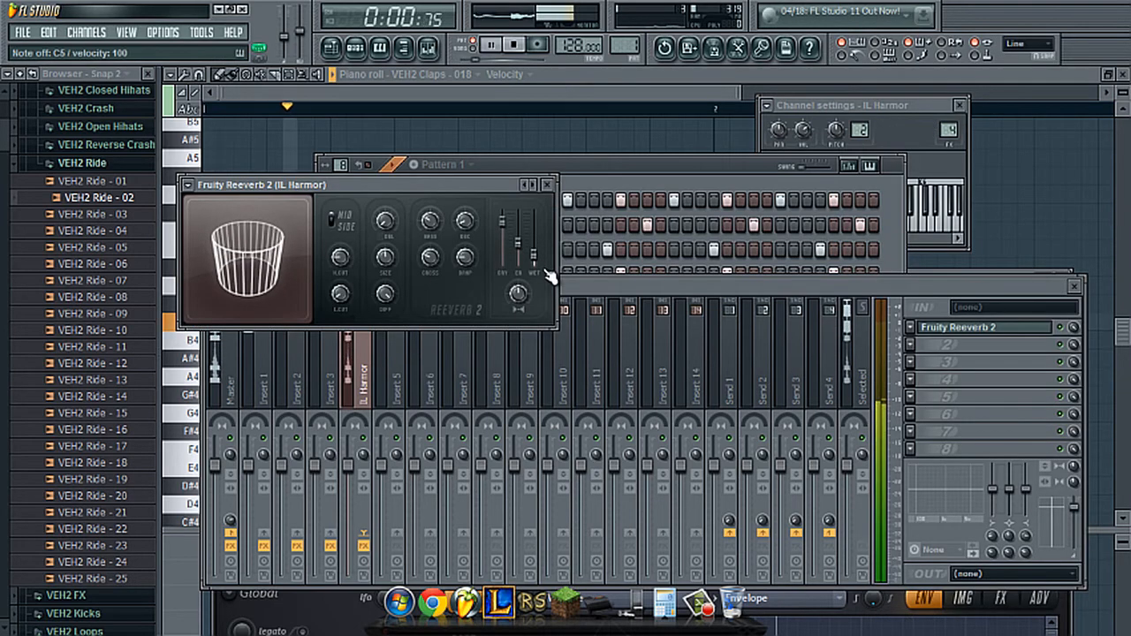
pyautogui.press('space')
# - Sidechain Insert 1 to the IL Harmor mixer track and reselect the IL Harmor track
pyautogui.click(687, 287)
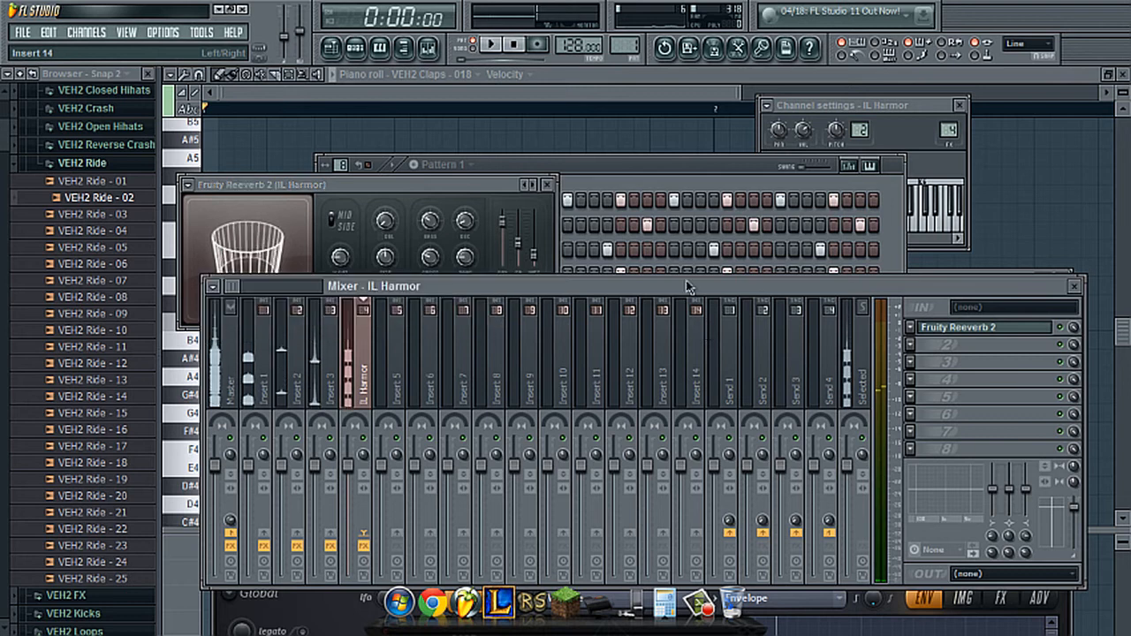
pyautogui.click(269, 364)
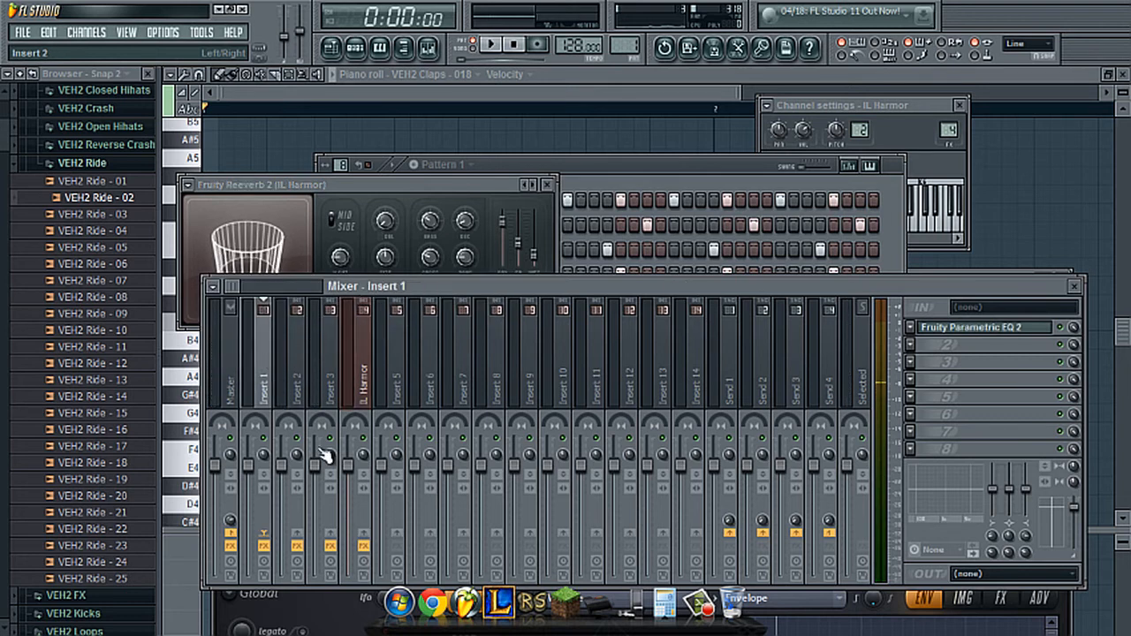
pyautogui.rightClick(368, 534)
pyautogui.click(378, 552)
pyautogui.click(366, 380)
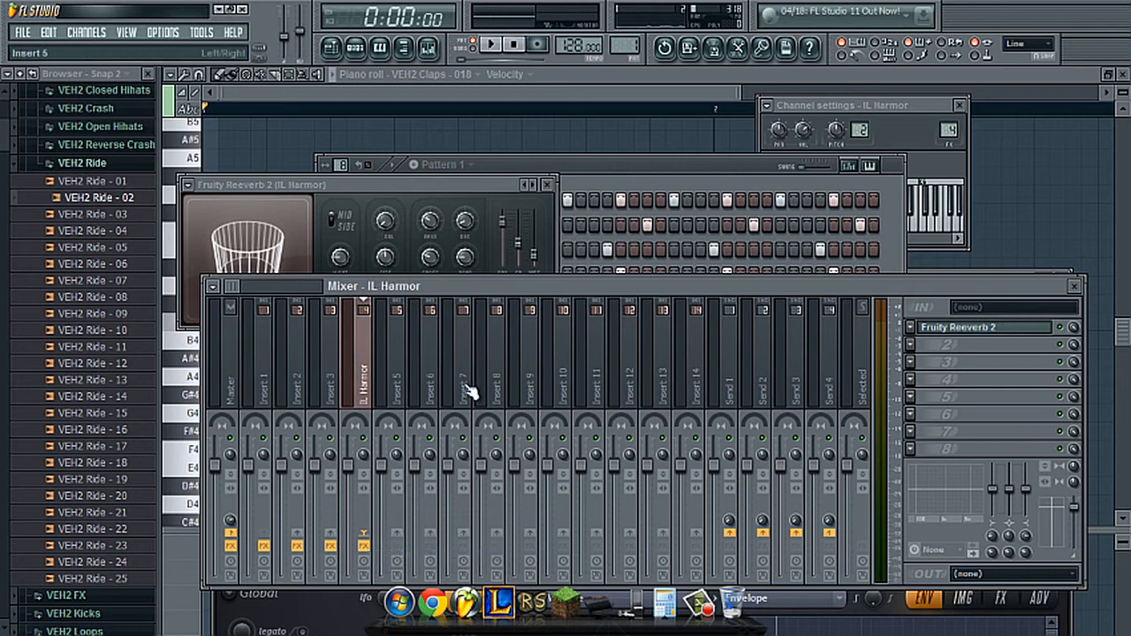
# - Load Fruity Limiter in the second effect slot of the IL Harmor track and apply its Sidechain 1 preset
pyautogui.click(910, 344)
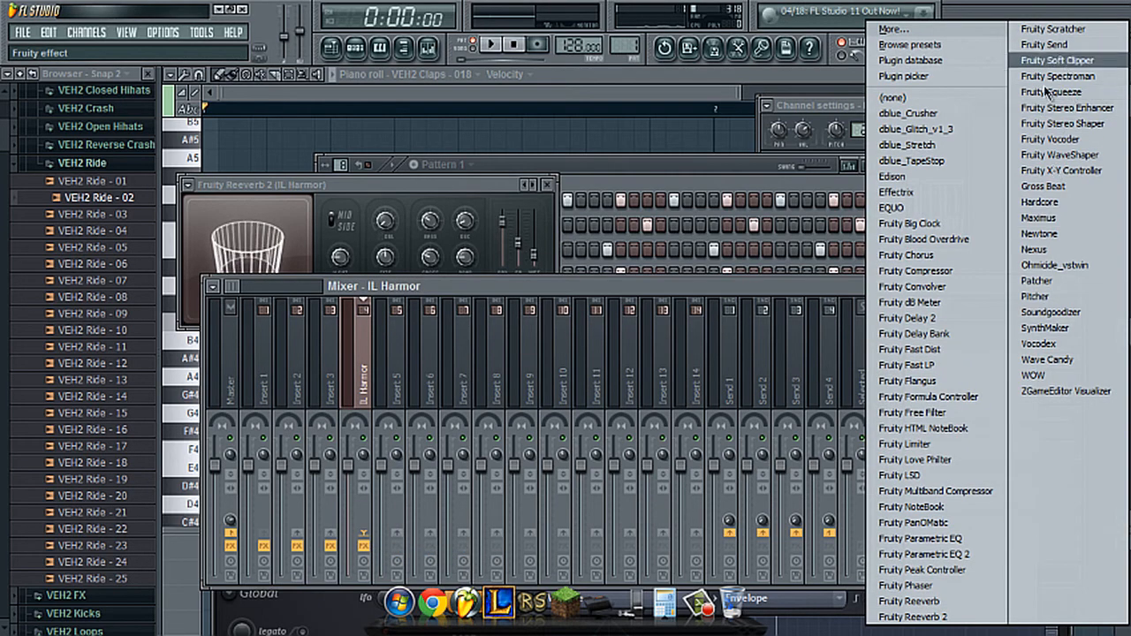
pyautogui.click(926, 446)
pyautogui.click(227, 224)
pyautogui.click(265, 283)
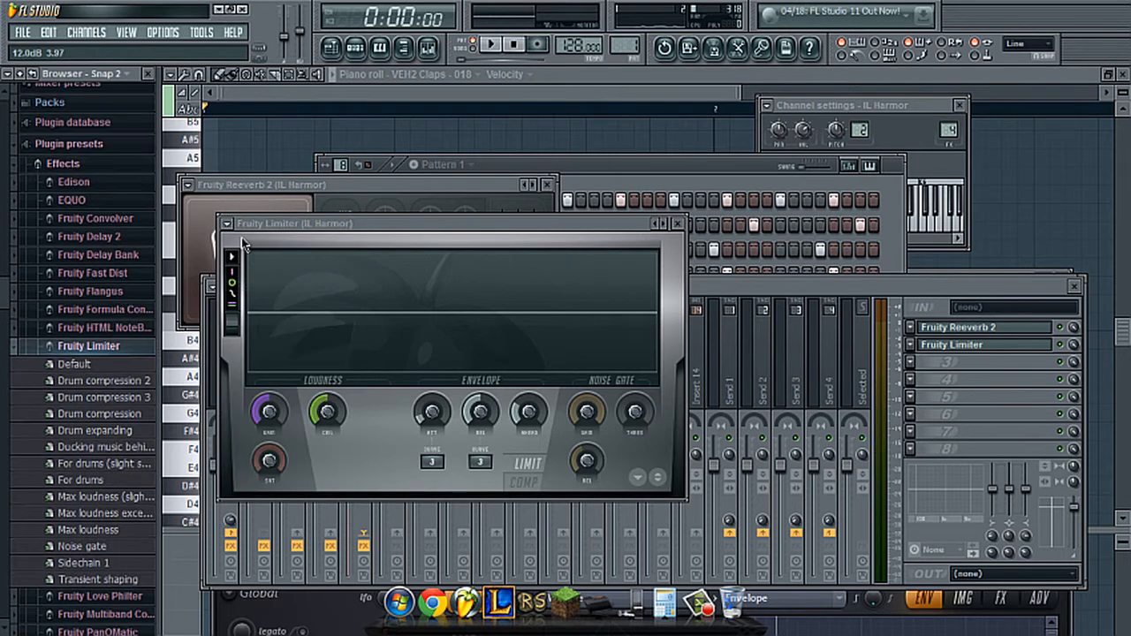
pyautogui.click(227, 224)
pyautogui.moveTo(265, 268)
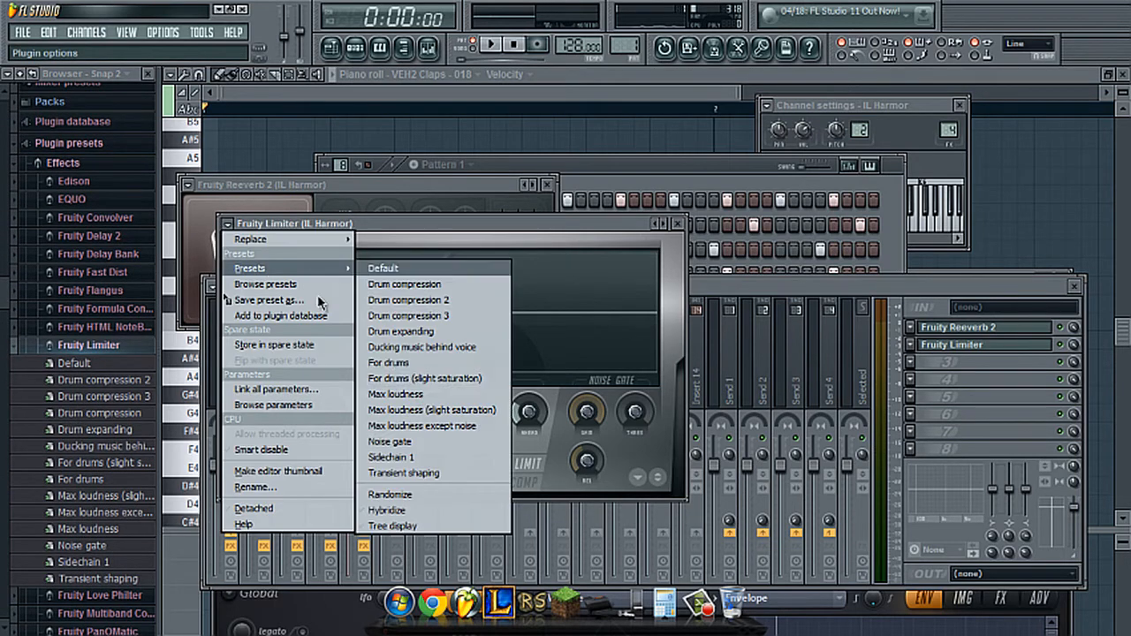
pyautogui.click(425, 460)
# - Raise the limiter's compressor threshold to about -17.7 dB during playback and audition the full pattern
pyautogui.press('space')
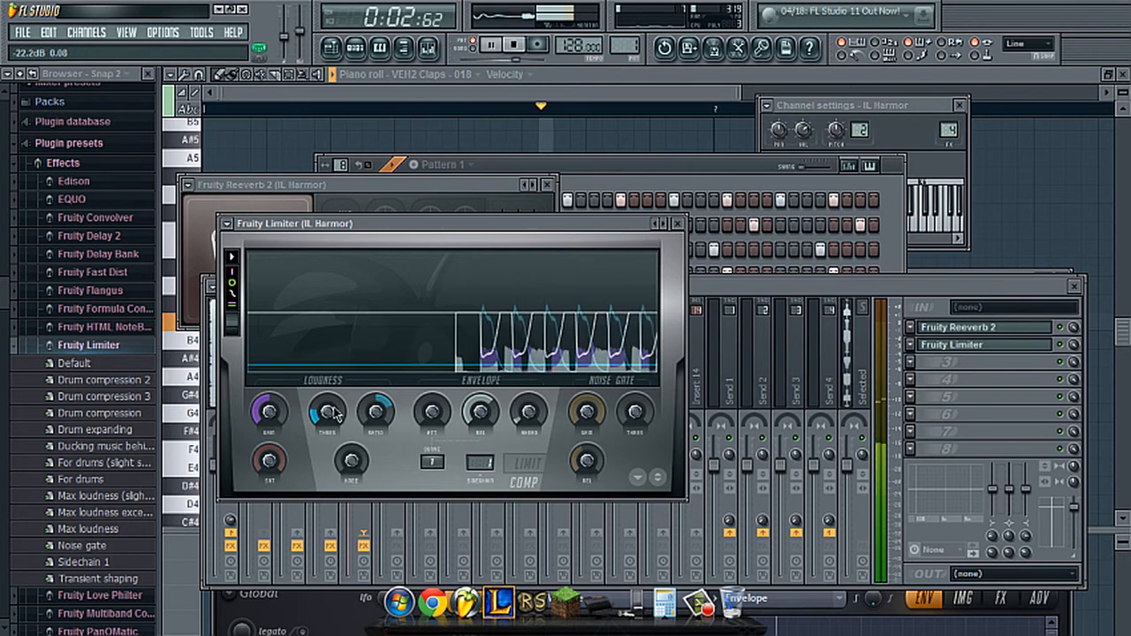
pyautogui.moveTo(333, 408); pyautogui.dragTo(336, 395)
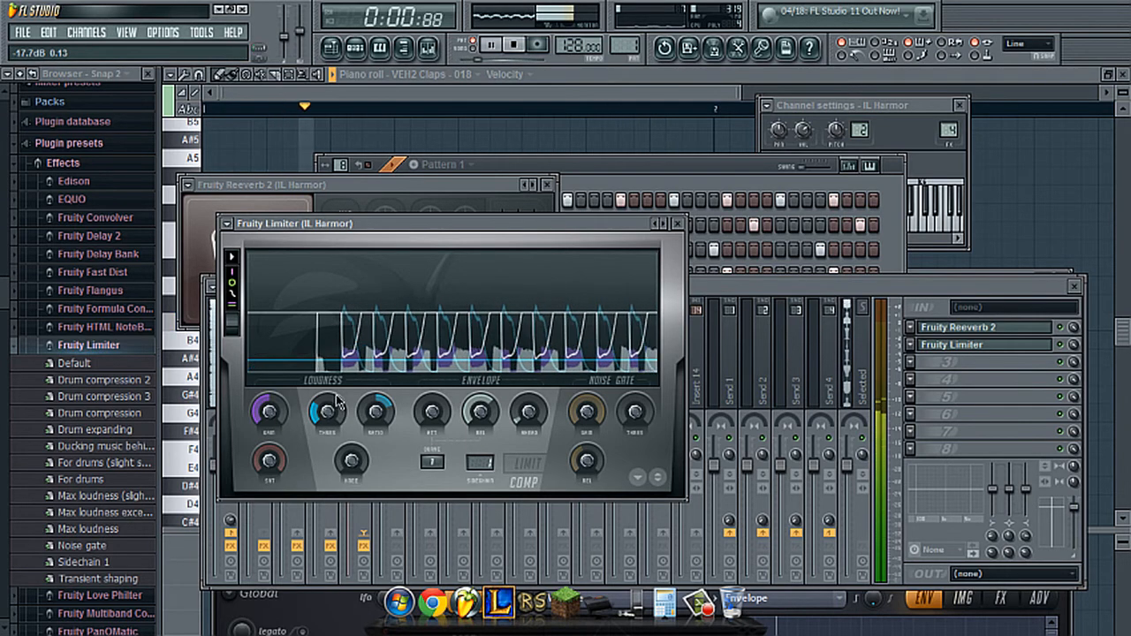
pyautogui.click(604, 178)
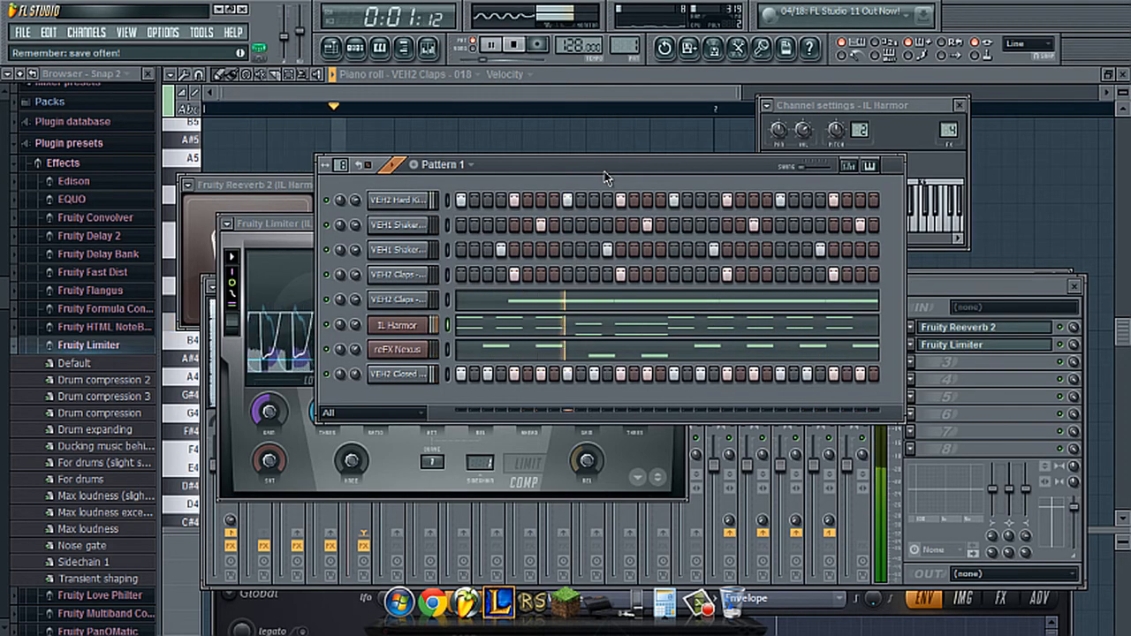
pyautogui.press('space')
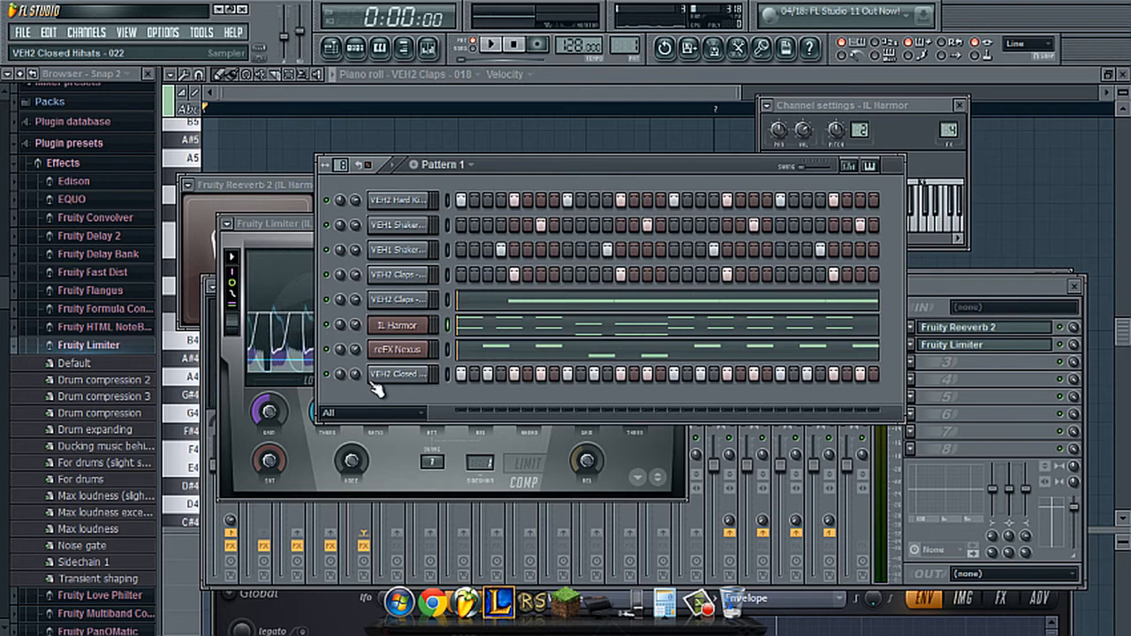
pyautogui.press('space')
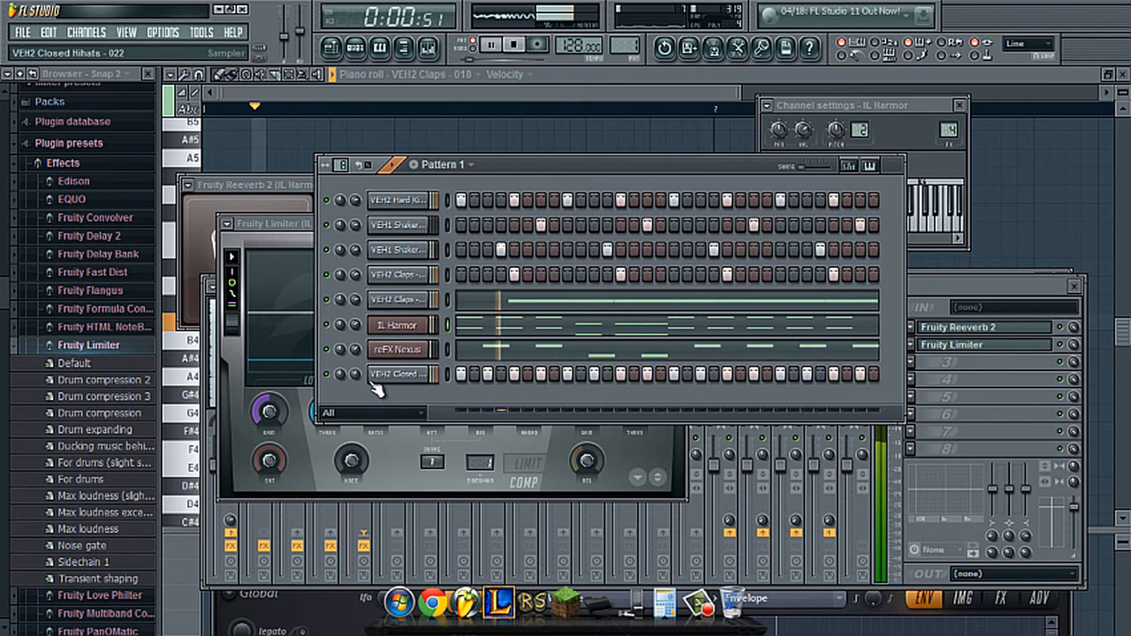
pyautogui.press('space')
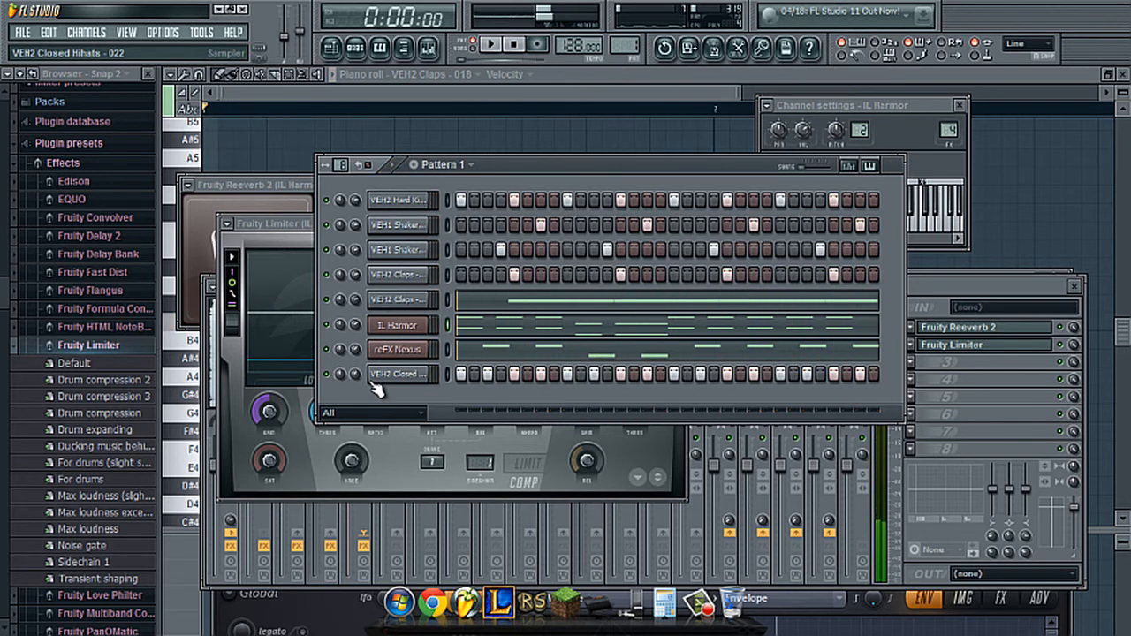
# - Add short D5, E5, D5 and C5 melody notes in the gaps of the first half of the IL Harmor chords
pyautogui.click(508, 323)
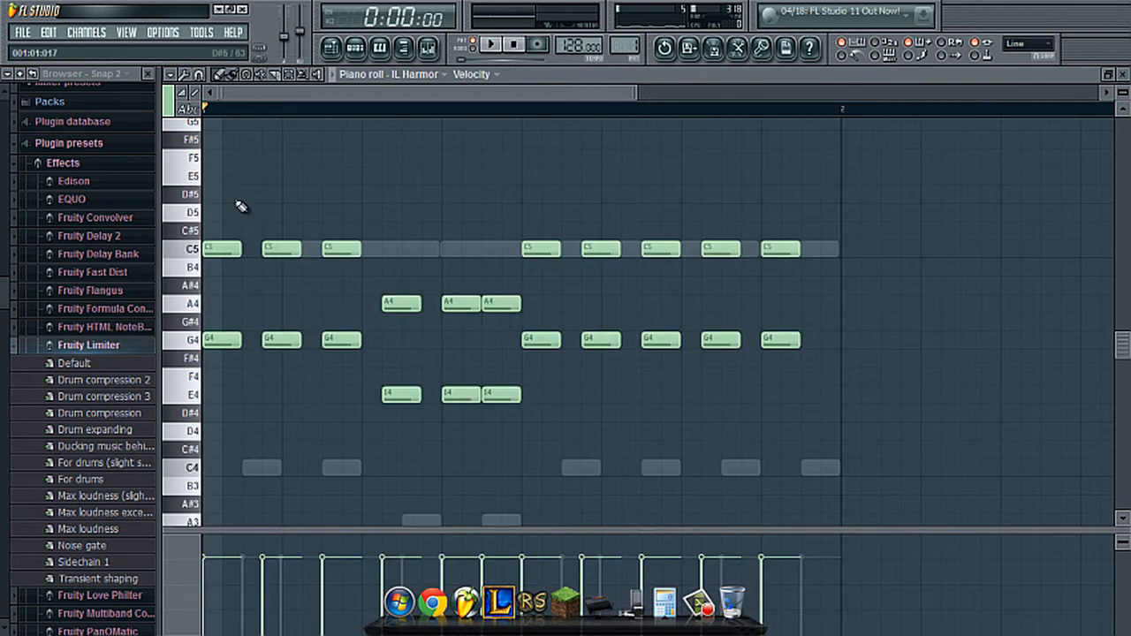
pyautogui.click(250, 212)
pyautogui.moveTo(262, 216); pyautogui.dragTo(262, 216)
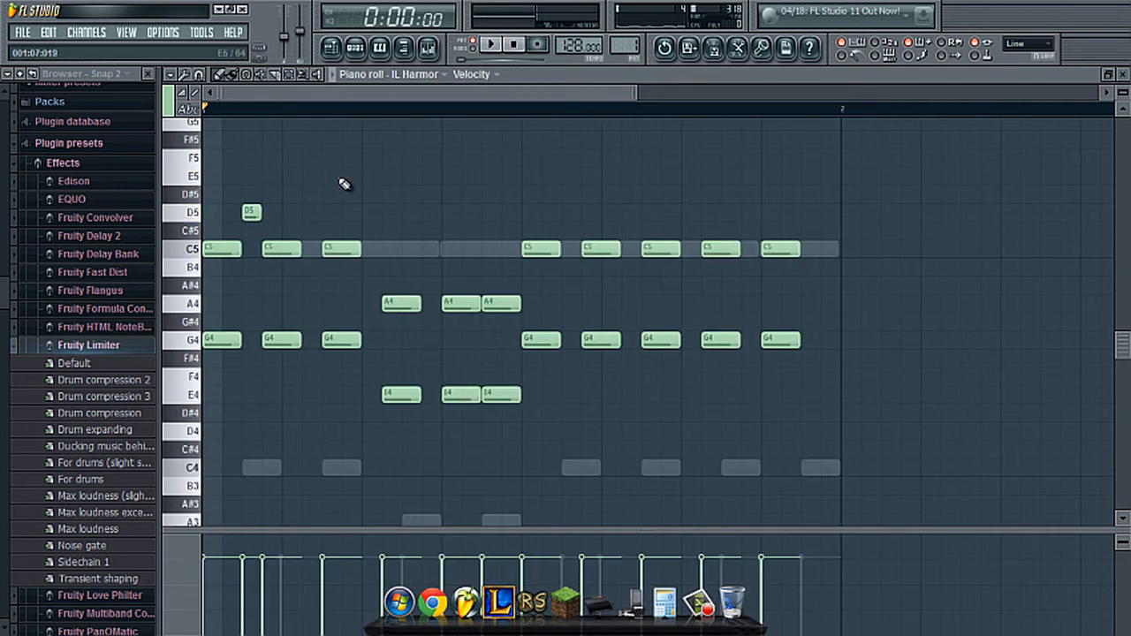
pyautogui.click(310, 176)
pyautogui.click(365, 212)
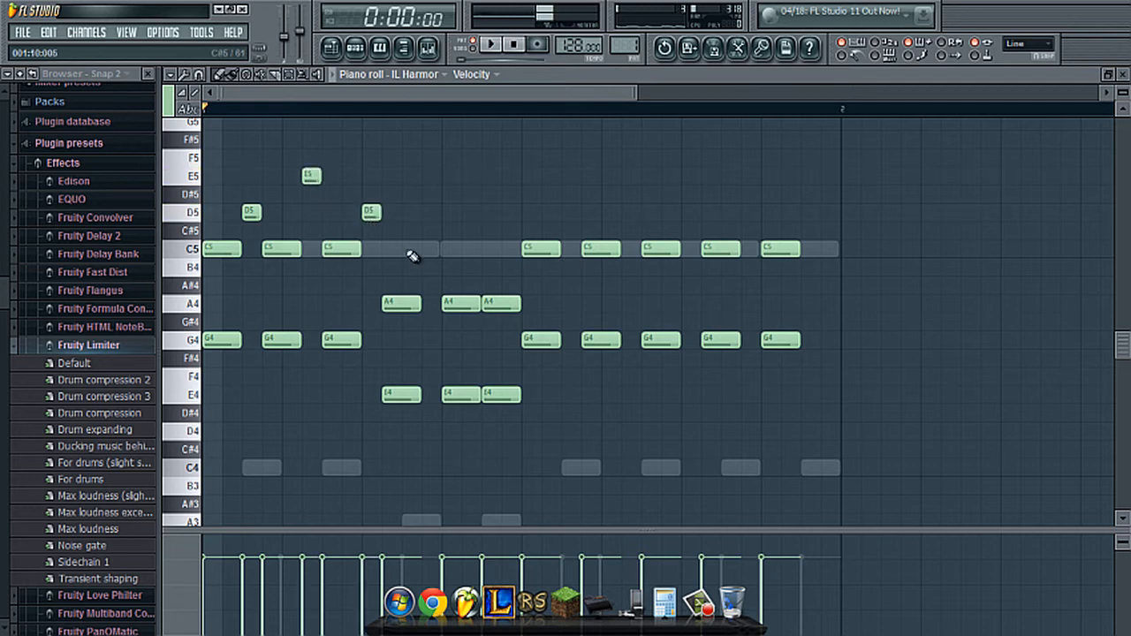
pyautogui.click(421, 251)
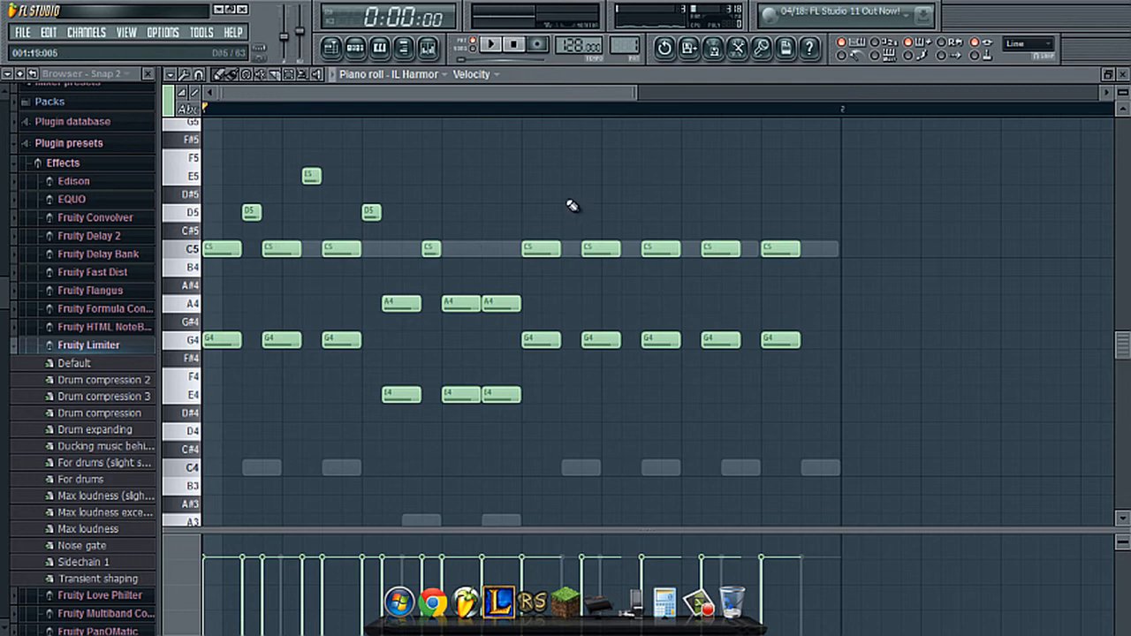
# - Add short E5, G5, G5, E5, D5 and C5 melody notes across the second half of the IL Harmor pattern, auditioning it
pyautogui.click(566, 177)
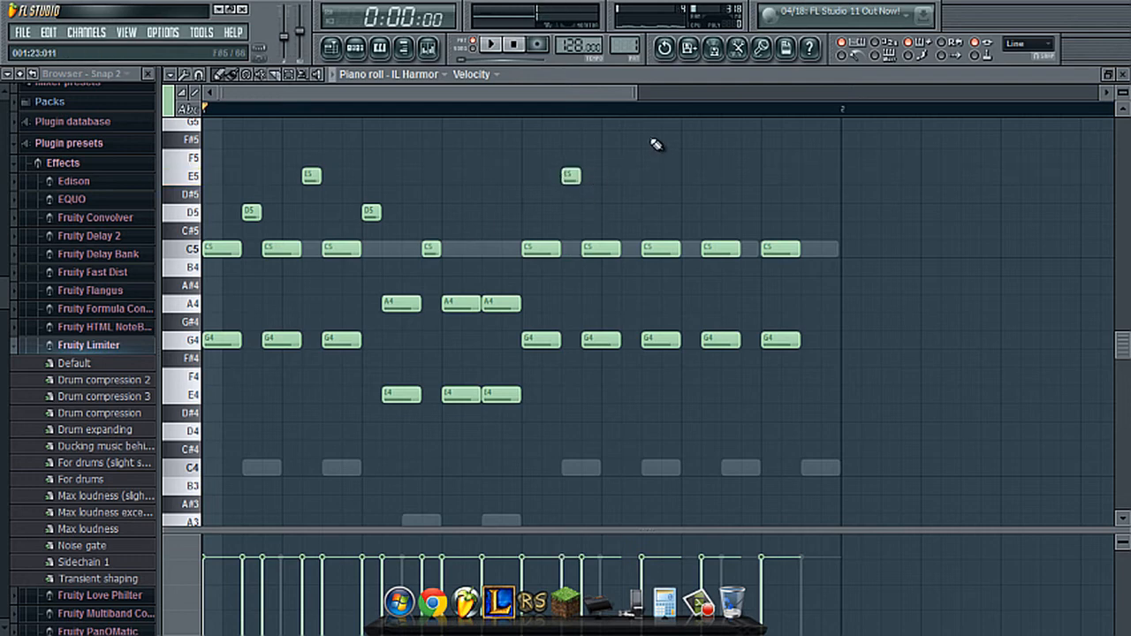
pyautogui.scroll(1, 649, 154)
pyautogui.click(630, 175)
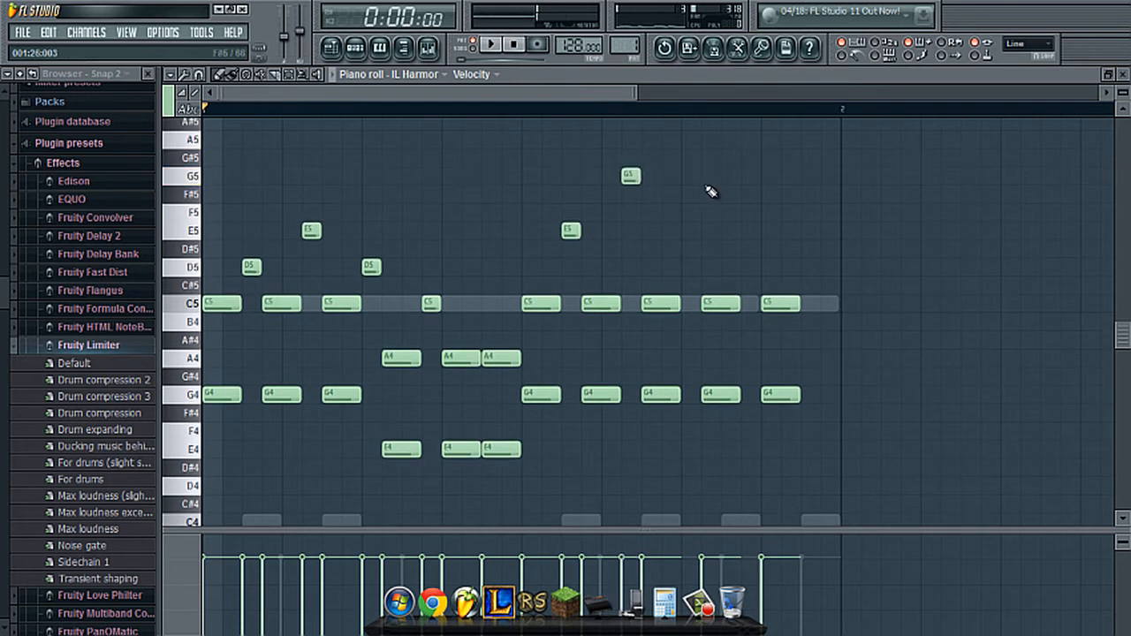
pyautogui.click(688, 176)
pyautogui.click(747, 230)
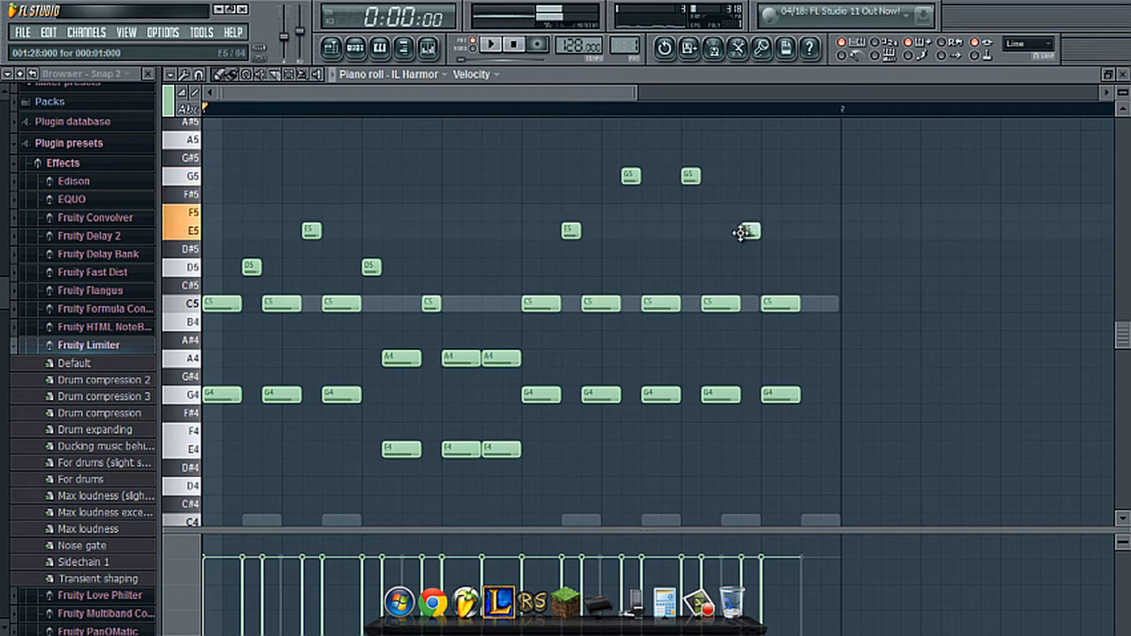
pyautogui.press('space')
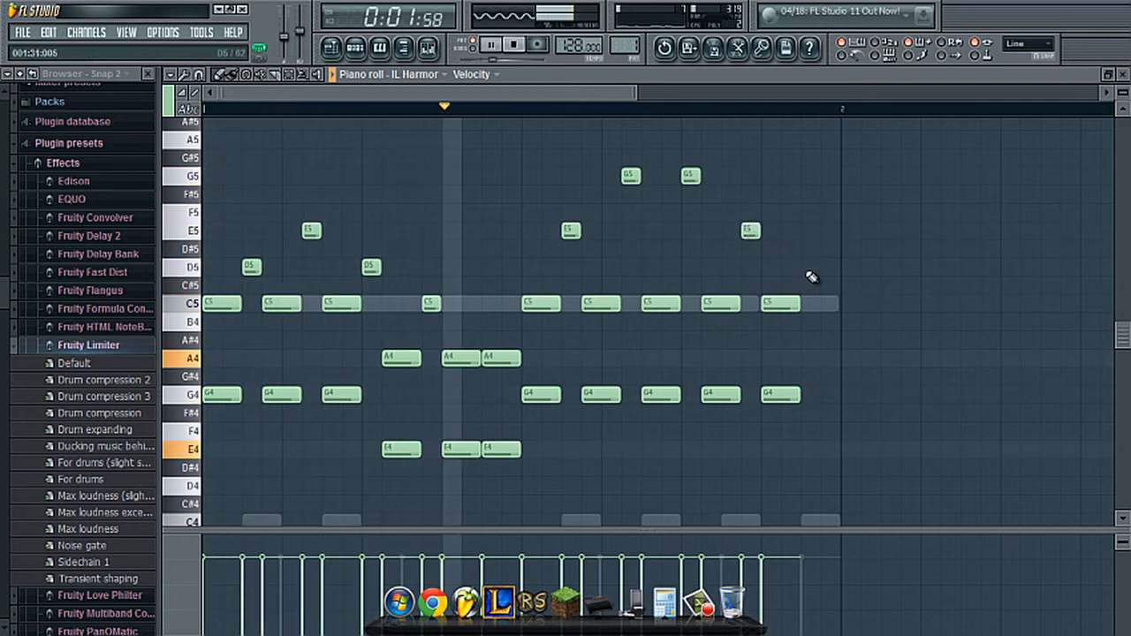
pyautogui.click(807, 265)
pyautogui.click(827, 303)
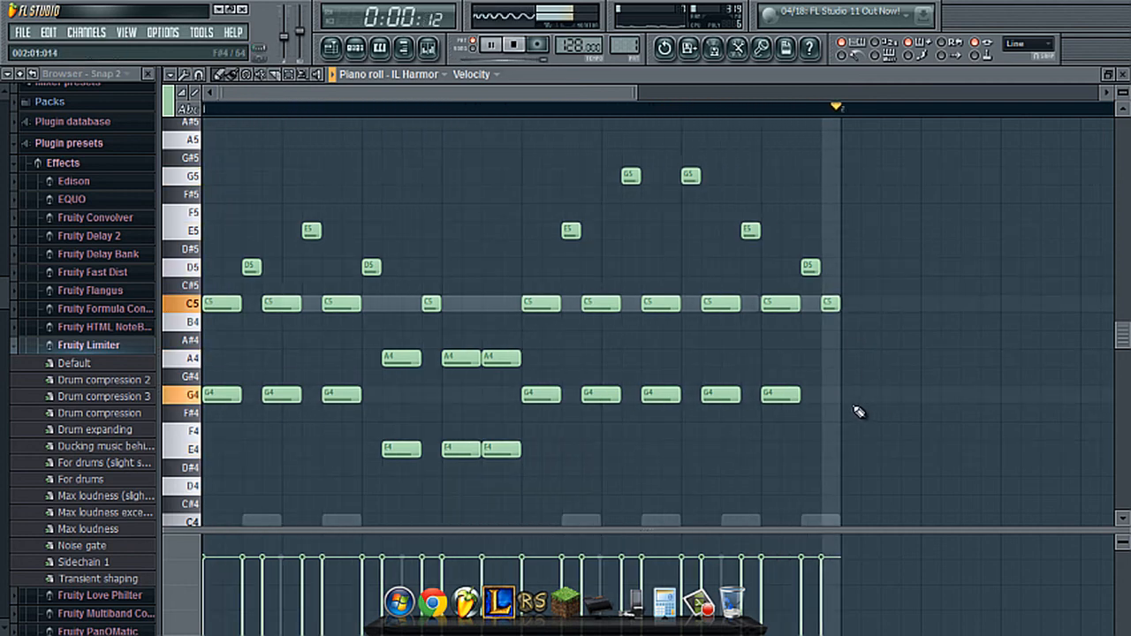
# - Reopen the Fruity Limiter on the IL Harmor track and check the sidechain ducking while the pattern plays
pyautogui.click(363, 50)
pyautogui.click(429, 47)
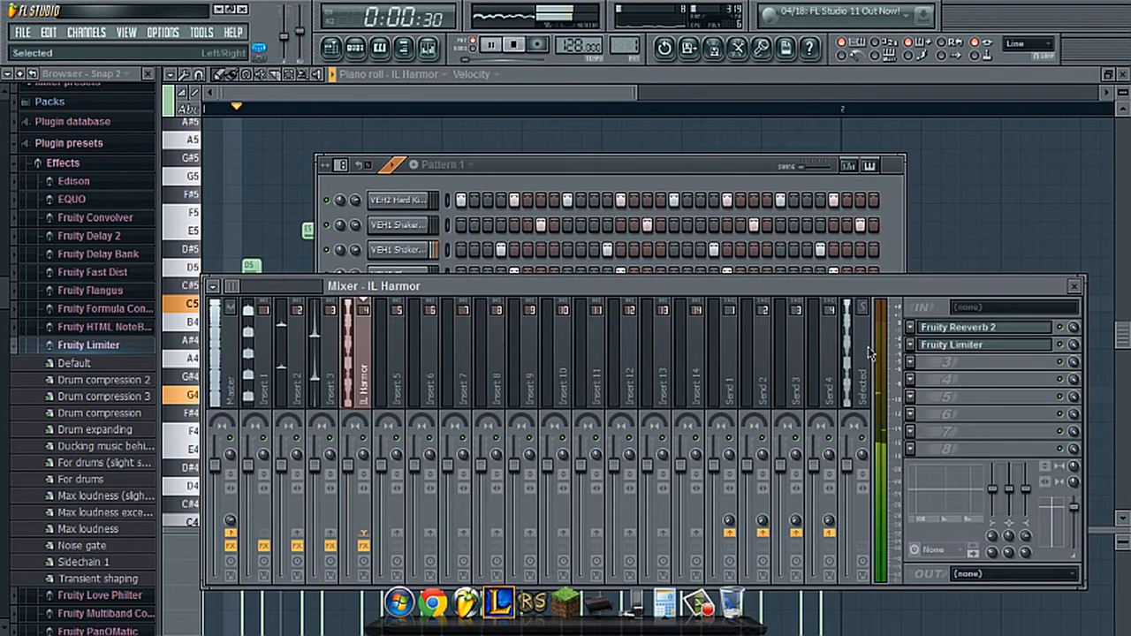
pyautogui.press('space')
pyautogui.click(958, 345)
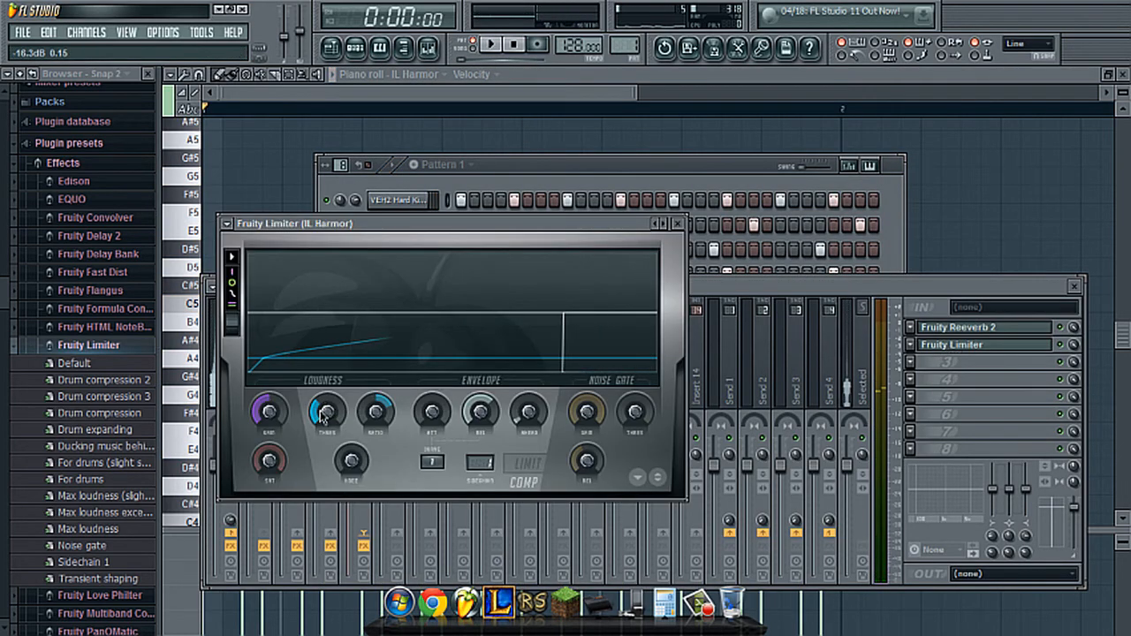
pyautogui.press('space')
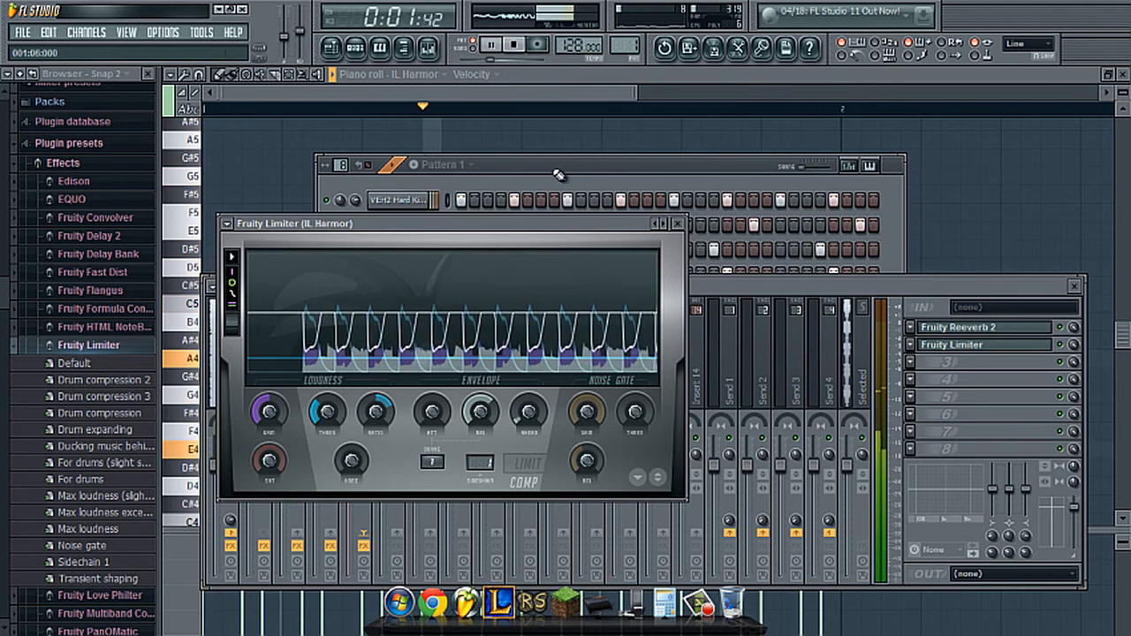
pyautogui.press('space')
pyautogui.click(594, 174)
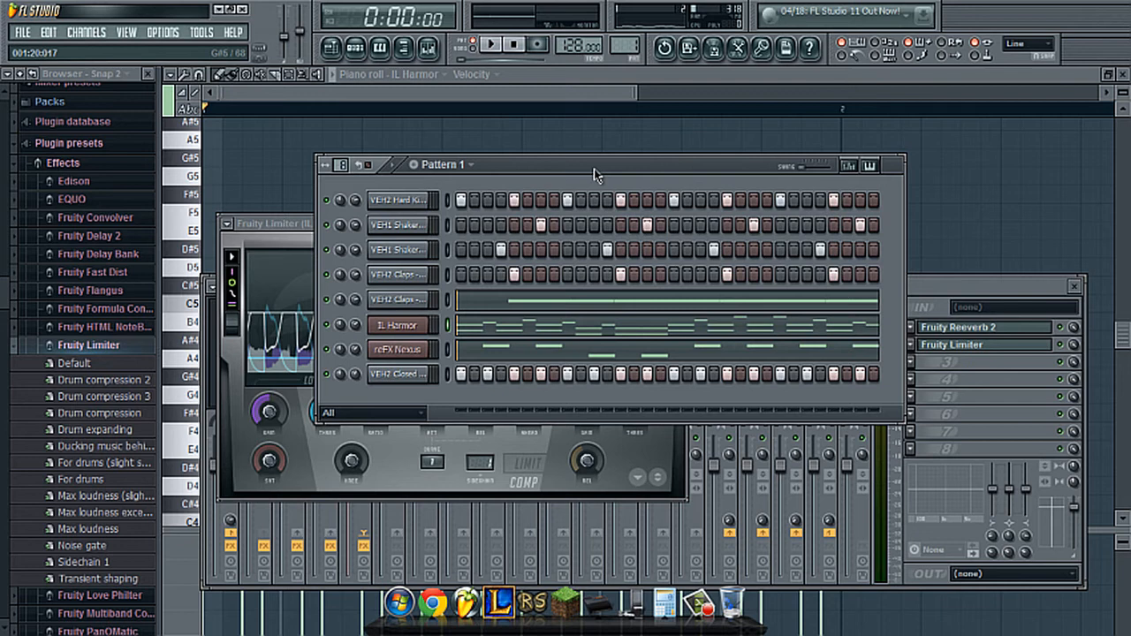
# - Clone Pattern 1 with all its channel data into a new pattern
pyautogui.moveTo(559, 164); pyautogui.dragTo(533, 171)
pyautogui.click(444, 173)
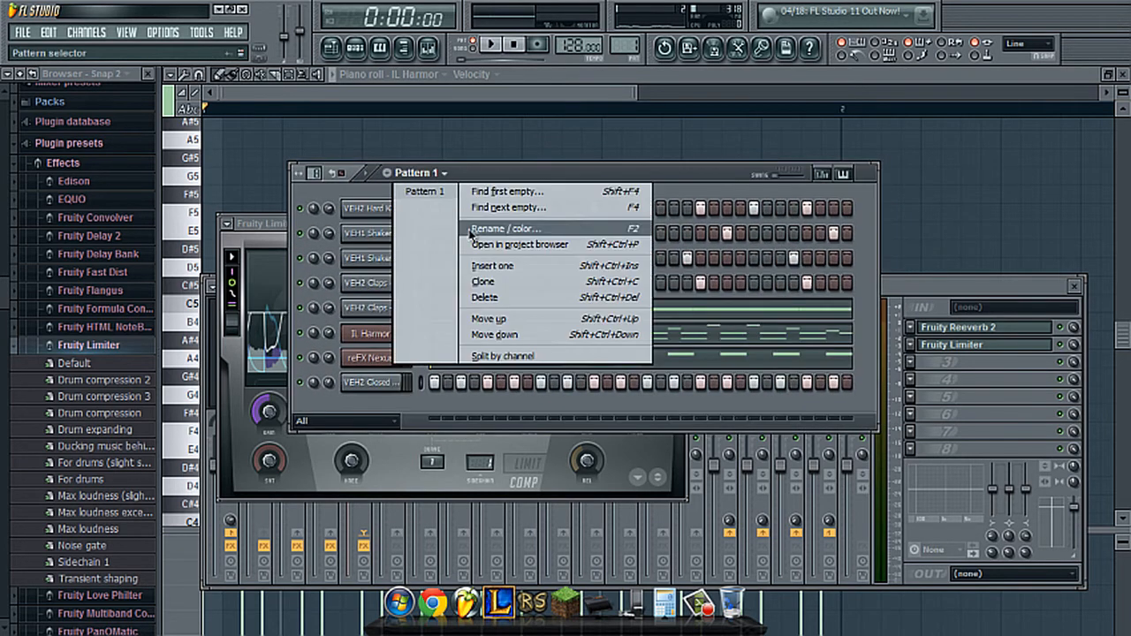
pyautogui.click(463, 283)
# - In Pattern 1, clear the shaker, clap, IL Harmor, reFX Nexus and closed hi-hat channels, leaving only the VEH2 hard kick steps
pyautogui.moveTo(628, 46); pyautogui.dragTo(627, 53)
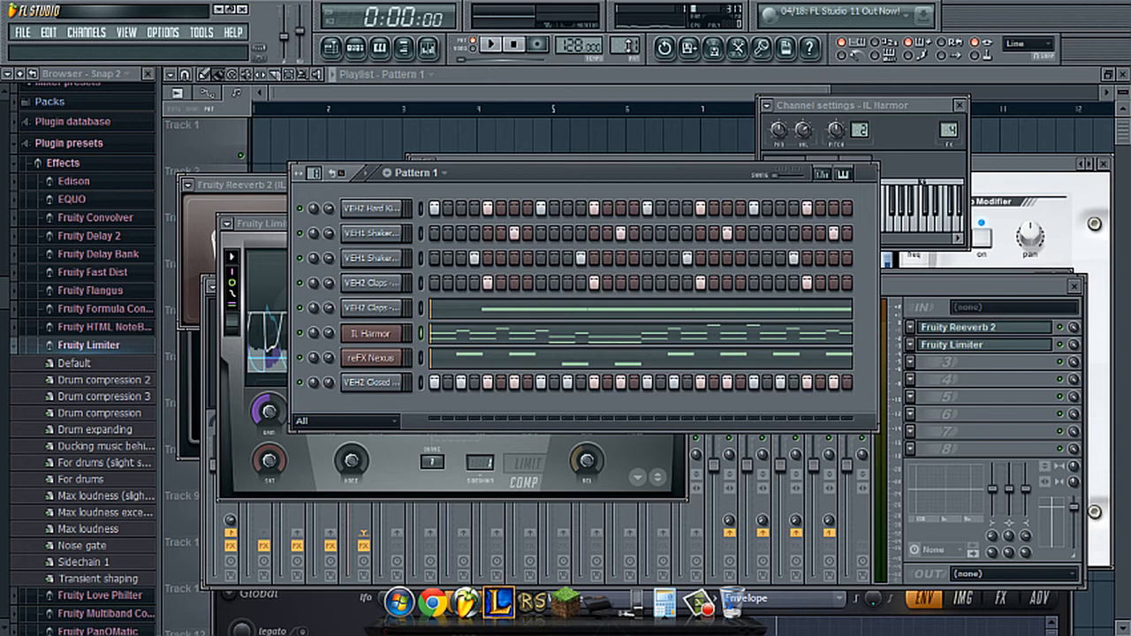
pyautogui.click(425, 236)
pyautogui.hotkey('ctrl', 'x')
pyautogui.click(423, 259)
pyautogui.hotkey('ctrl', 'x')
pyautogui.click(422, 283)
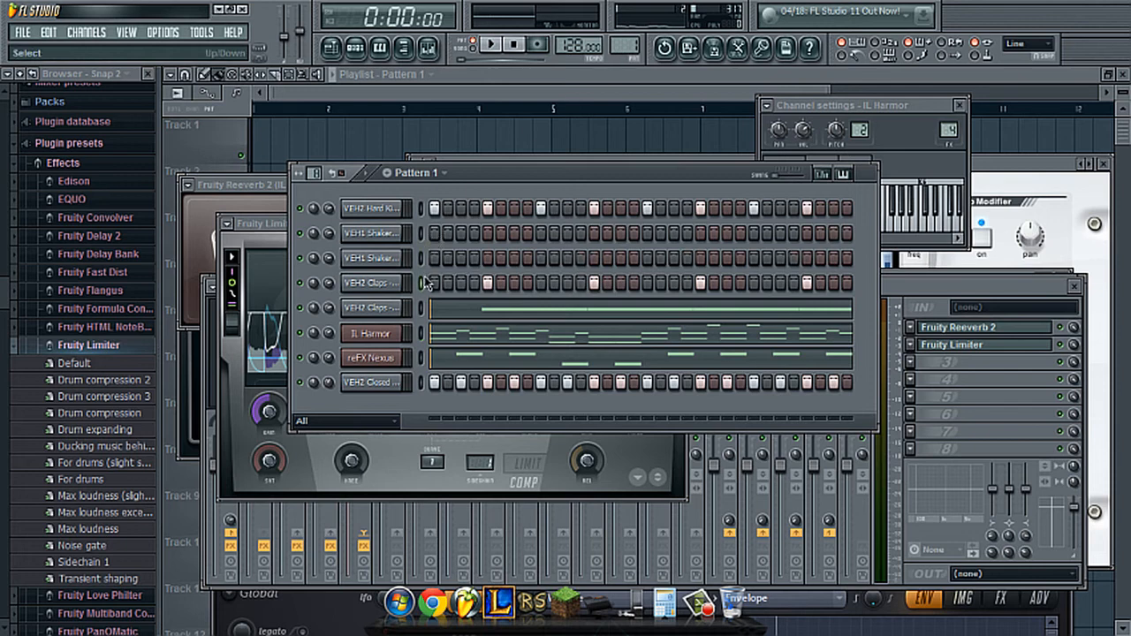
pyautogui.hotkey('ctrl', 'x')
pyautogui.click(421, 308)
pyautogui.hotkey('ctrl', 'x')
pyautogui.click(422, 329)
pyautogui.hotkey('ctrl', 'x')
pyautogui.click(422, 357)
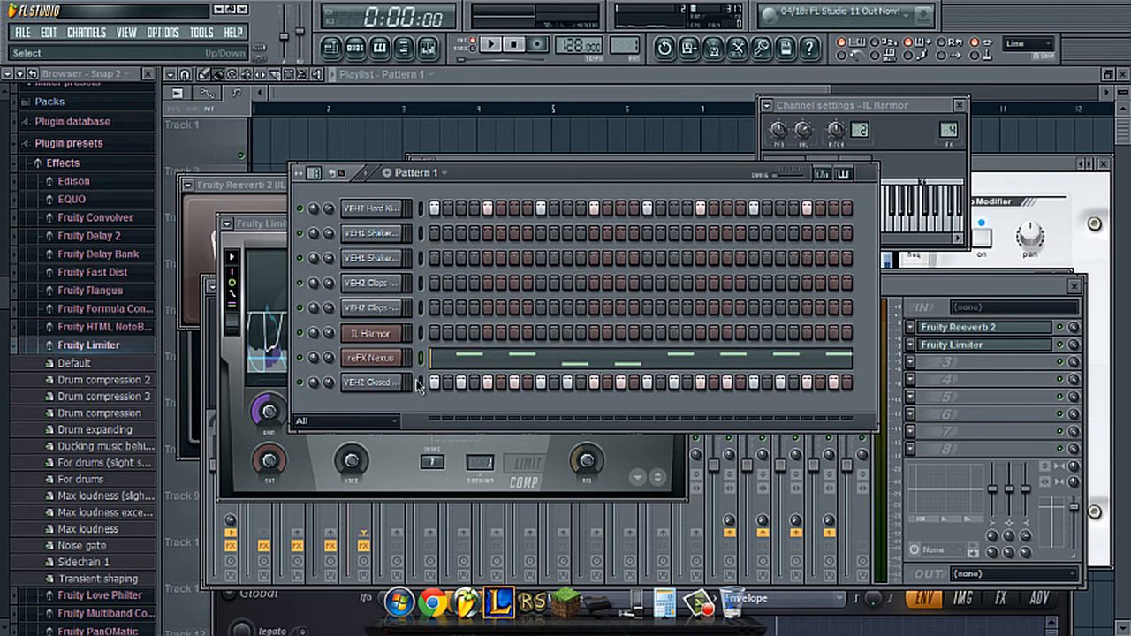
pyautogui.hotkey('ctrl', 'x')
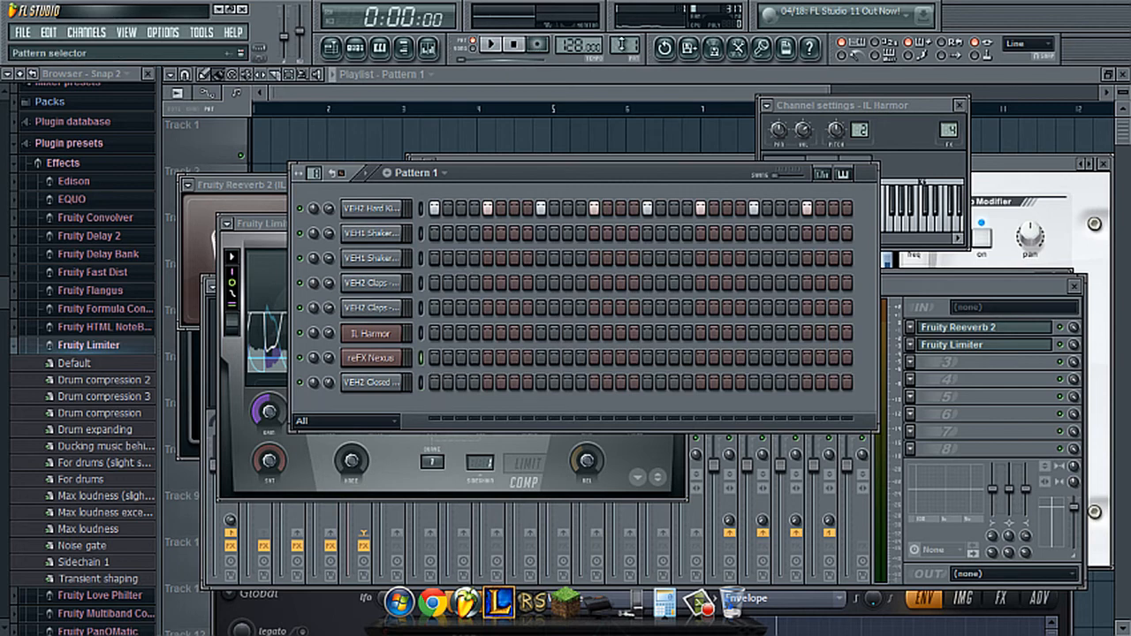
# - Switch to Pattern 2 and bring the empty playlist to the front, showing about 17 bars
pyautogui.moveTo(625, 45); pyautogui.dragTo(625, 38)
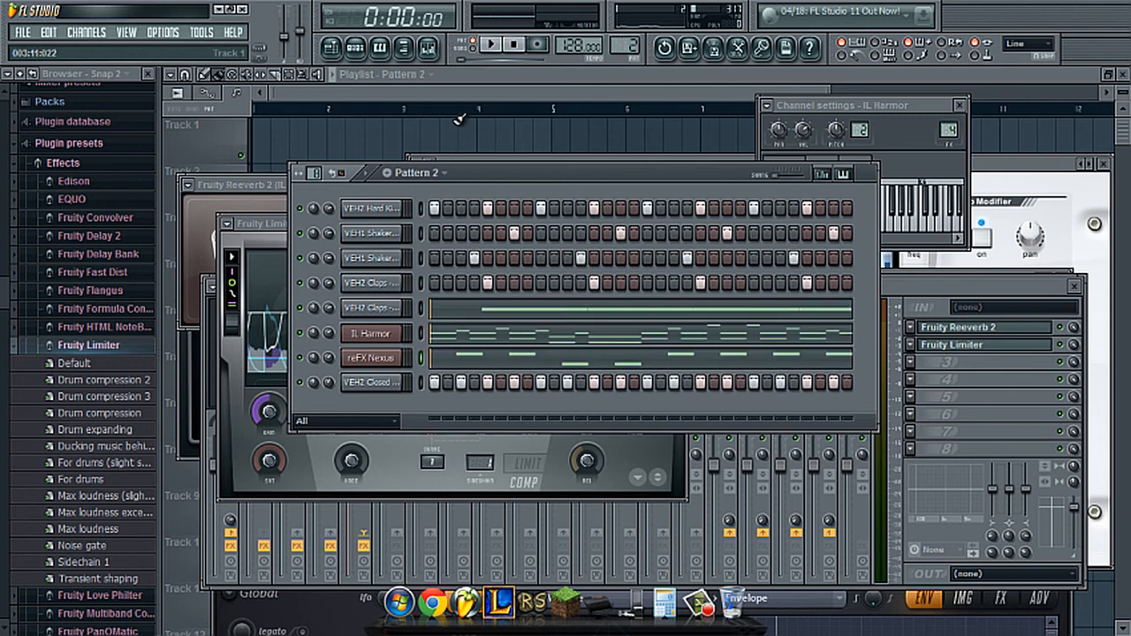
pyautogui.click(466, 95)
pyautogui.scroll(-2, 425, 112)
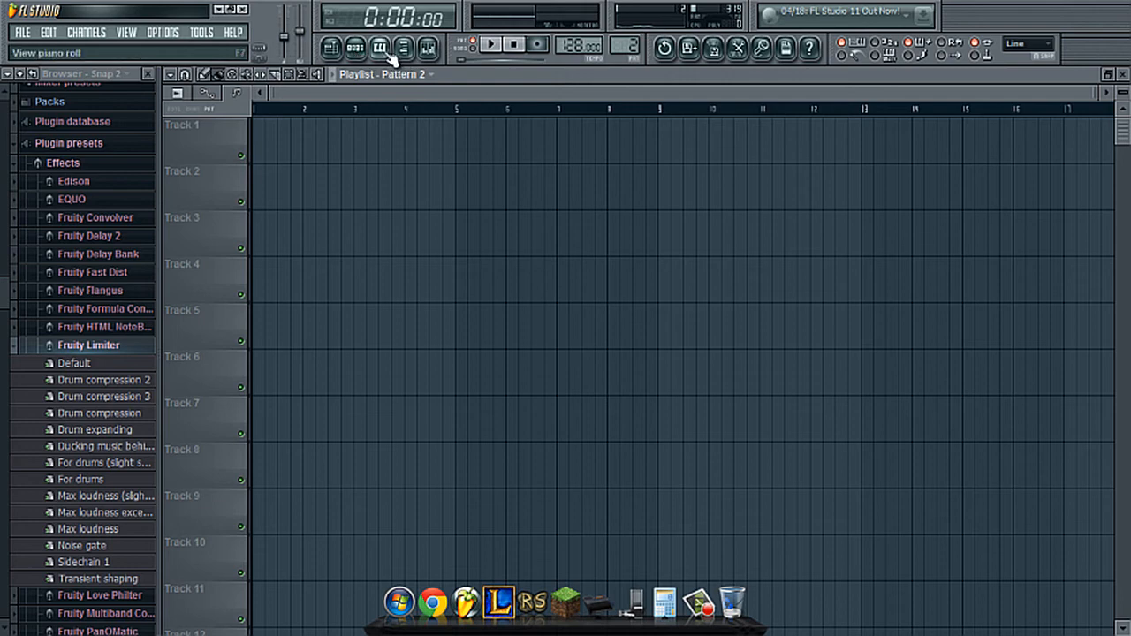
# - Show the step sequencer over the playlist and place it across the upper tracks
pyautogui.click(354, 47)
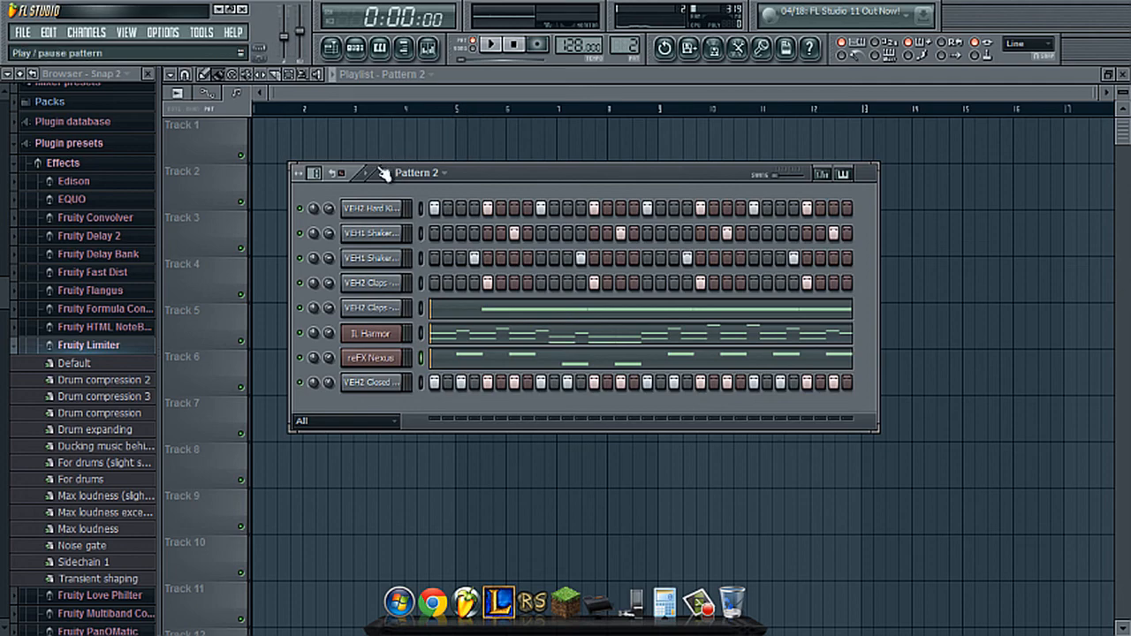
pyautogui.moveTo(386, 173); pyautogui.dragTo(448, 130)
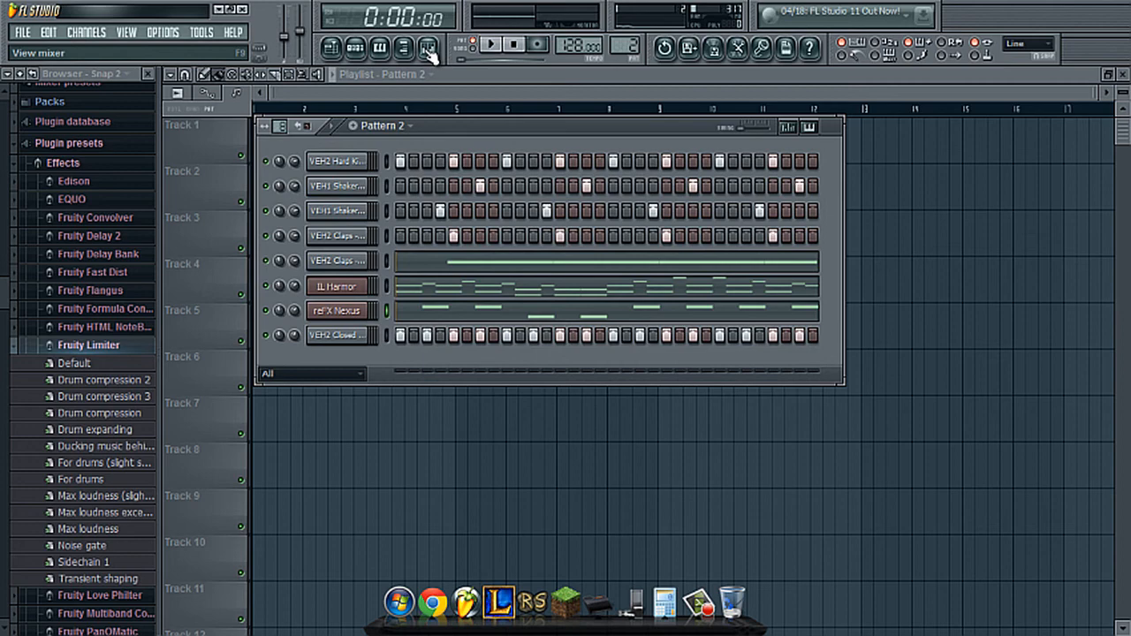
pyautogui.moveTo(478, 130); pyautogui.dragTo(490, 175)
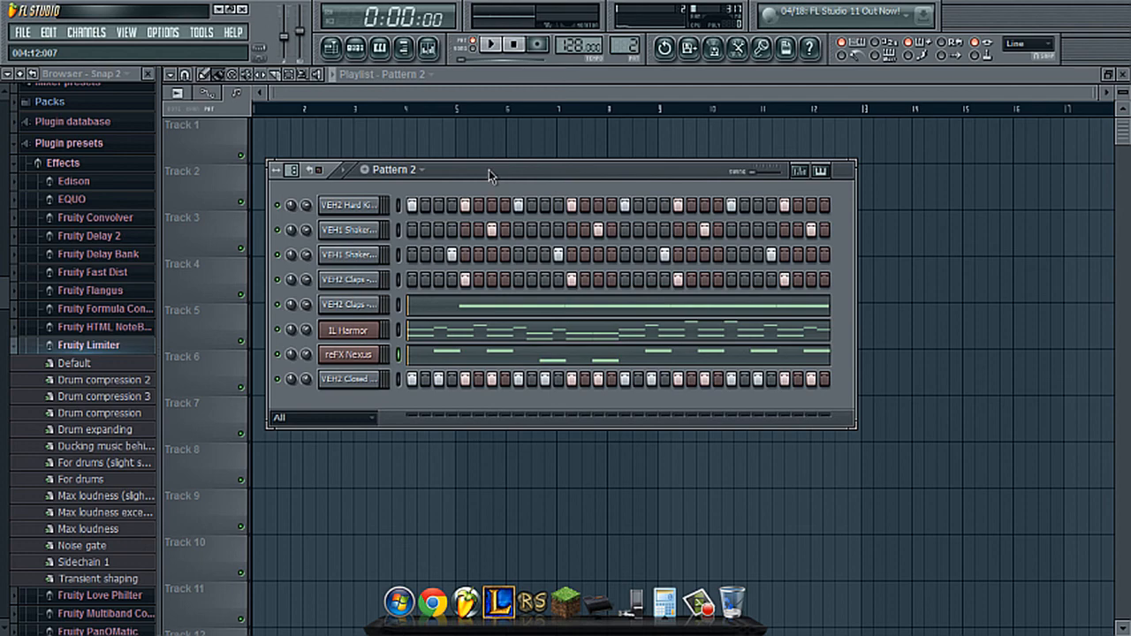
pyautogui.moveTo(489, 169); pyautogui.dragTo(474, 133)
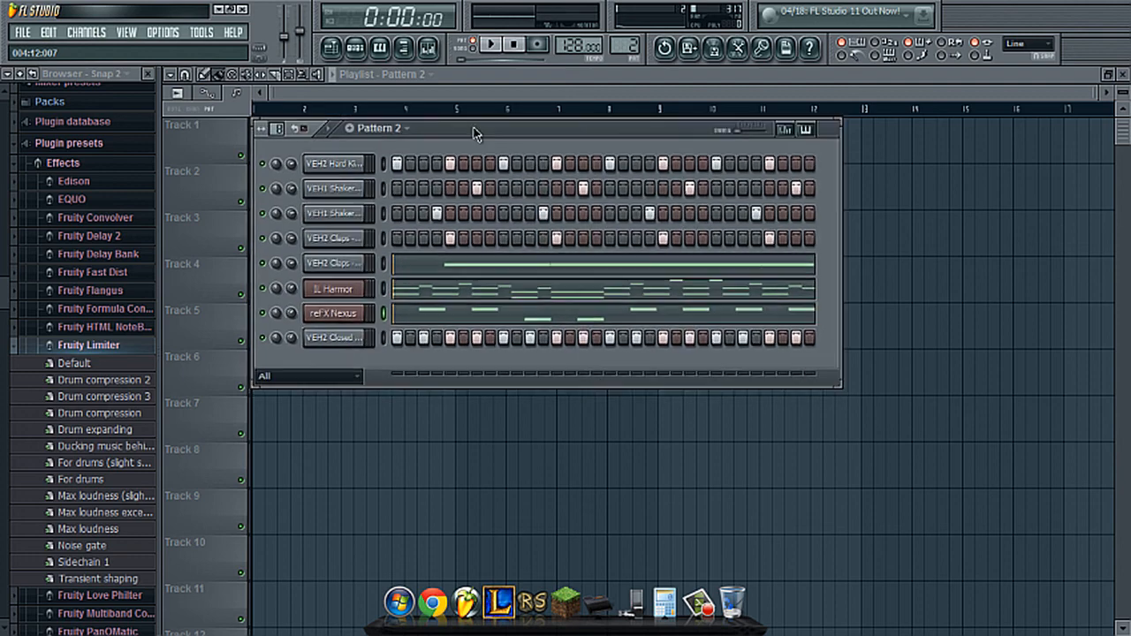